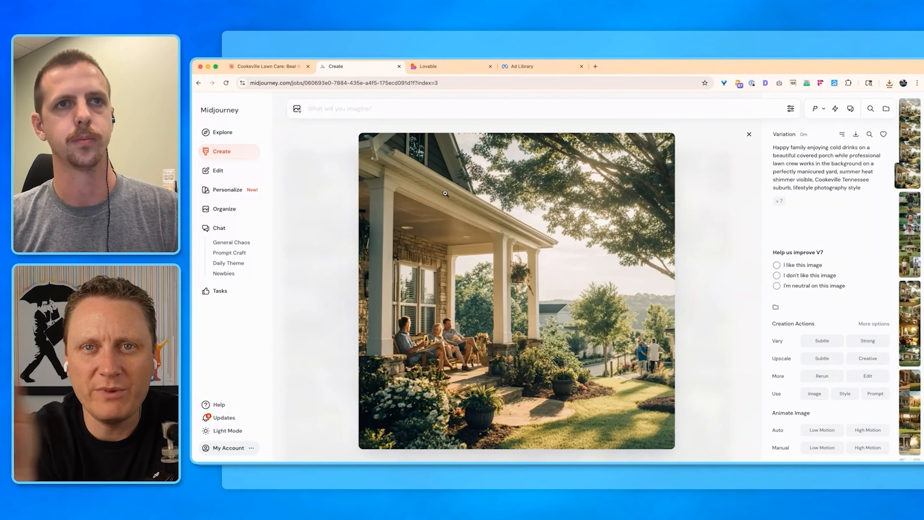
Step: Look back through the generated covered-porch image variations to the first one
key("Left")
key("Left")
key("Left")
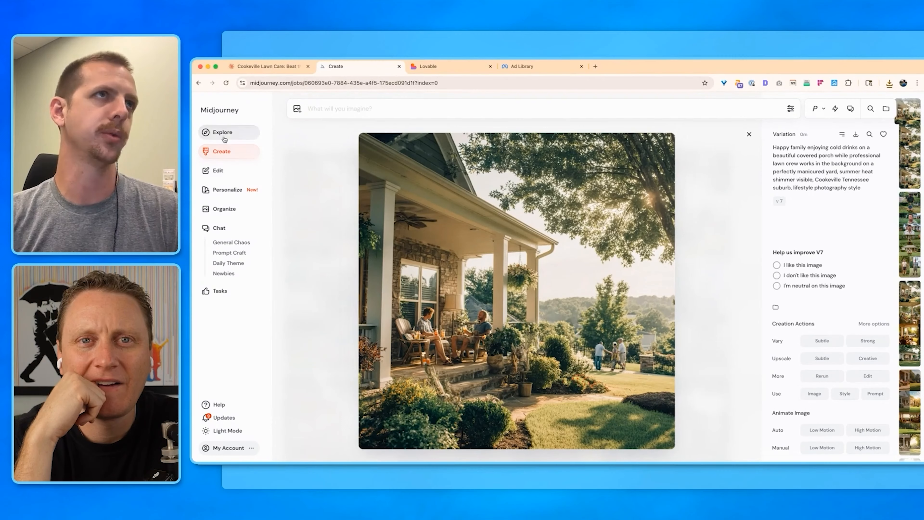
Step: Switch to the Claude chat and review the landing page outline for Lovable, from the hero section to the call-to-action section
left_click(270, 69)
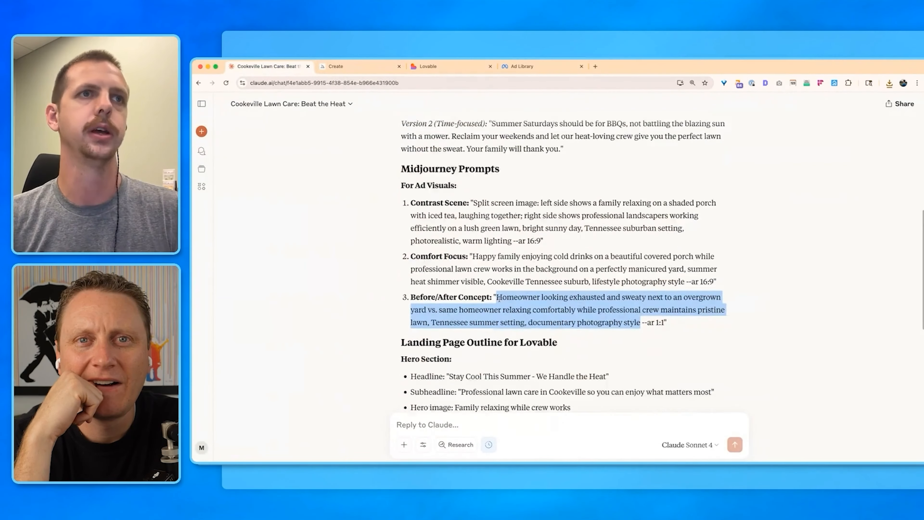
scroll(492, 278, "down", 5)
scroll(492, 279, "up", 12)
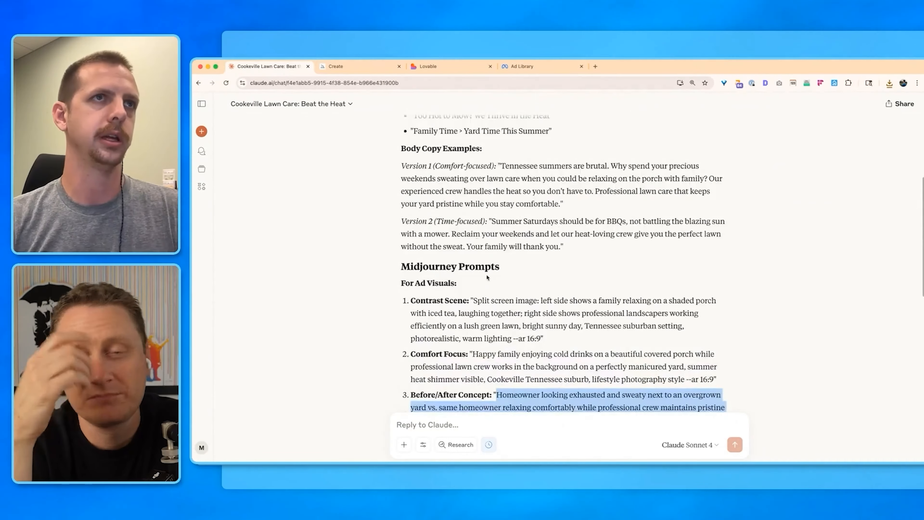
scroll(432, 221, "down", 10)
scroll(432, 220, "down", 1)
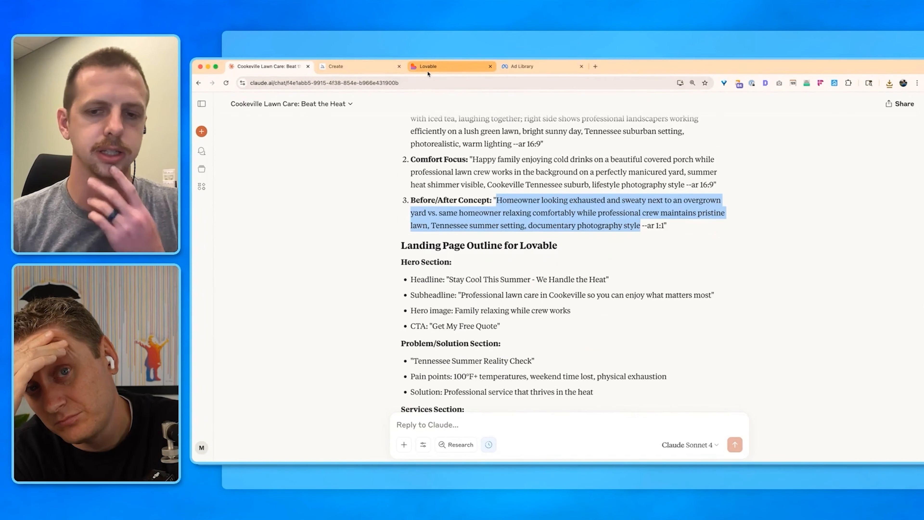
scroll(443, 137, "down", 5)
scroll(444, 137, "up", 2)
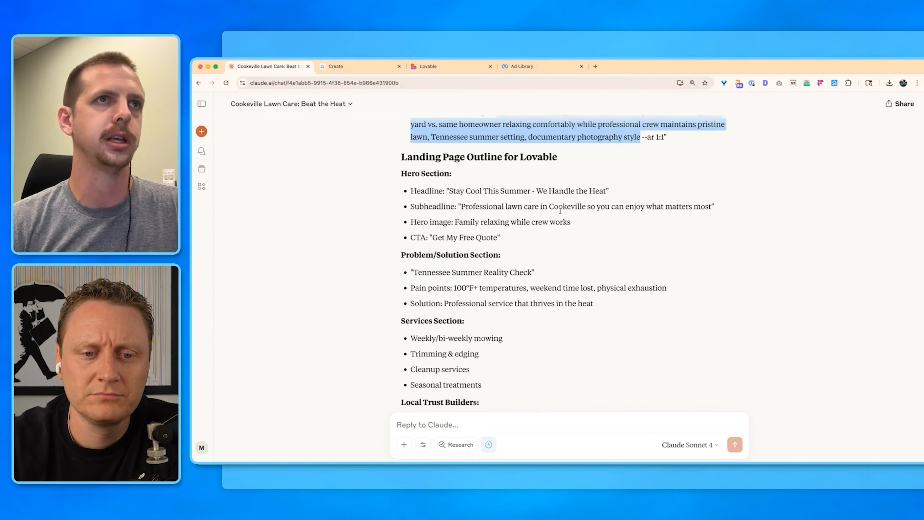
scroll(446, 240, "down", 1)
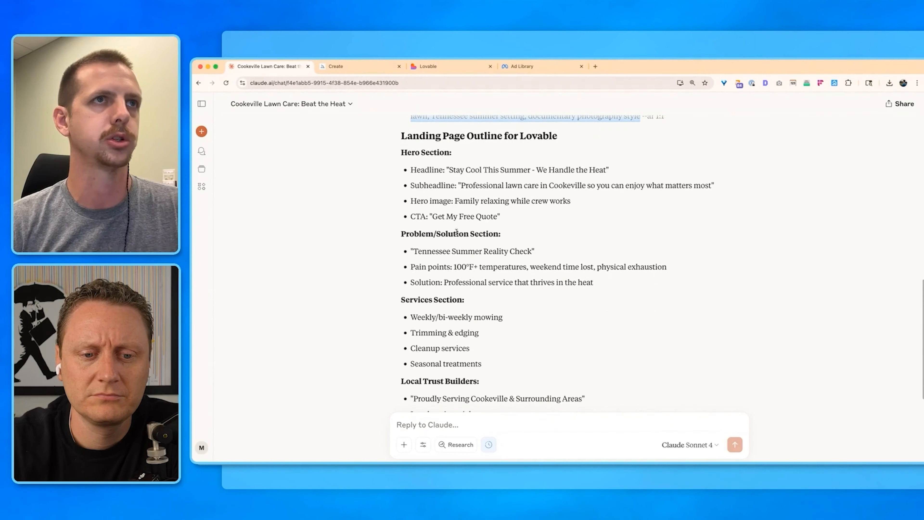
scroll(441, 292, "down", 1)
scroll(437, 266, "down", 2)
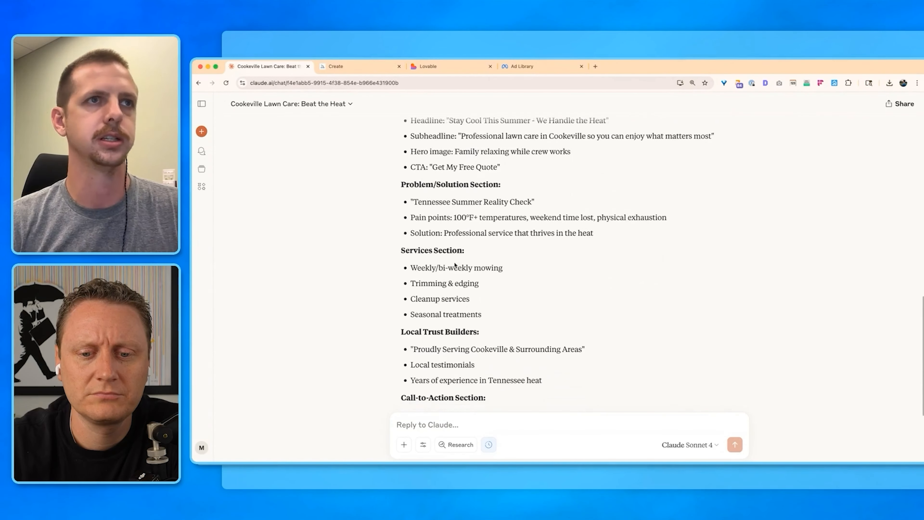
scroll(493, 278, "down", 2)
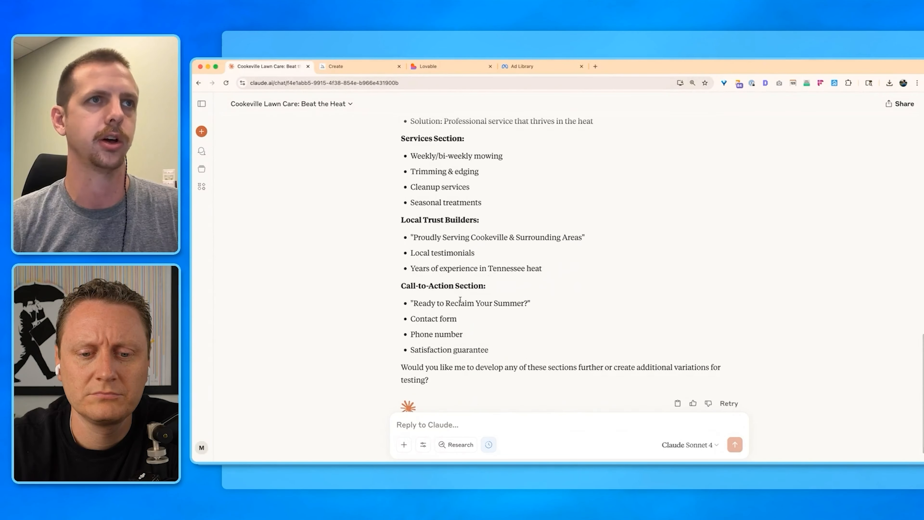
scroll(473, 364, "down", 1)
Step: Ask Claude to add to the Lovable landing page a pricing calculator that adjusts $100/sq acre and shows a 40% discount from normal pricing
left_click(455, 423)
type("Only thing I want to add to lovable is a pricing cal")
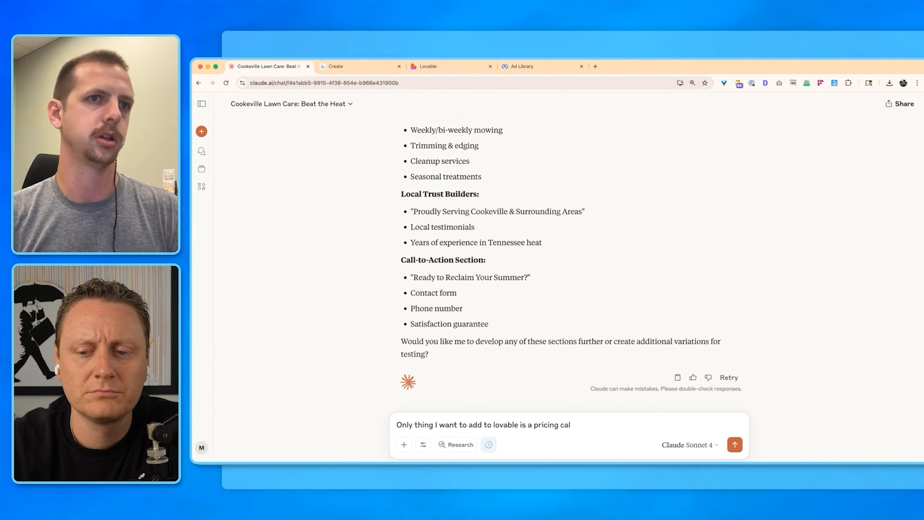
type("anding page is ")
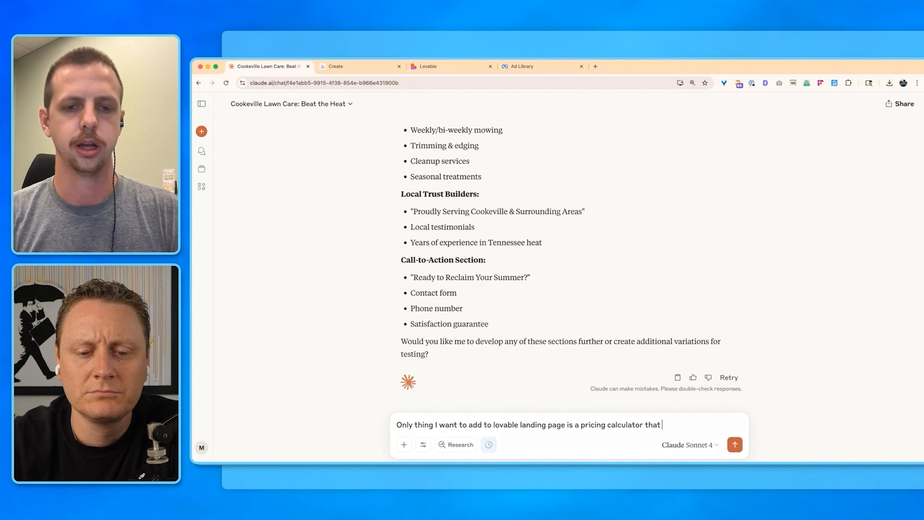
type("a pricing calculator that adjusts $1")
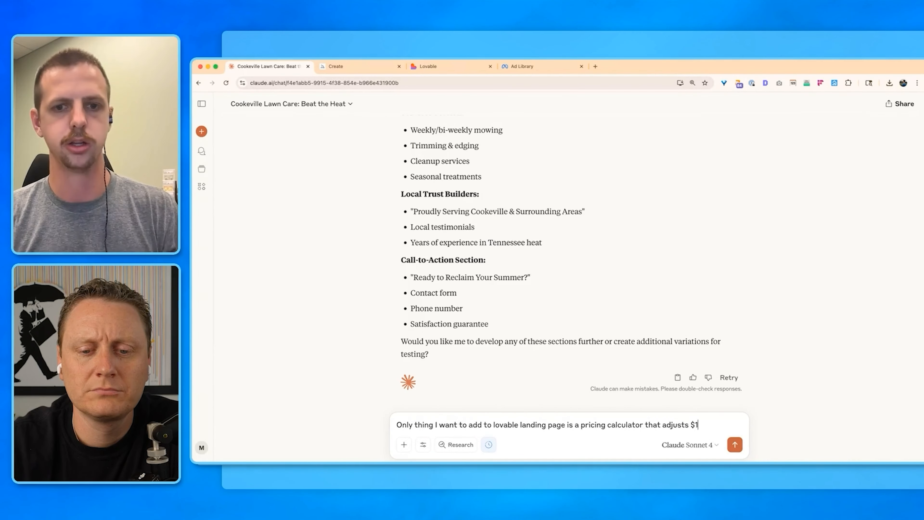
type("00/sq")
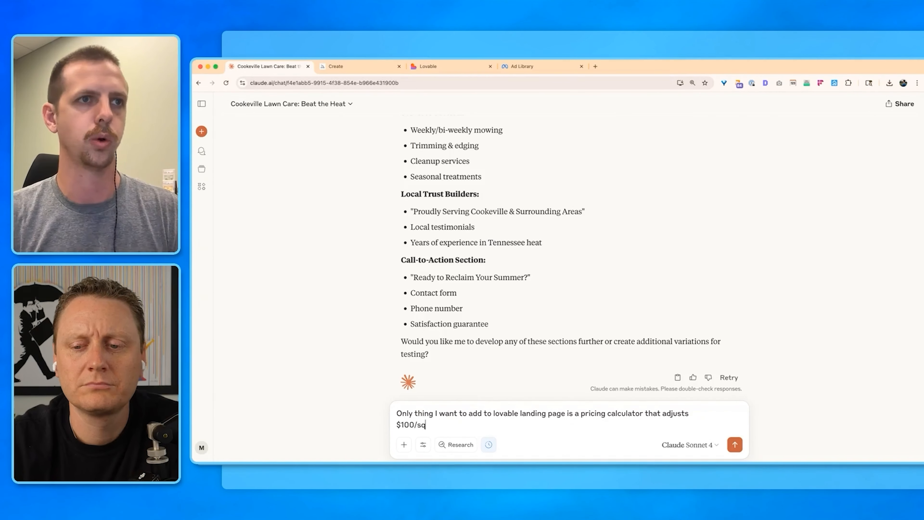
type(" acre")
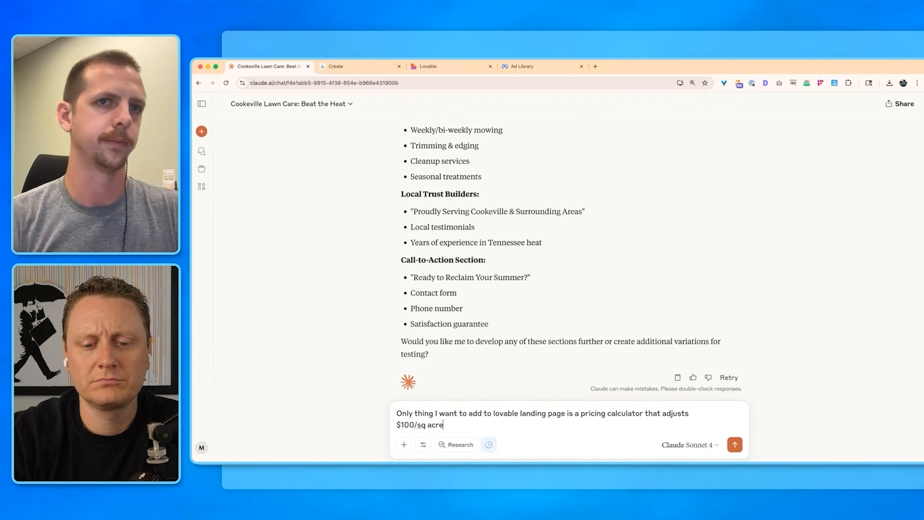
type(" so they can k")
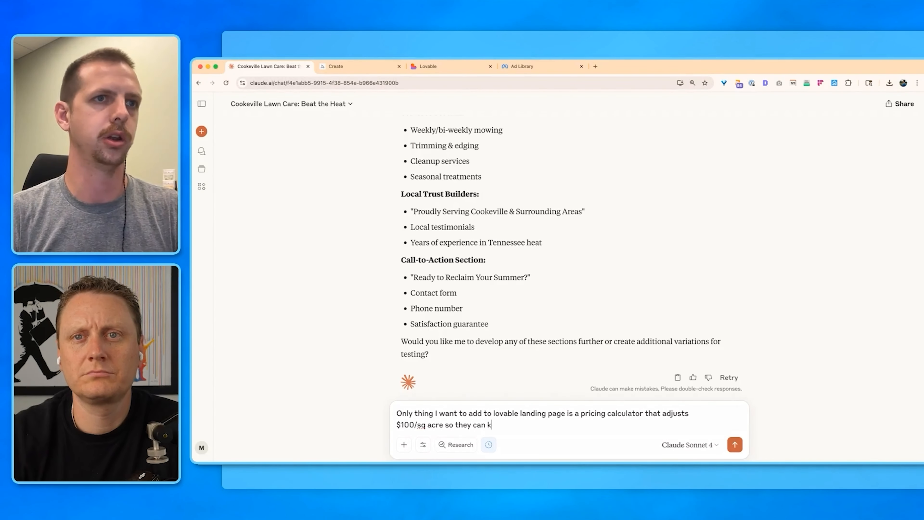
type("now the pricing")
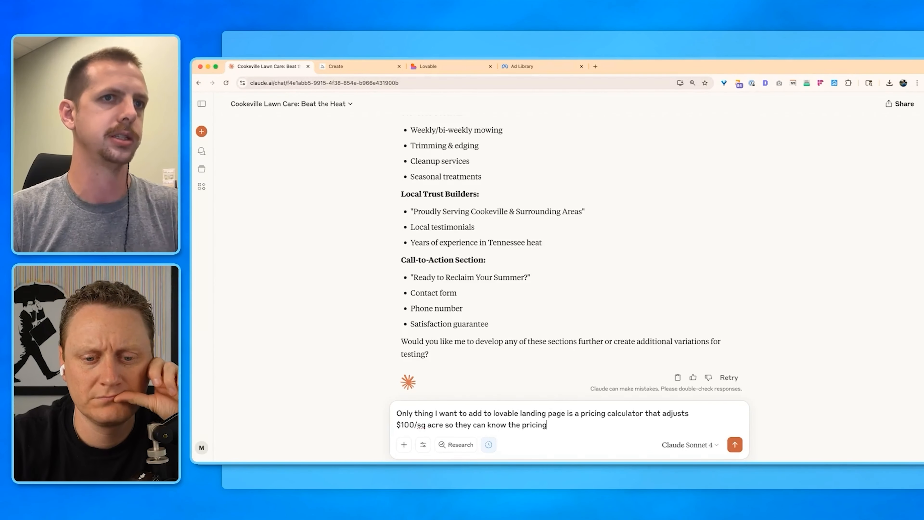
type(" and it's show a")
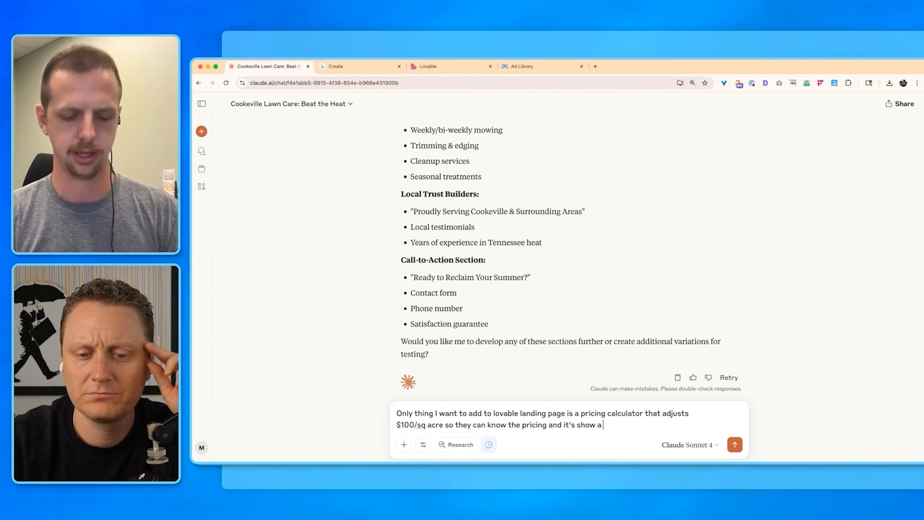
type(" 40% discou")
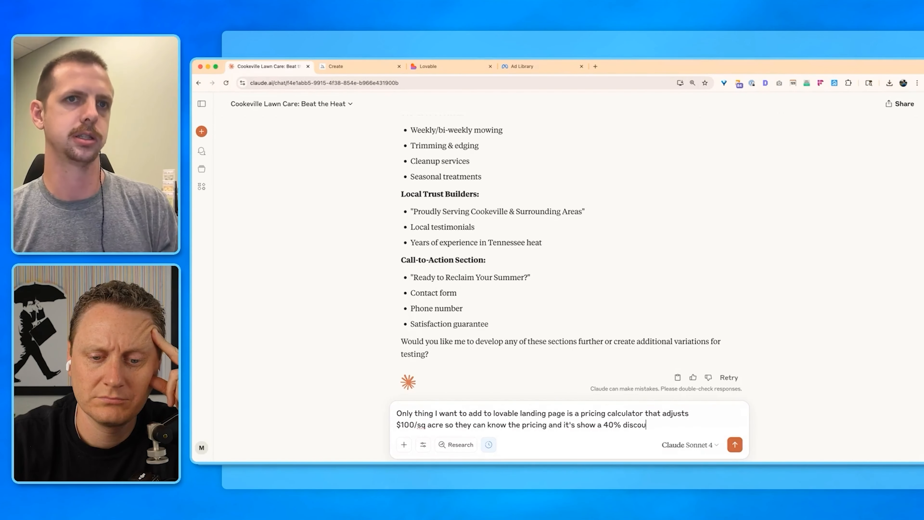
type("nt from our nnormal pricing.")
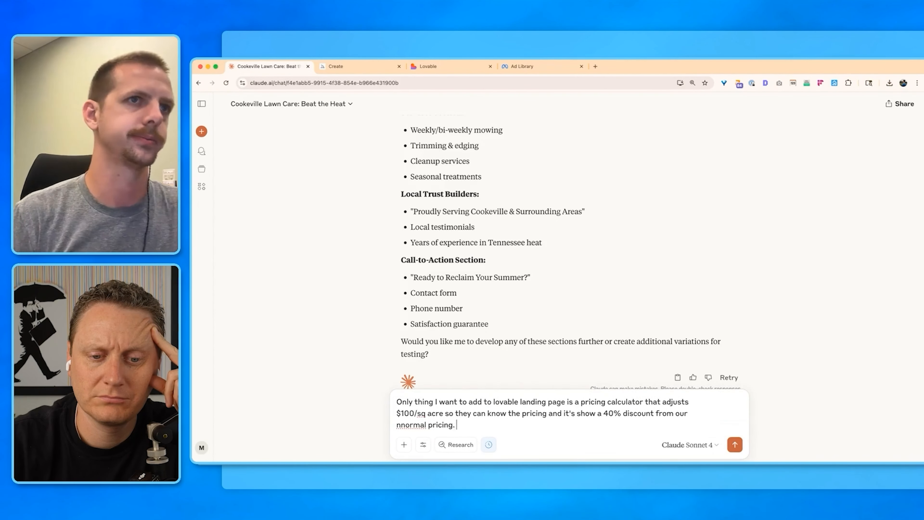
key("Return")
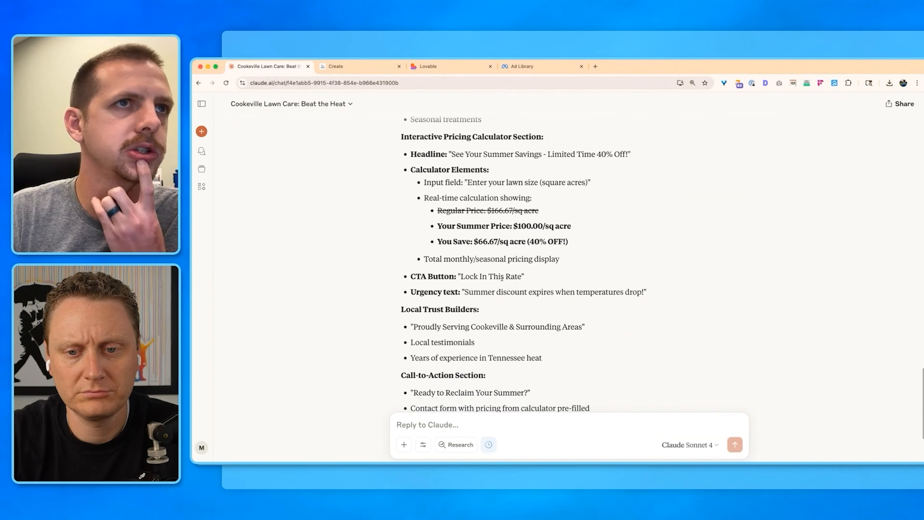
Step: Copy Claude's updated landing page outline, from its heading through "Satisfaction guarantee", into the prompt box on the Lovable site
scroll(502, 277, "down", 3)
scroll(525, 173, "up", 4)
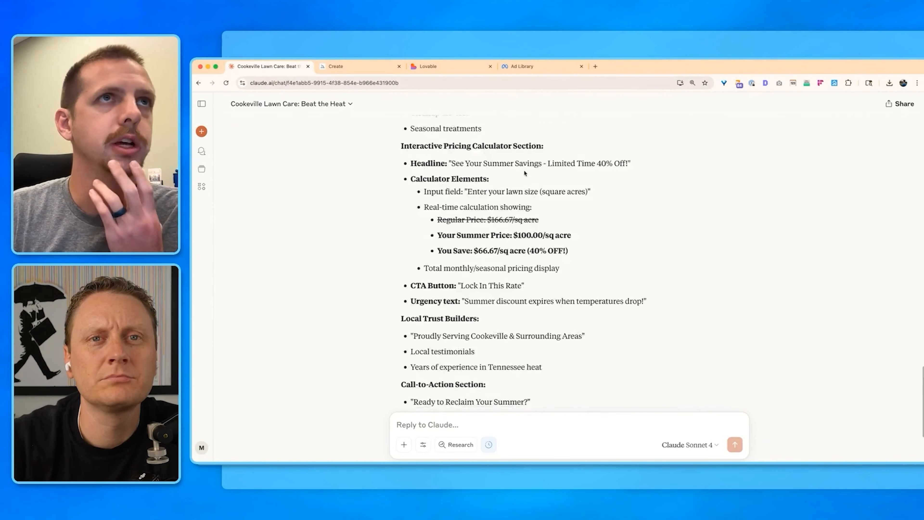
scroll(525, 173, "up", 15)
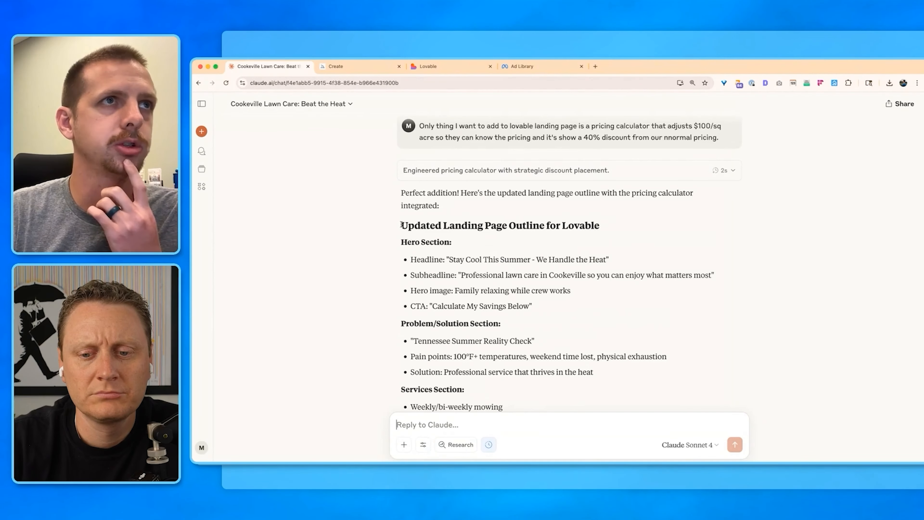
left_click_drag(401, 224, 555, 330)
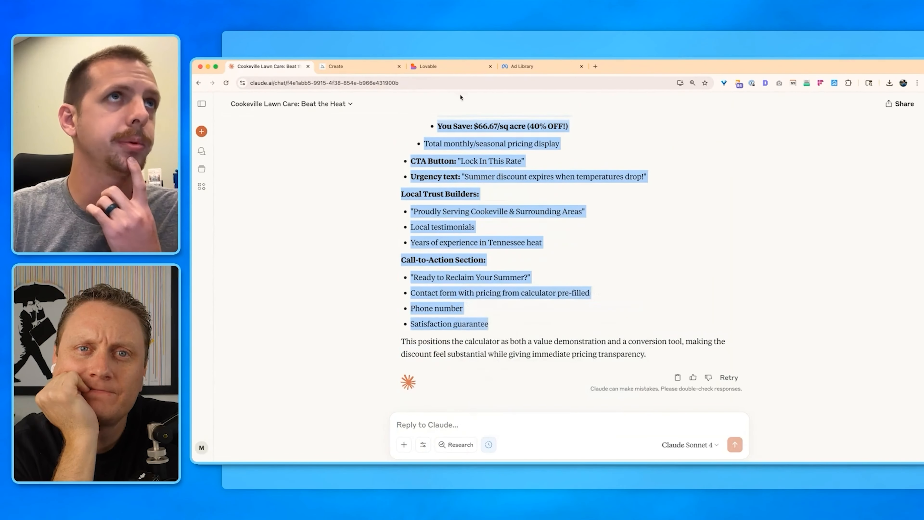
key("ctrl+c")
left_click(429, 66)
left_click(471, 279)
key("ctrl+v")
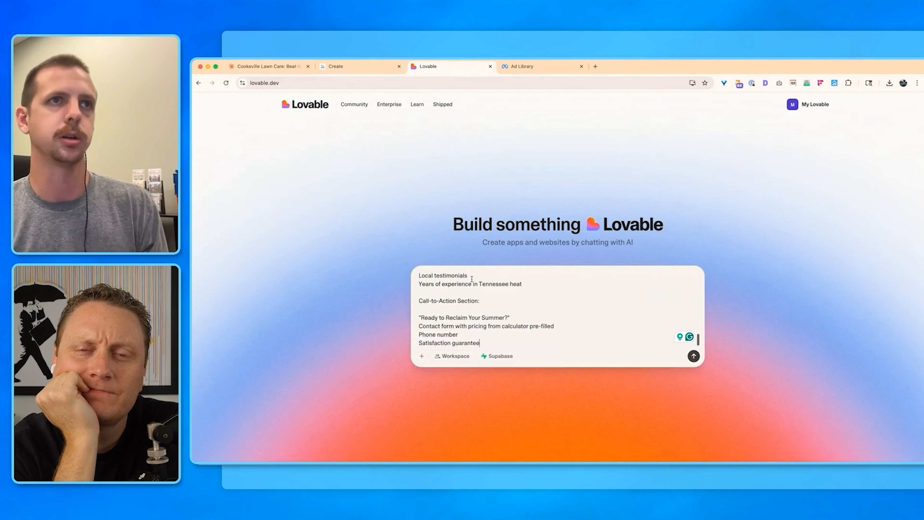
Step: Insert two blank lines above the "Updated Landing Page Outline for Lovable" heading in the Lovable prompt
scroll(469, 305, "up", 10)
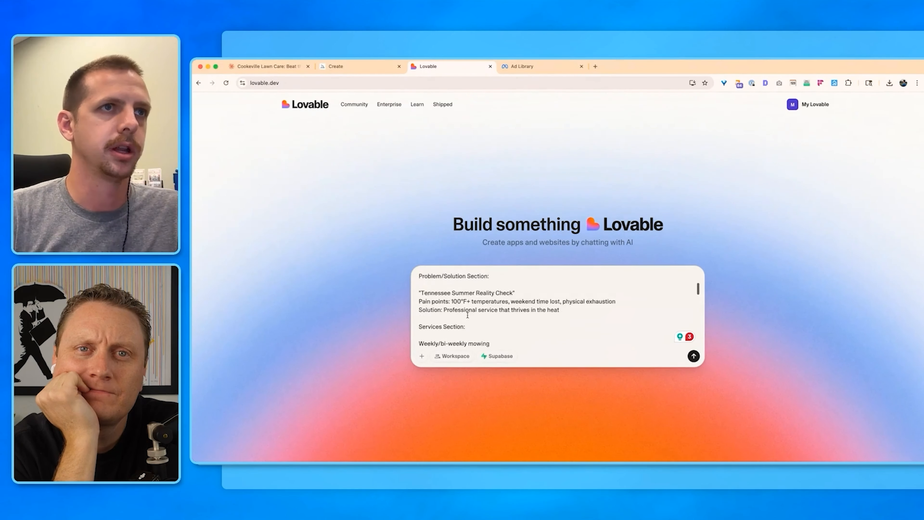
scroll(467, 315, "up", 5)
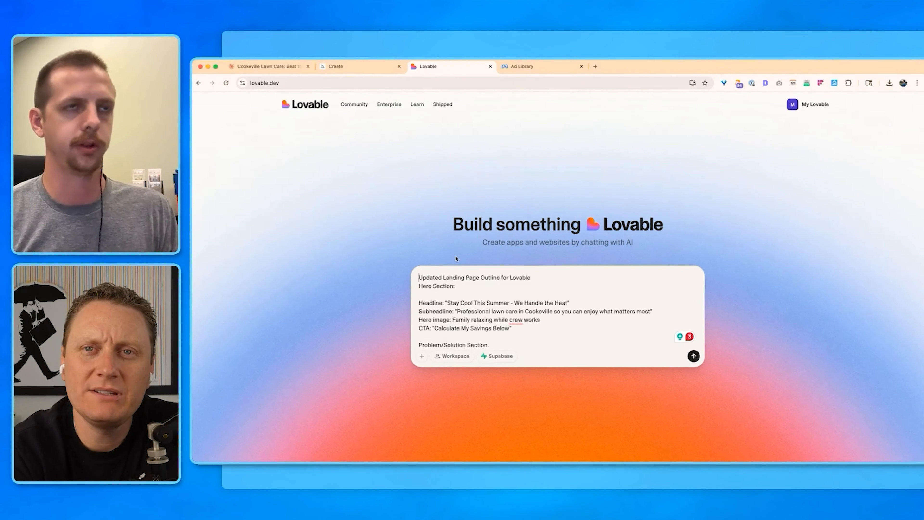
key("Return")
key("Return")
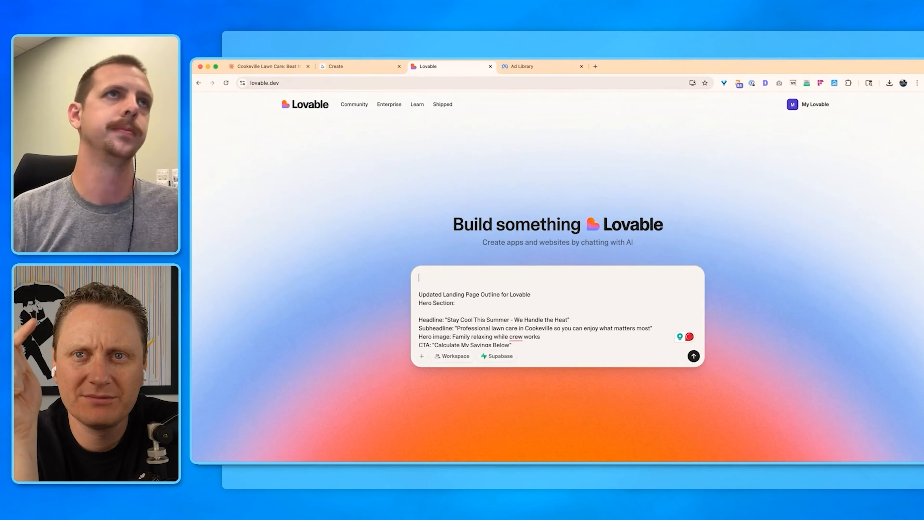
Step: Copy the opening business-description message from the Claude chat and paste it at the start of the Lovable prompt
left_click(267, 67)
scroll(524, 294, "up", 15)
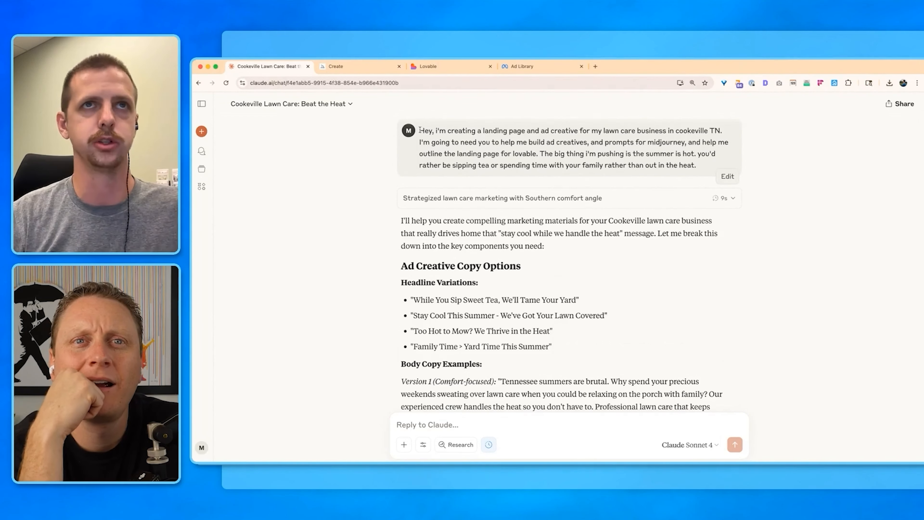
scroll(420, 129, "down", 1)
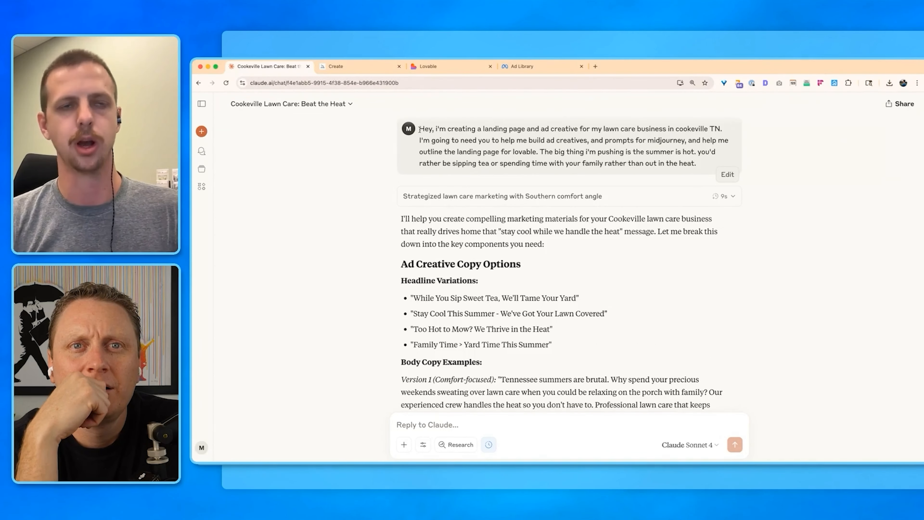
left_click_drag(420, 130, 696, 164)
key("super+c")
key("super+3")
key("super+v")
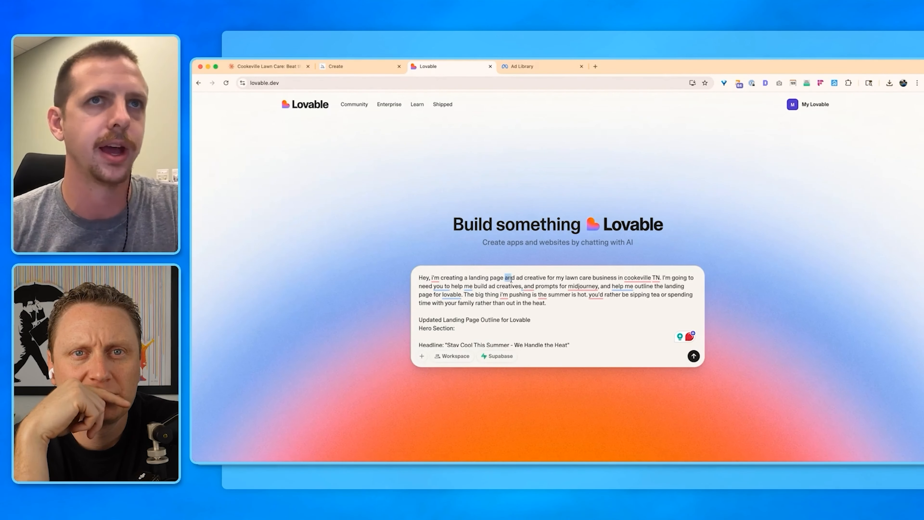
Step: Delete the text from "and ad creative" through "for lovable." and the "Updated Landing Page Outline for Lovable" line from the prompt
left_click_drag(511, 279, 464, 295)
key("BackSpace")
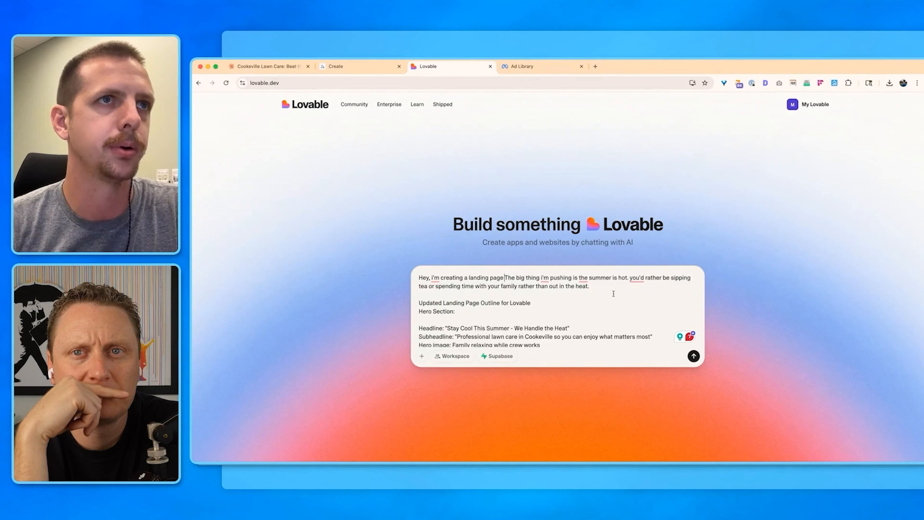
scroll(535, 303, "down", 1)
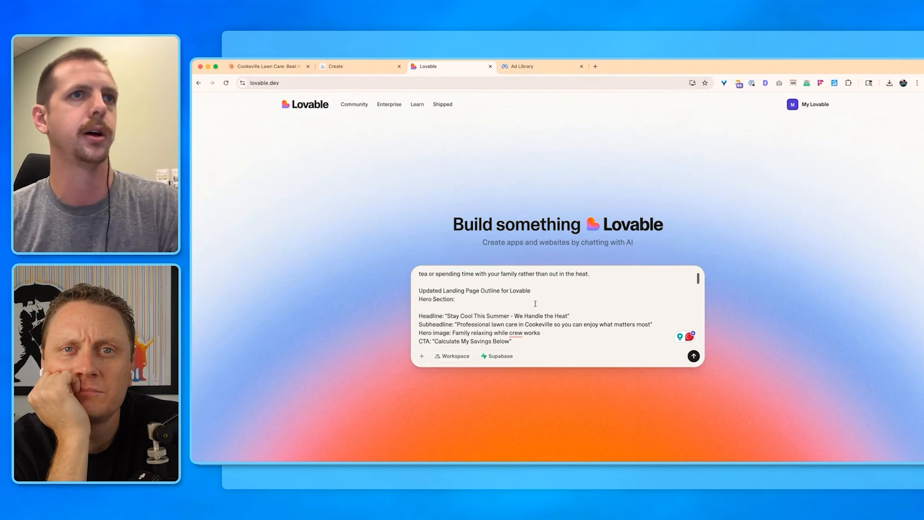
left_click_drag(531, 291, 401, 288)
key("BackSpace")
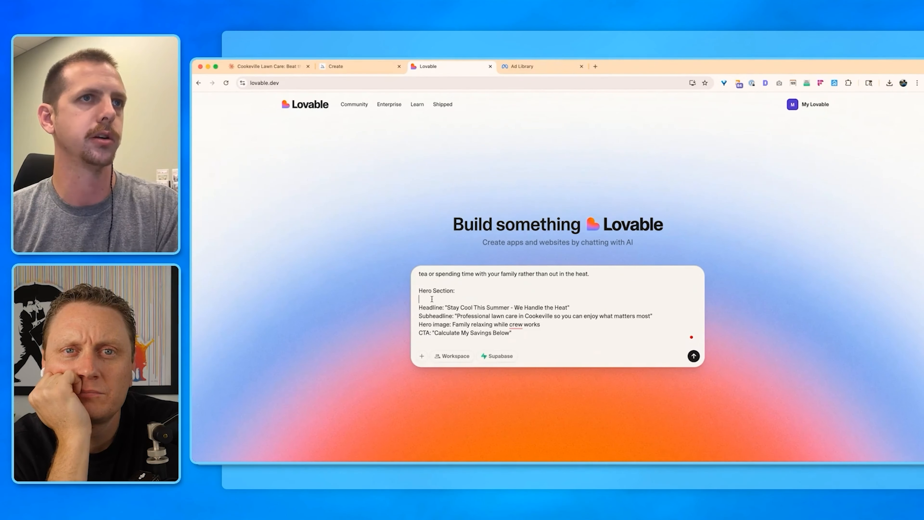
Step: Remove the blank lines beneath the section headings, from Hero Section through Call-to-Action Section, and submit the prompt to Lovable
key("BackSpace")
scroll(455, 293, "down", 4)
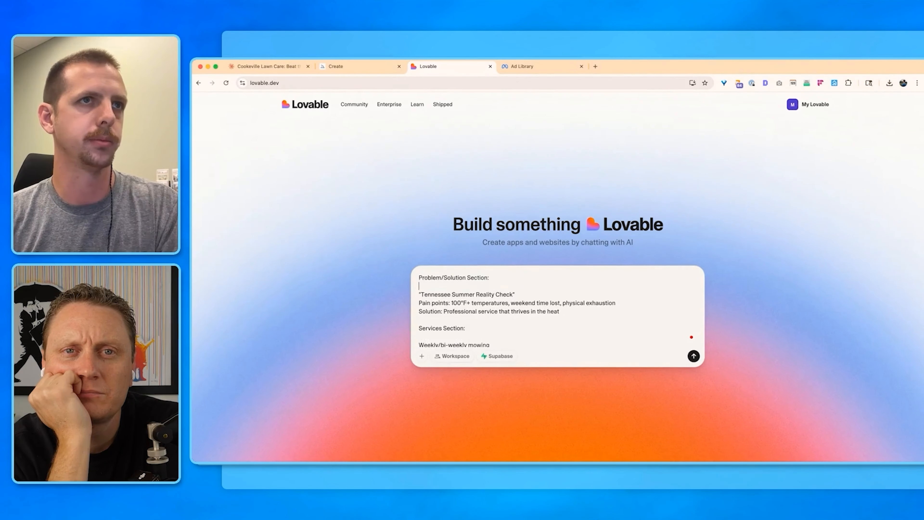
scroll(455, 314, "down", 5)
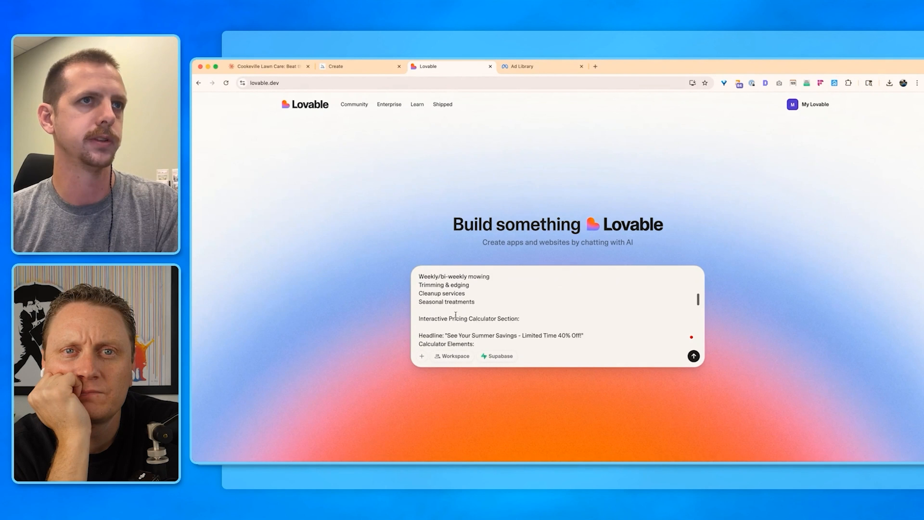
scroll(454, 315, "down", 5)
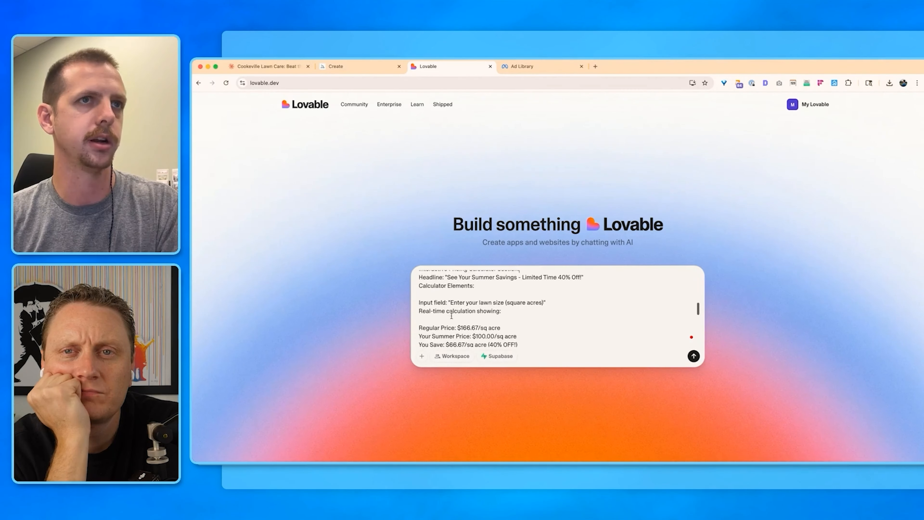
scroll(451, 316, "down", 5)
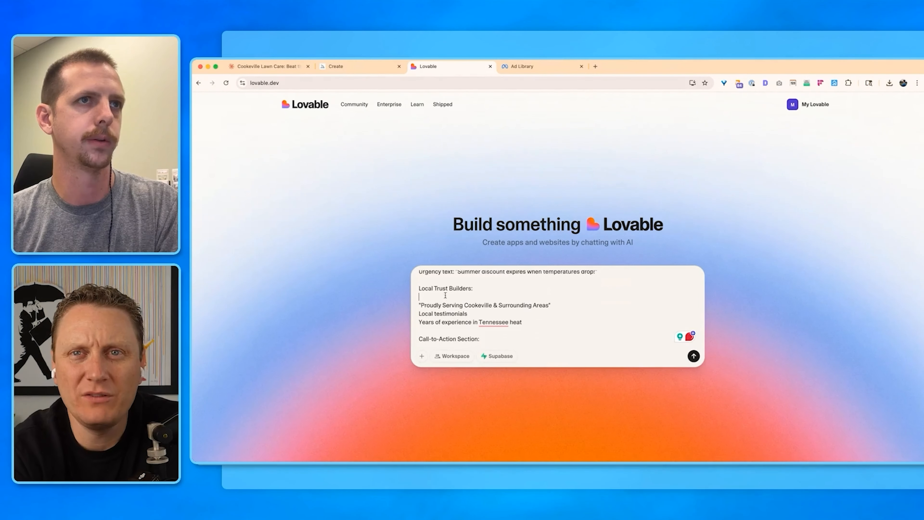
scroll(445, 295, "down", 5)
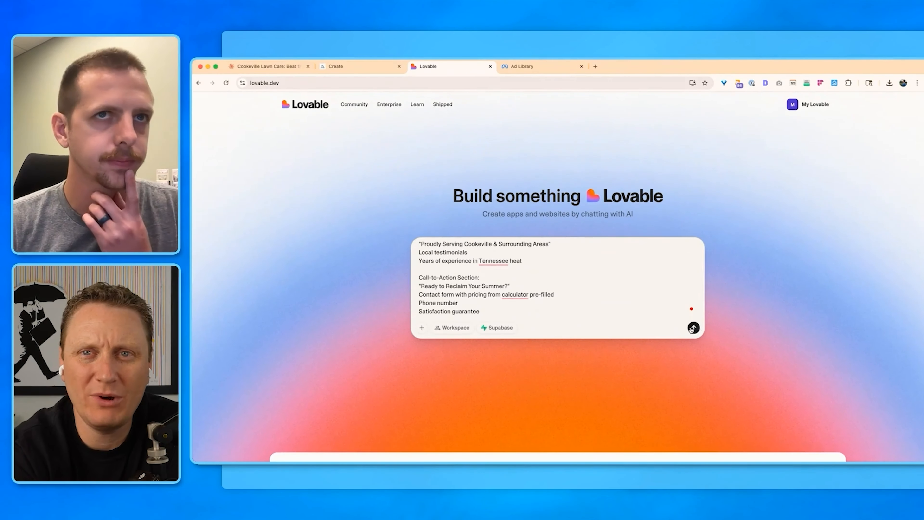
left_click(693, 328)
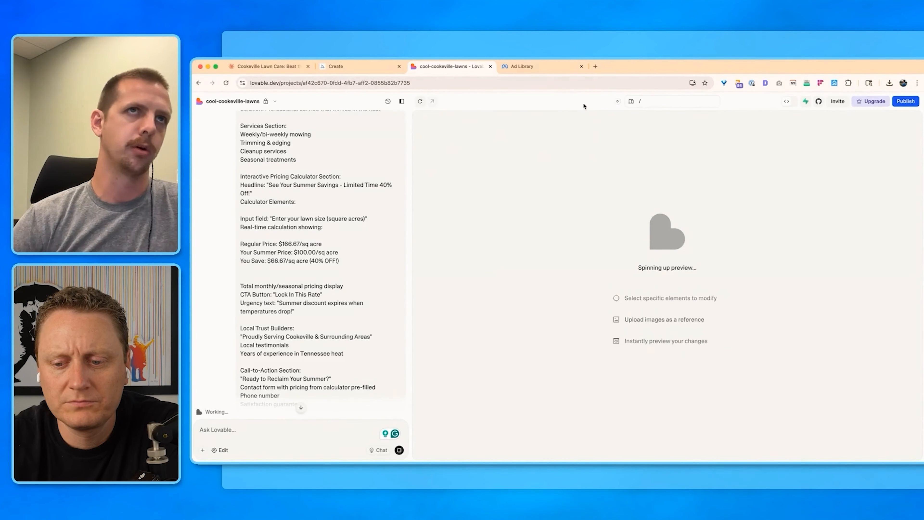
Step: Switch to the Claude chat and look through its earlier responses for the Headline Variations under Ad Creative Copy Options
left_click(279, 67)
scroll(490, 255, "down", 1)
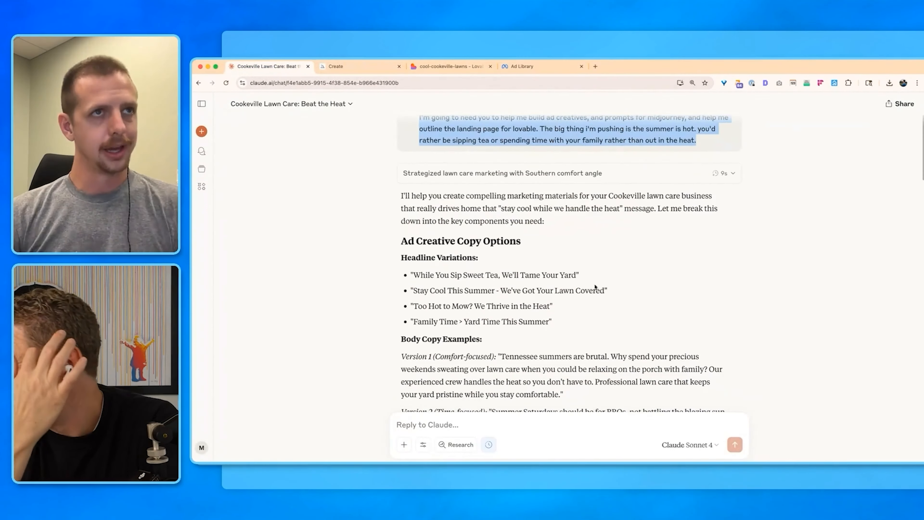
scroll(490, 282, "down", 20)
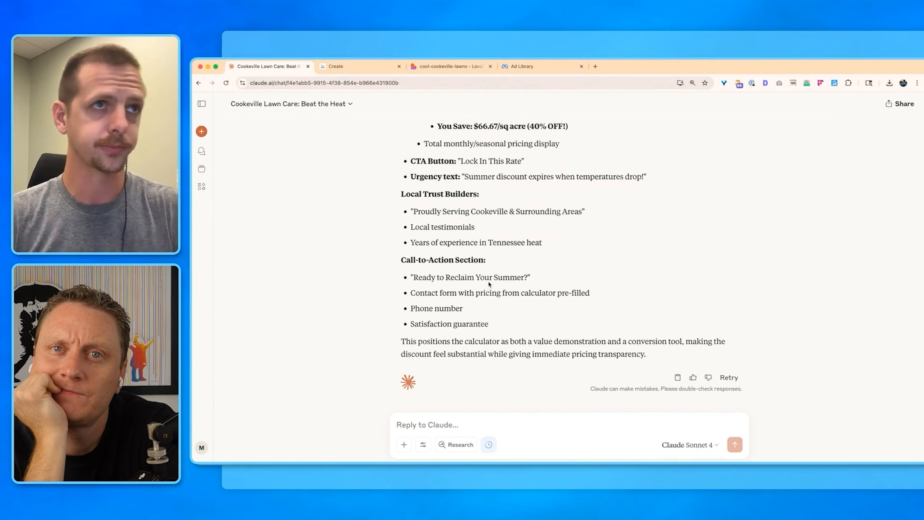
scroll(489, 284, "up", 15)
scroll(486, 291, "down", 2)
scroll(484, 296, "up", 2)
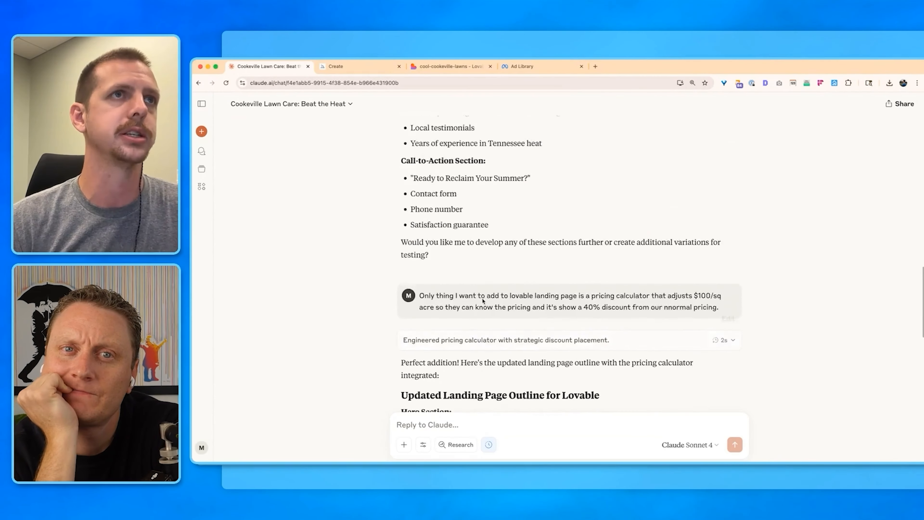
scroll(483, 299, "up", 15)
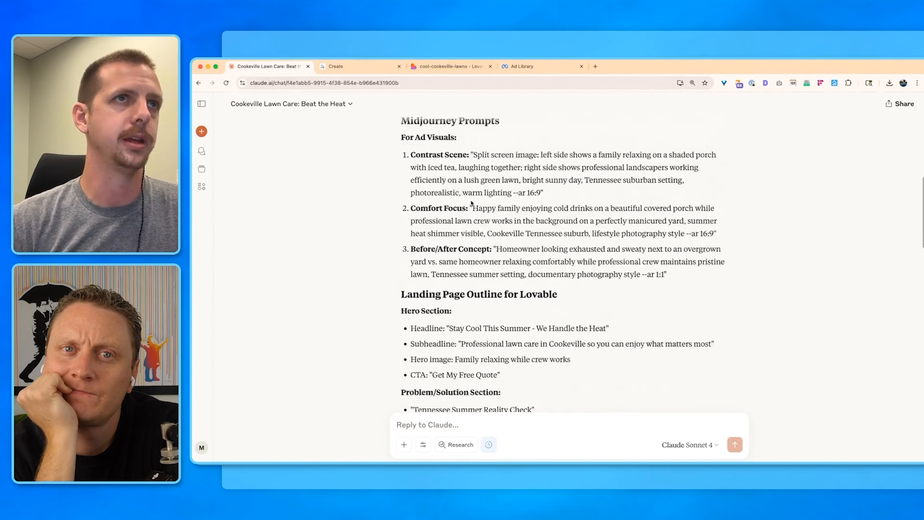
scroll(472, 204, "up", 3)
scroll(470, 211, "down", 4)
scroll(466, 222, "up", 14)
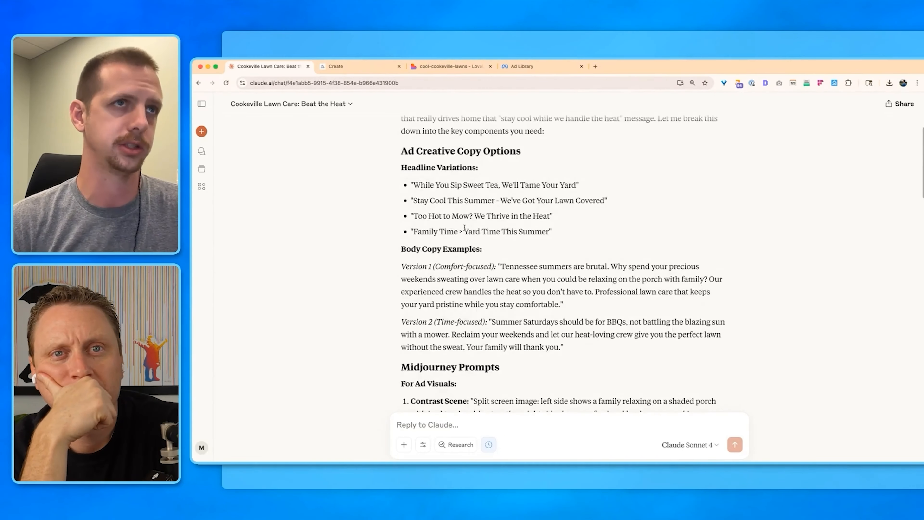
Step: Send Claude "ok, i like these three headline variations. give me 10 more." with the Stay Cool, Too Hot to Mow and Family Time headlines
type("ok")
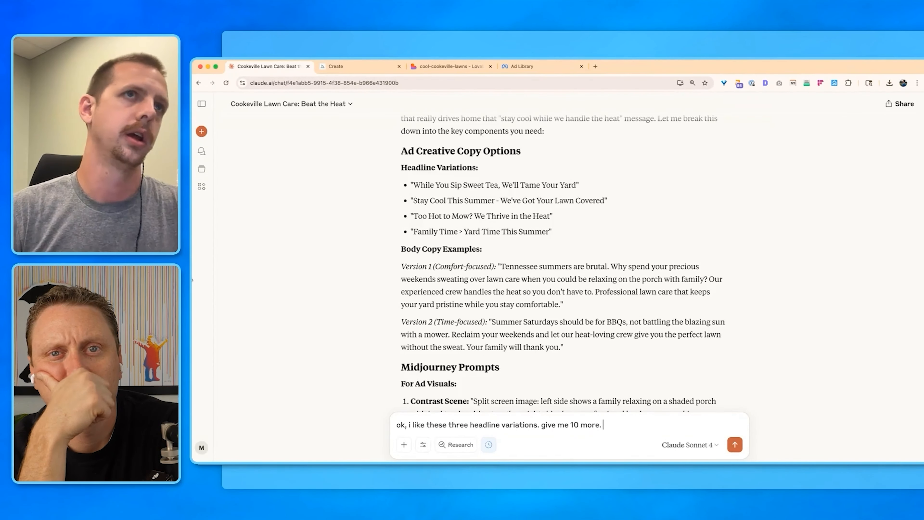
key("shift+Return")
key("shift+Return")
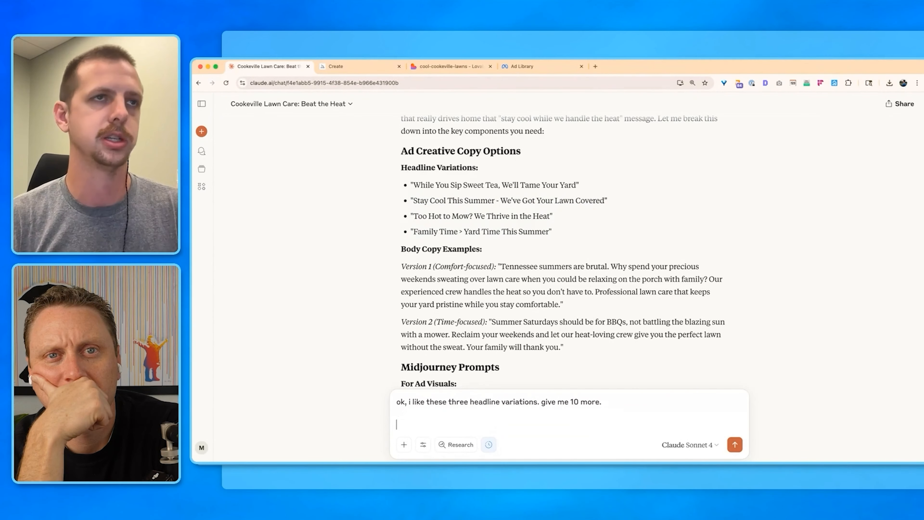
type("\"Stay Cool This Summer - We've Got Your Lawn Covered\" \"Too Hot to Mow? We Thrive in the Heat\" \"Family Time > Yard Time This Summer\"")
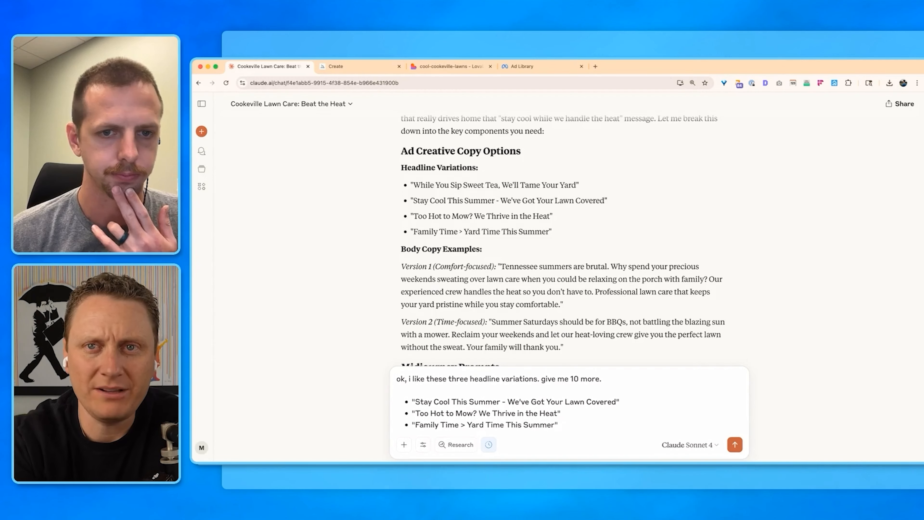
key("Return")
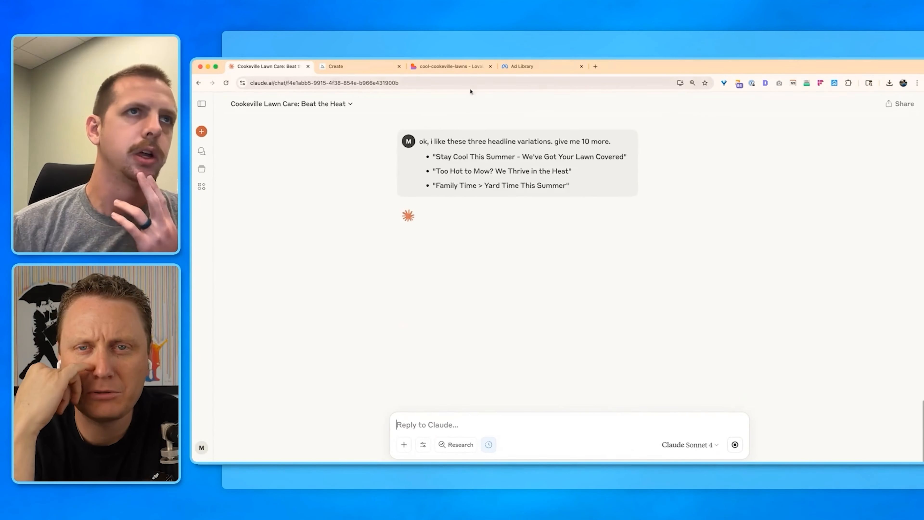
Step: Review the original ad copy options and read Claude's new headlines in every group from Heat/Comfort Focus to Direct/Conversational
scroll(493, 193, "up", 10)
scroll(493, 193, "up", 10)
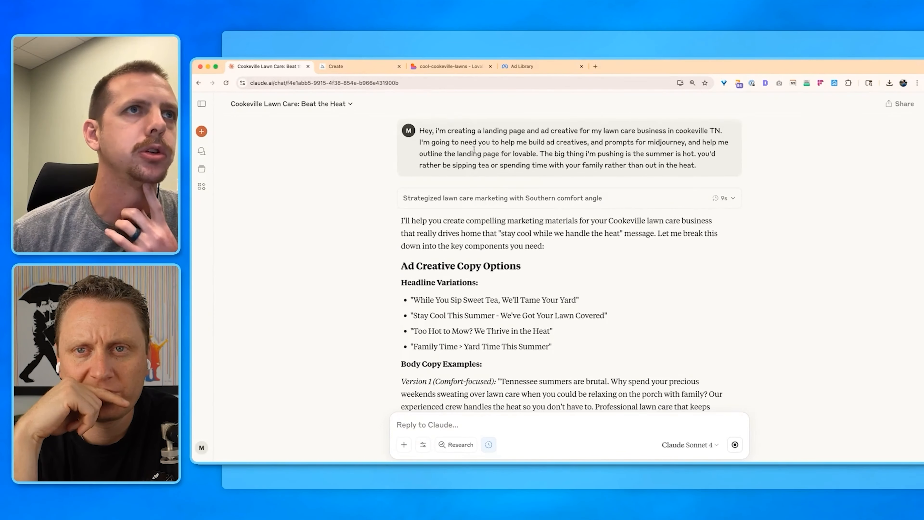
scroll(619, 233, "down", 5)
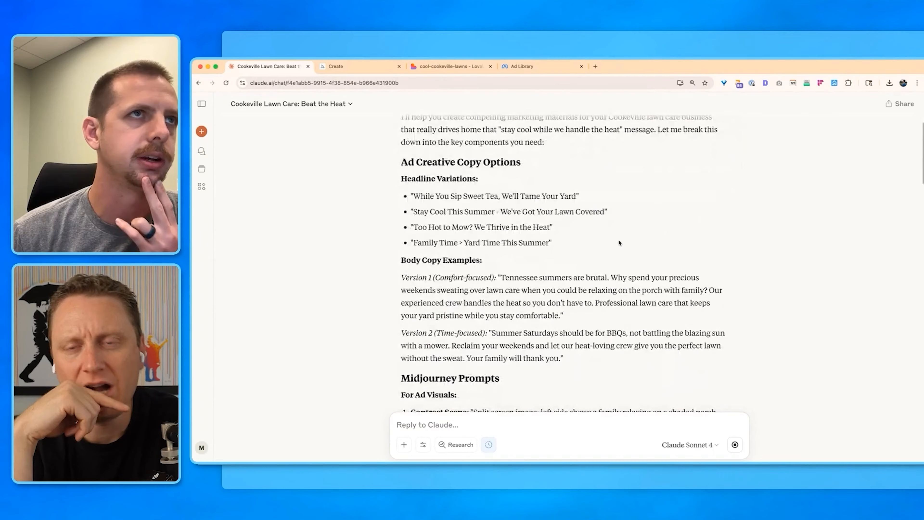
scroll(619, 242, "up", 5)
scroll(618, 238, "down", 15)
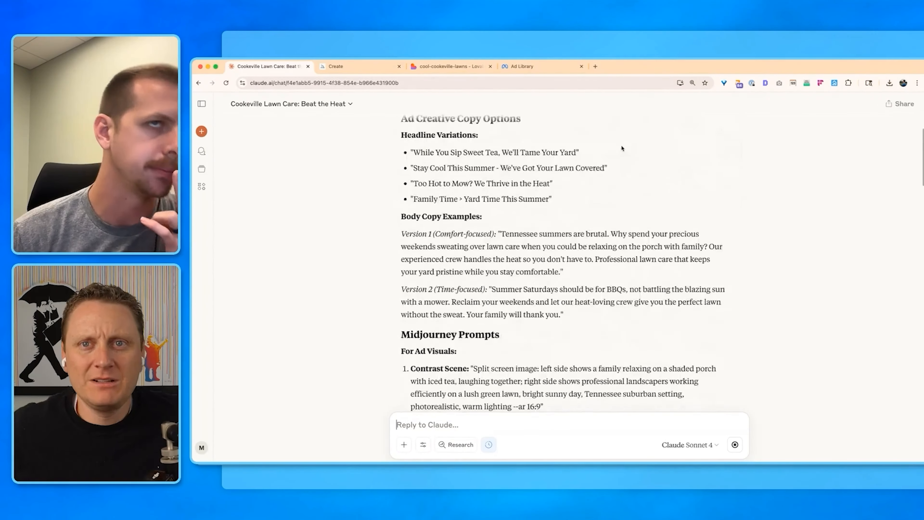
scroll(617, 158, "down", 20)
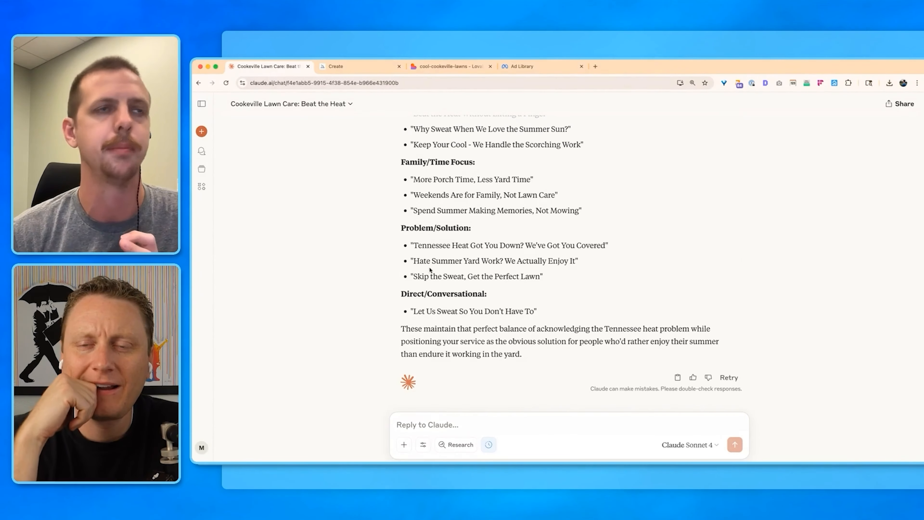
scroll(435, 256, "up", 5)
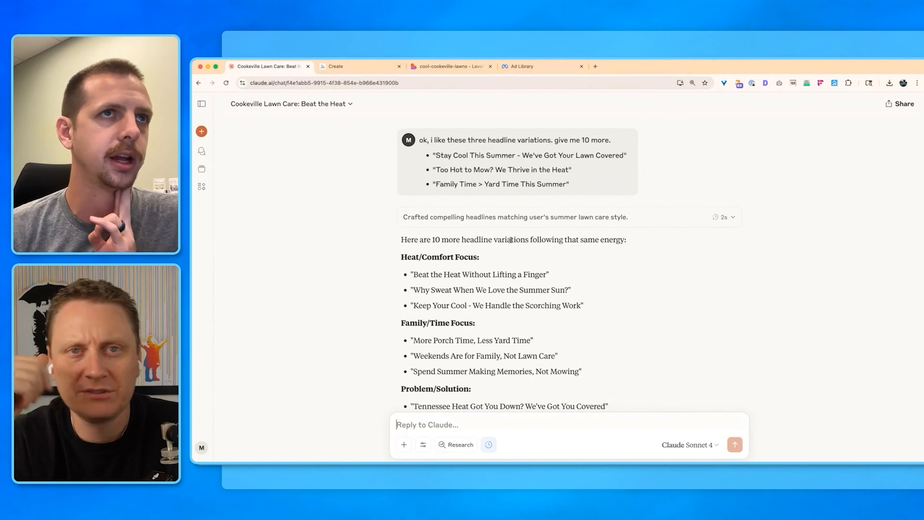
scroll(451, 246, "down", 1)
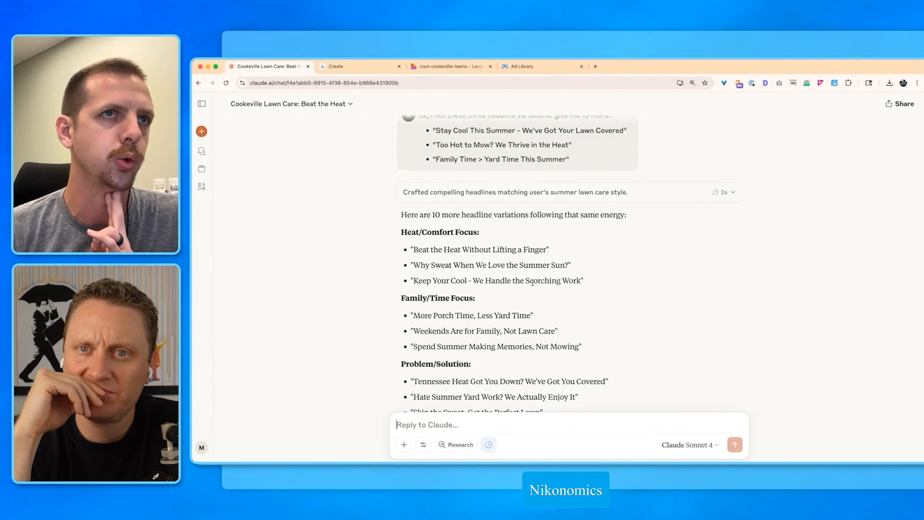
scroll(560, 292, "down", 1)
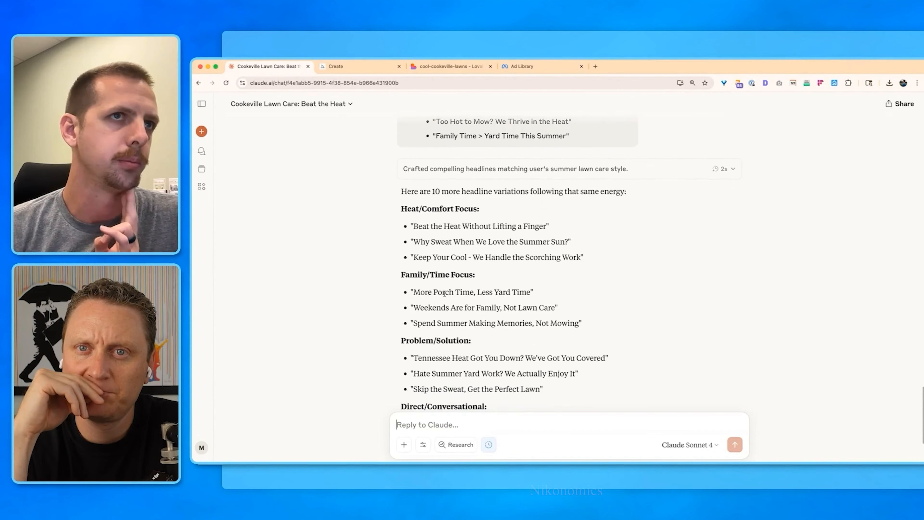
scroll(522, 293, "down", 1)
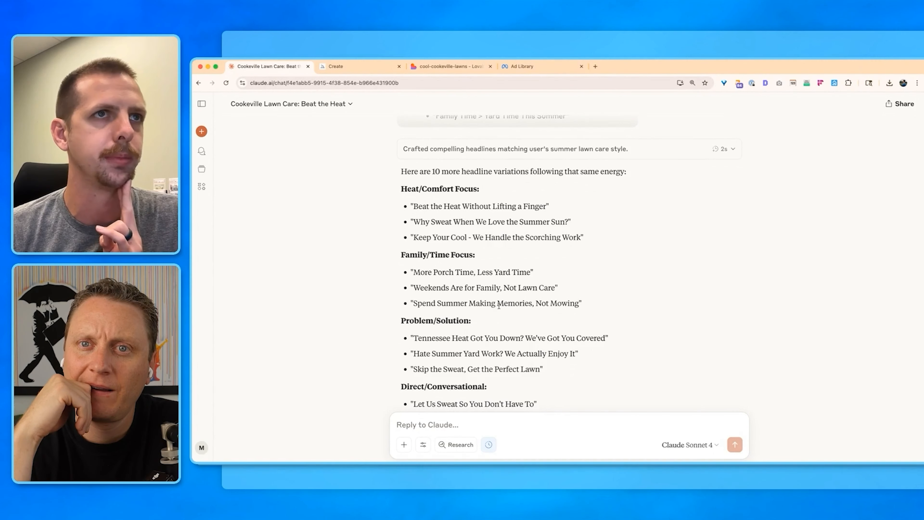
scroll(564, 316, "down", 1)
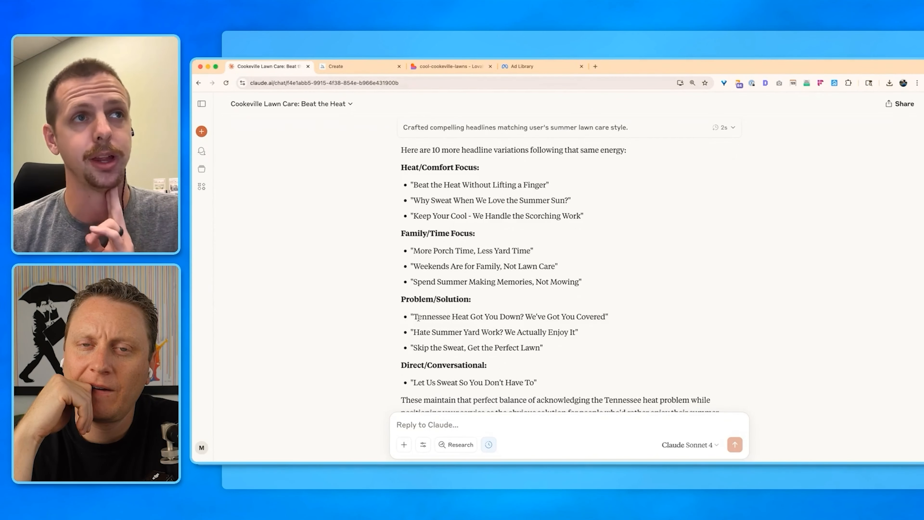
scroll(420, 318, "down", 1)
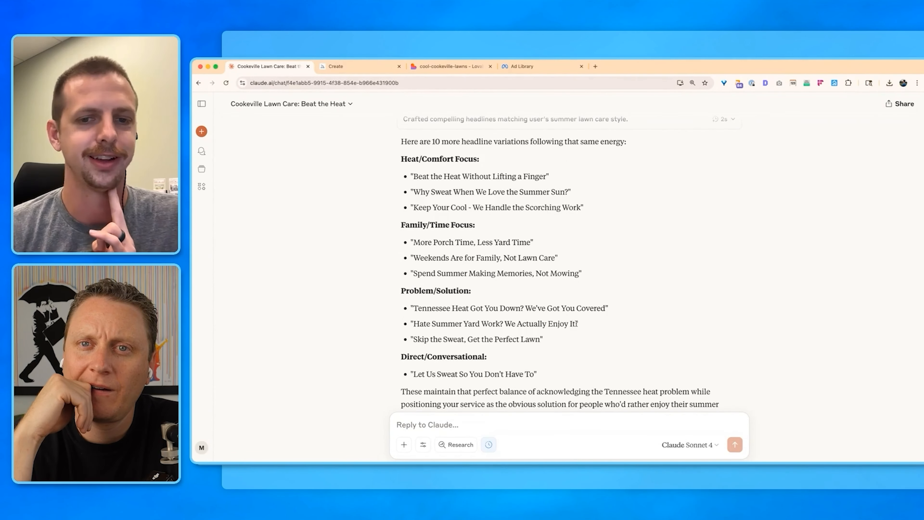
scroll(574, 322, "down", 3)
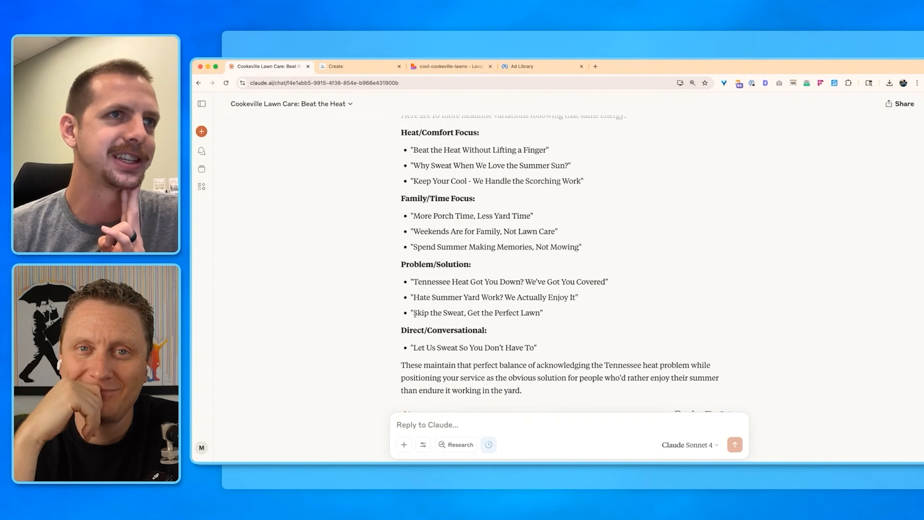
scroll(529, 313, "down", 2)
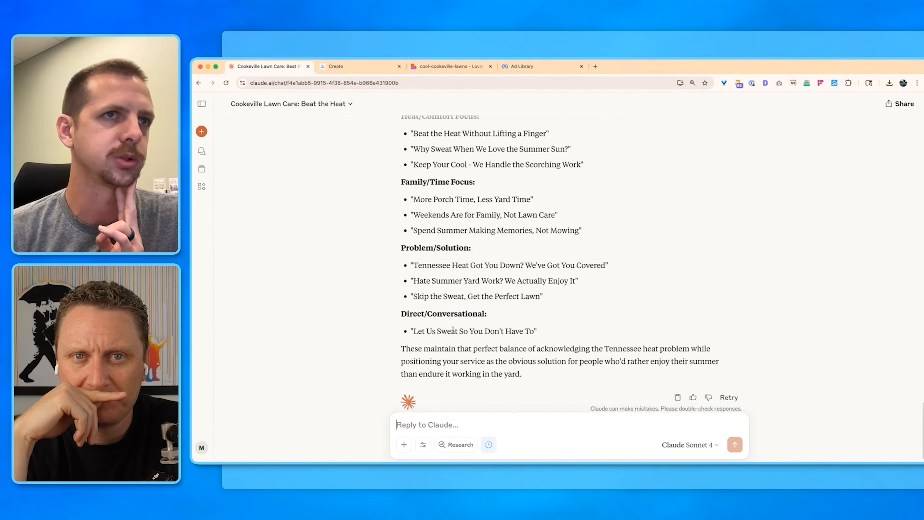
scroll(522, 333, "up", 2)
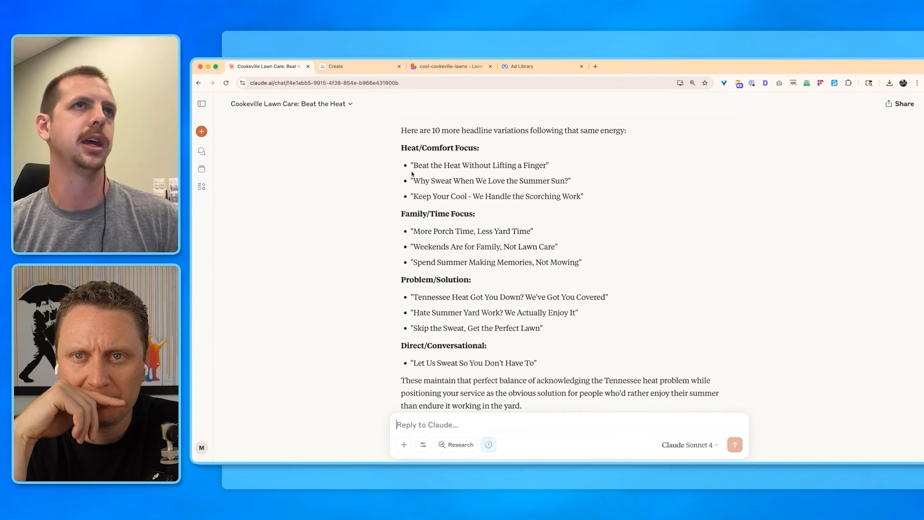
Step: Draft a reply reading "These are winners" followed by the Stay Cool, Too Hot to Mow and Family Time headlines copied from the earlier message
scroll(412, 174, "up", 5)
left_click_drag(433, 163, 566, 205)
key("super+c")
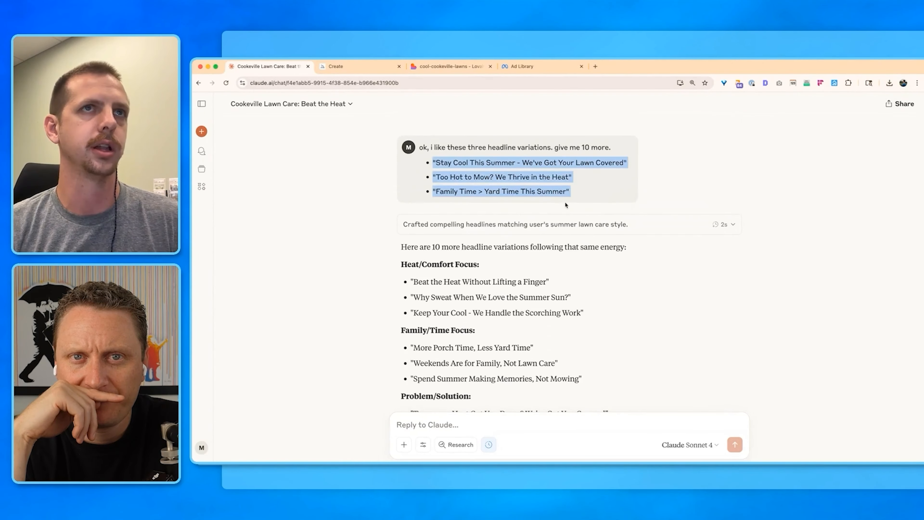
left_click(506, 426)
type("Thes")
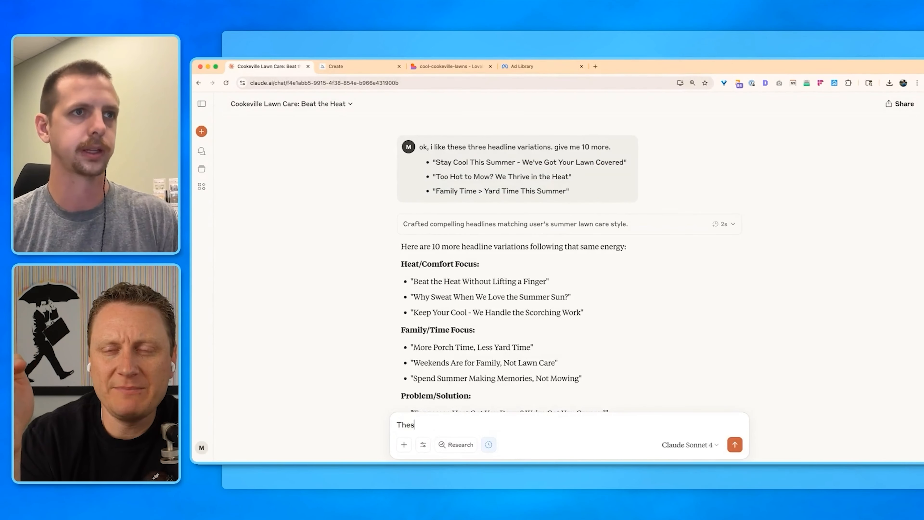
type("e are winners")
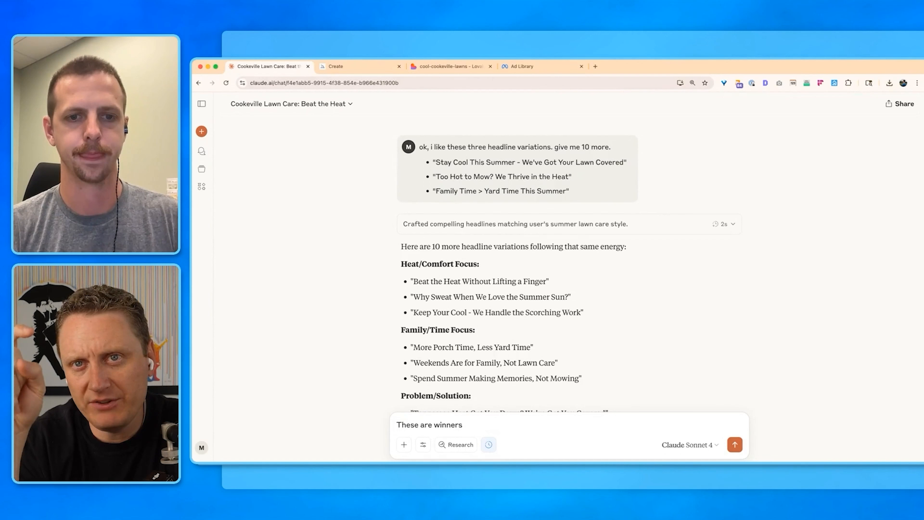
key("shift+Return")
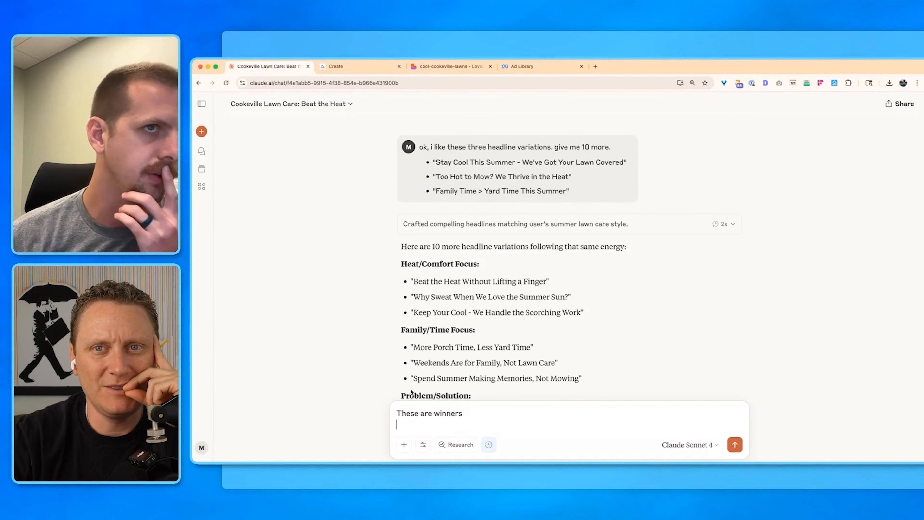
scroll(429, 322, "down", 1)
key("super+v")
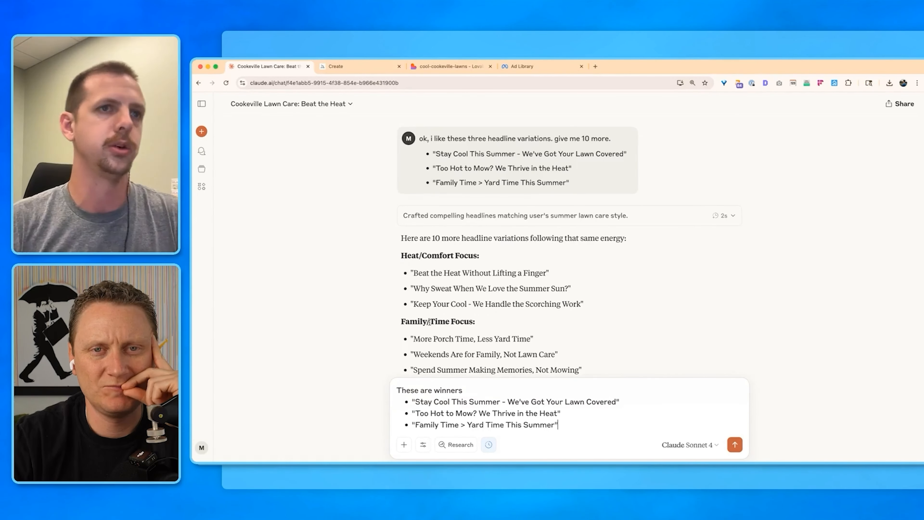
Step: Add "Keep Your Cool - We Handle the Scorching Work" from Claude's Heat/Comfort Focus group as another bullet in the draft's winners list
scroll(462, 233, "down", 10)
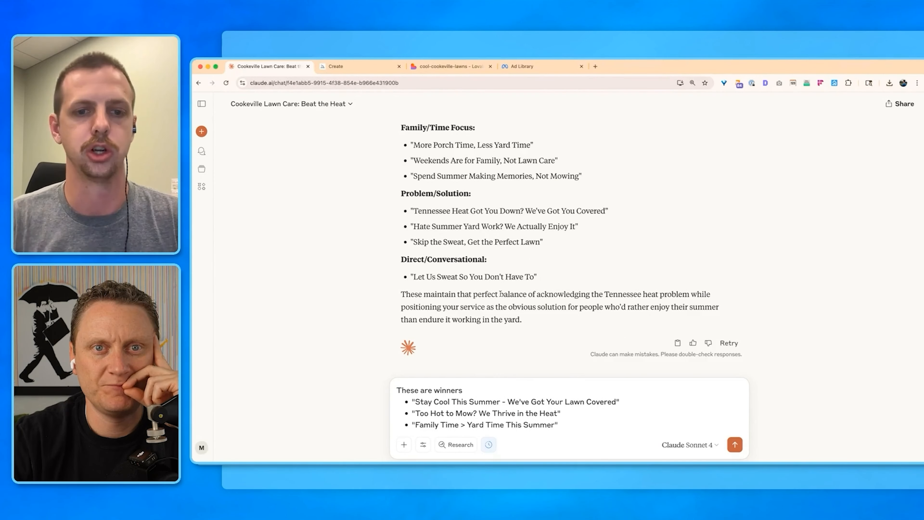
scroll(478, 279, "up", 4)
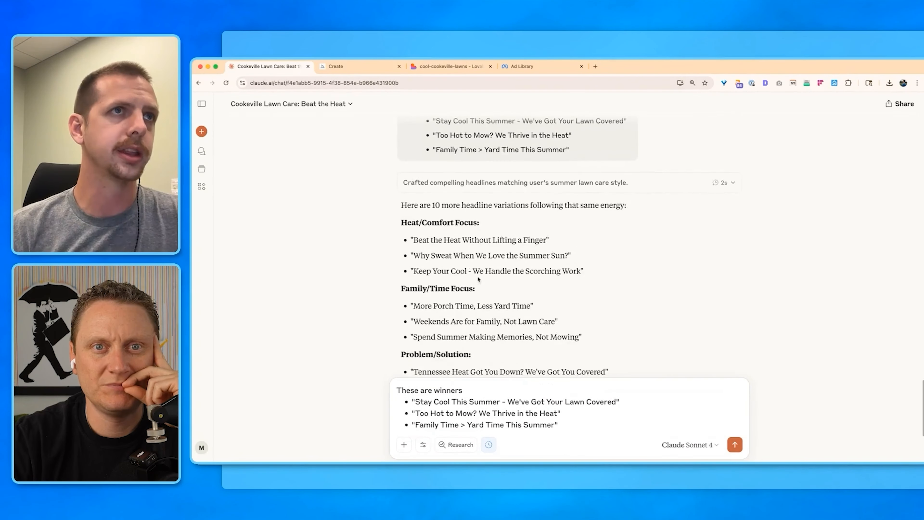
left_click_drag(412, 268, 580, 271)
key("super+c")
left_click(568, 426)
key("Return")
key("super+v")
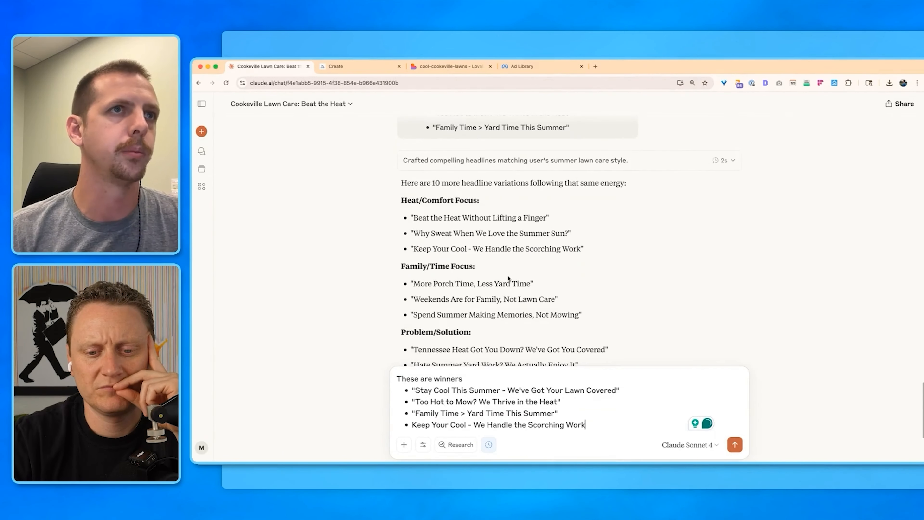
Step: Copy the Weekends Are for Family and Spend Summer Making Memories headlines into the winners list as additional bullets
left_click_drag(415, 298, 582, 316)
key("super+c")
left_click(596, 423)
key("Return")
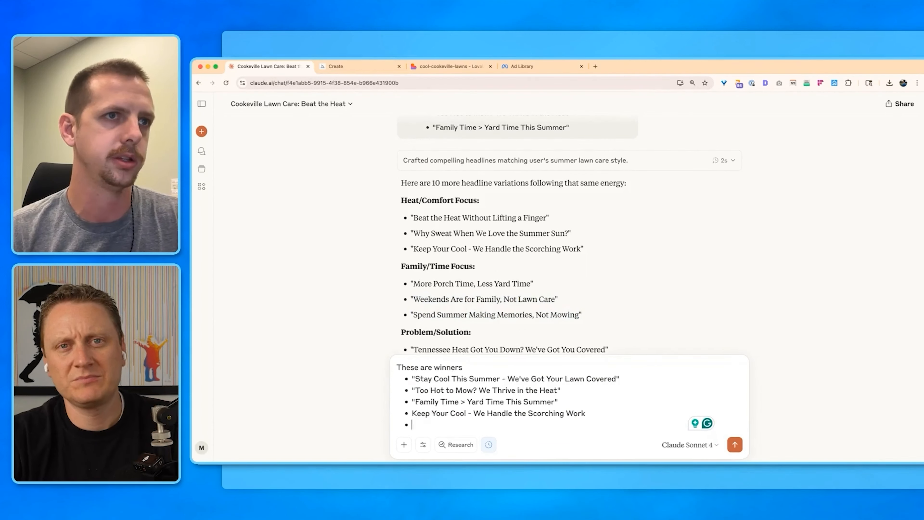
key("super+v")
Step: Look through the remaining headlines and begin a line beneath the winners list with "now write a meta"
scroll(439, 239, "down", 3)
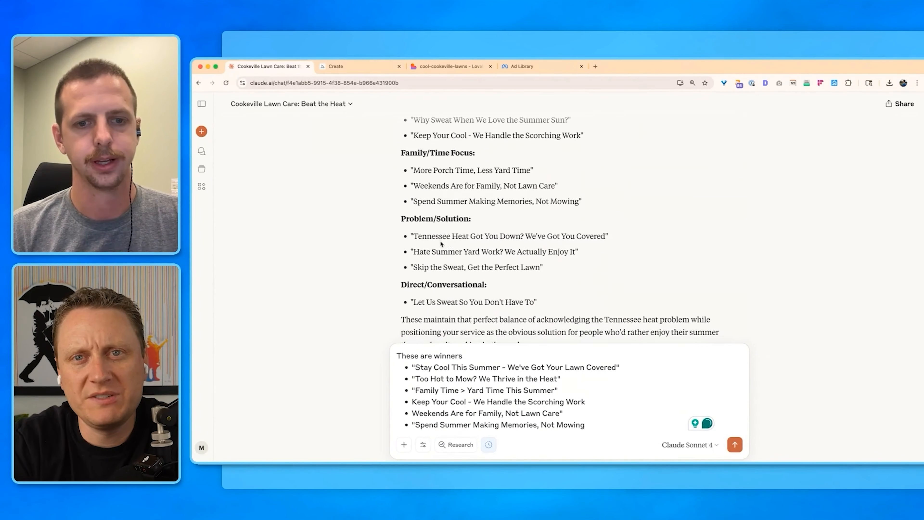
scroll(440, 240, "down", 1)
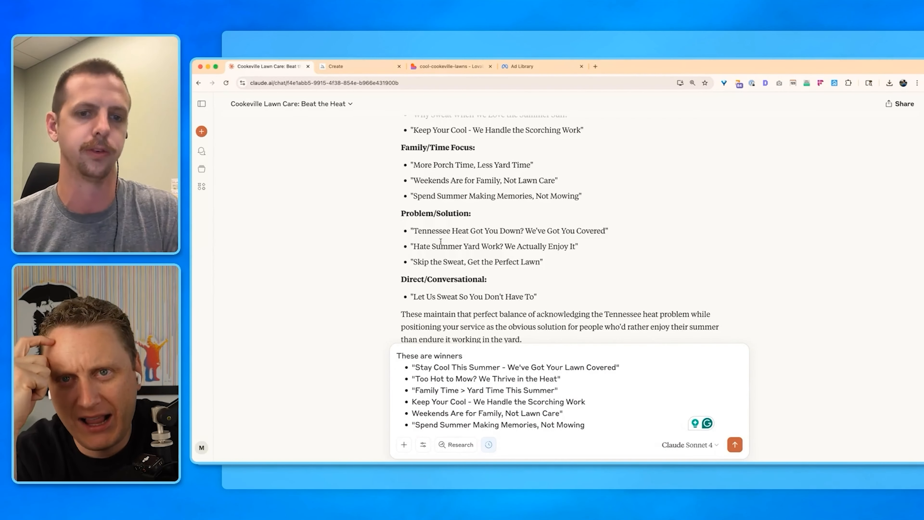
scroll(494, 302, "down", 1)
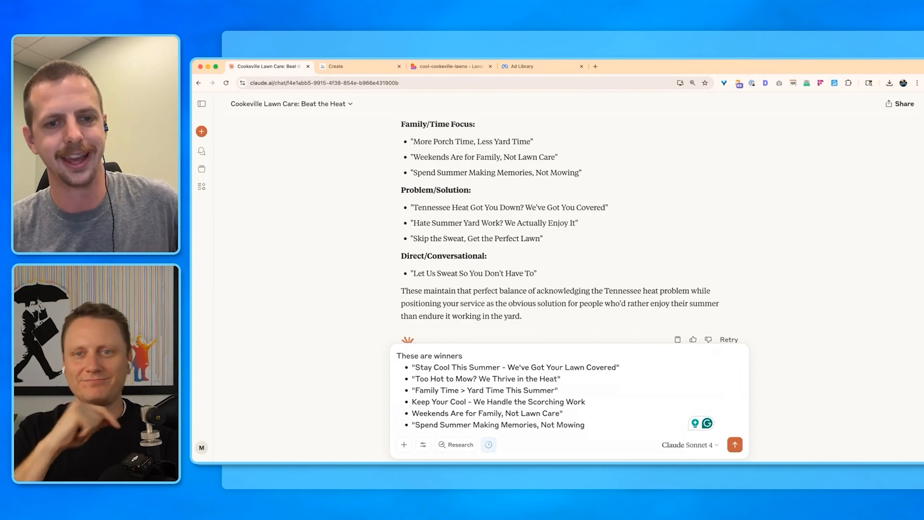
scroll(559, 225, "down", 2)
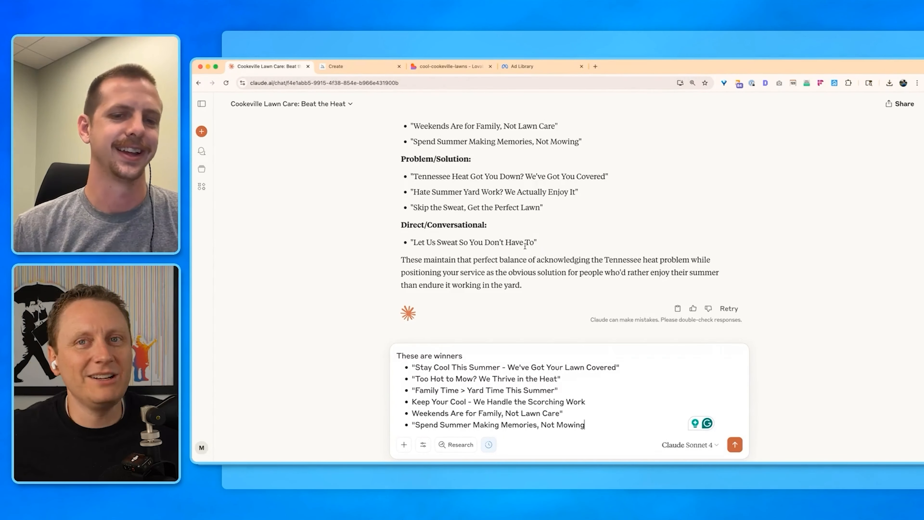
scroll(525, 247, "up", 3)
scroll(523, 253, "down", 3)
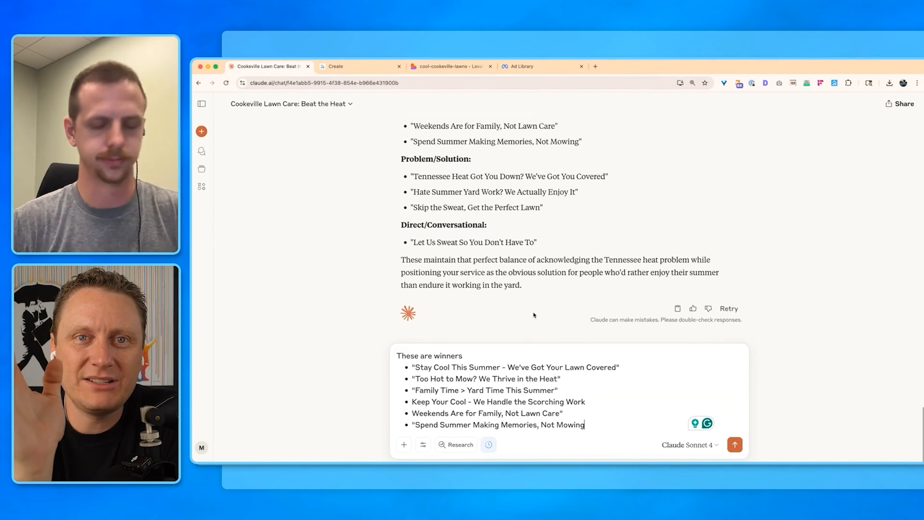
key("shift+Return")
type("now write")
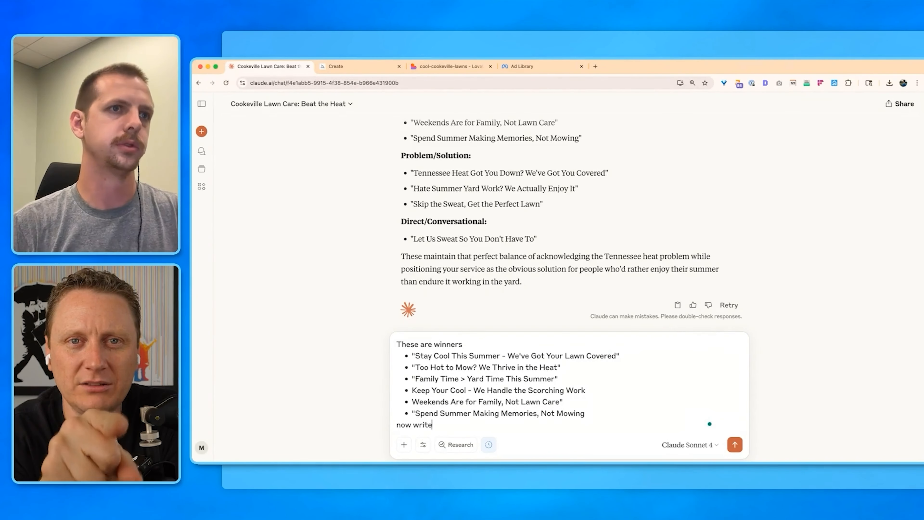
type(" a meta")
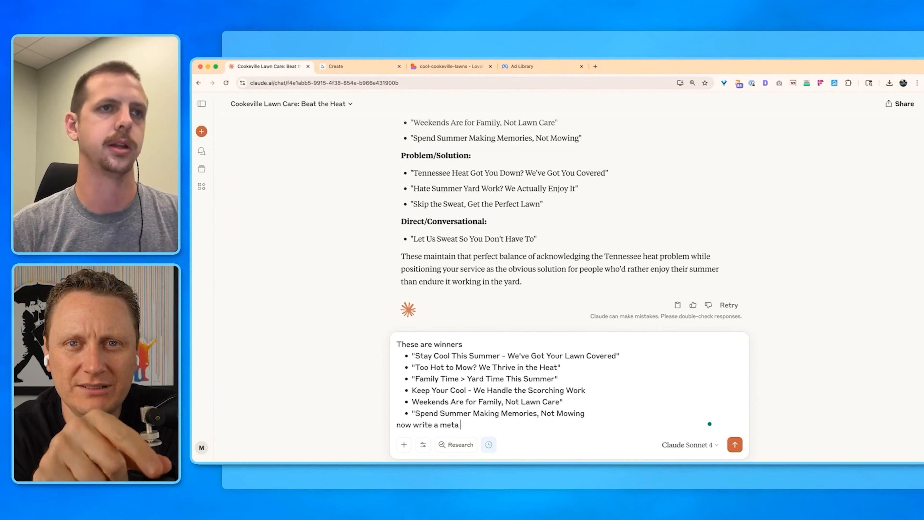
Step: Insert "Hate Summer Yard Work? We Actually Enjoy It" and "Skip the Sweat, Get the Perfect Lawn" at the end of the winners list
left_click(584, 413)
key("shift+Return")
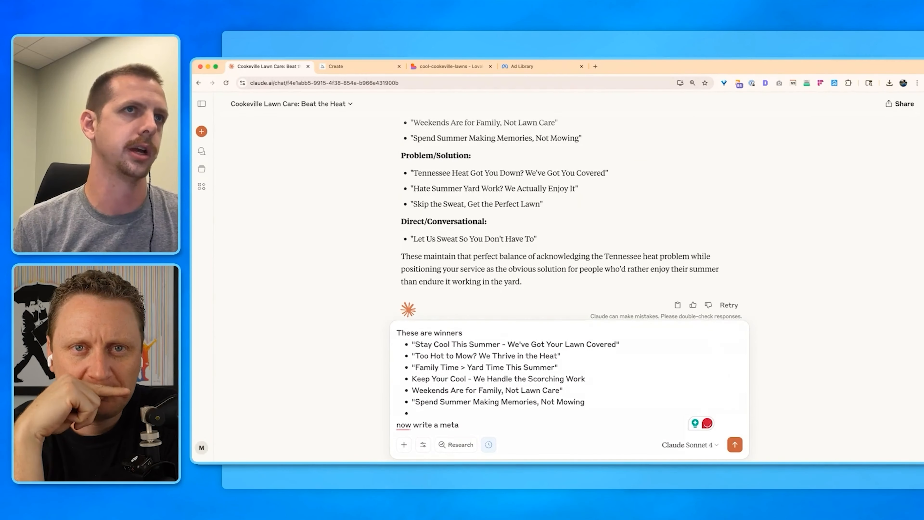
left_click_drag(543, 204, 411, 188)
key("cmd+c")
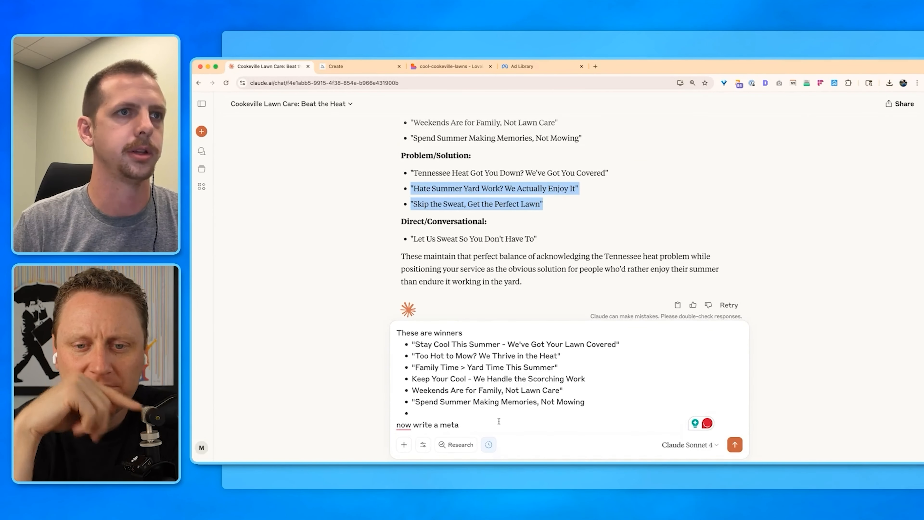
left_click(499, 414)
key("cmd+v")
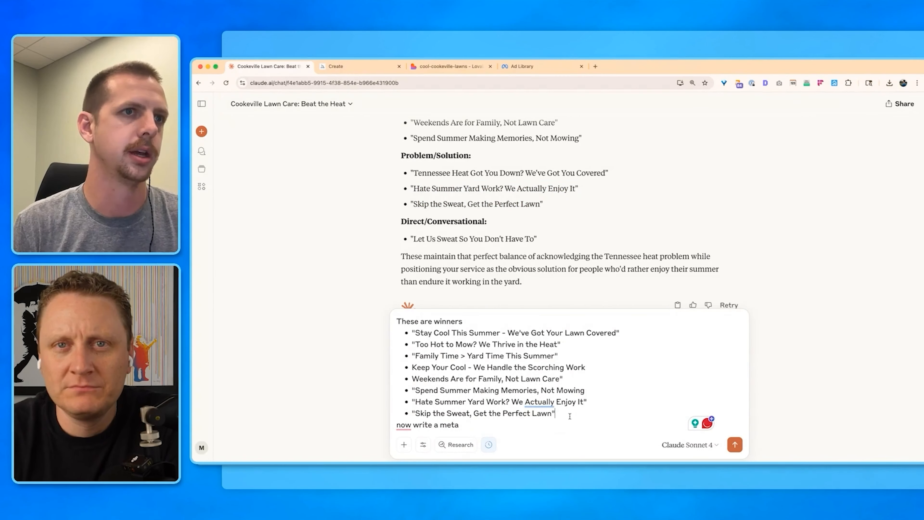
key("Return")
Step: Complete the request for a meta Ads description to use along with these title variations, and send the message to Claude
left_click(569, 425)
type("Ad")
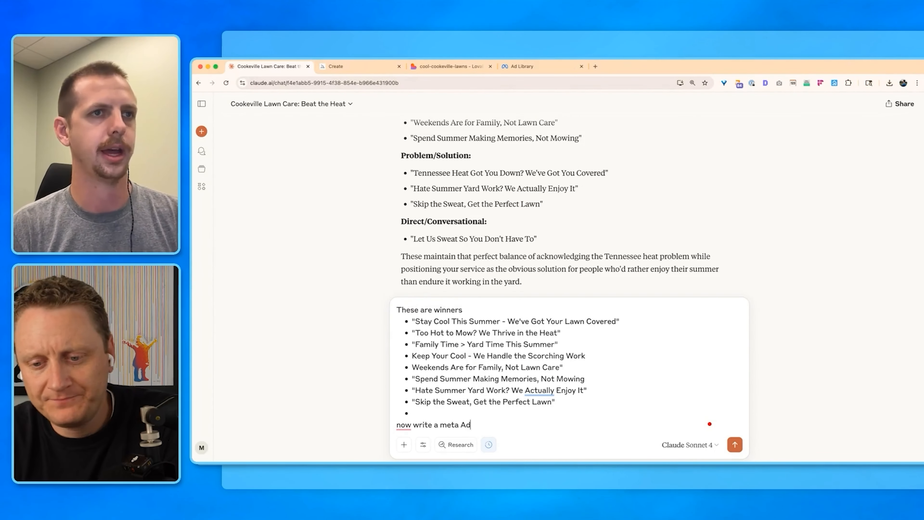
type("s descriptio")
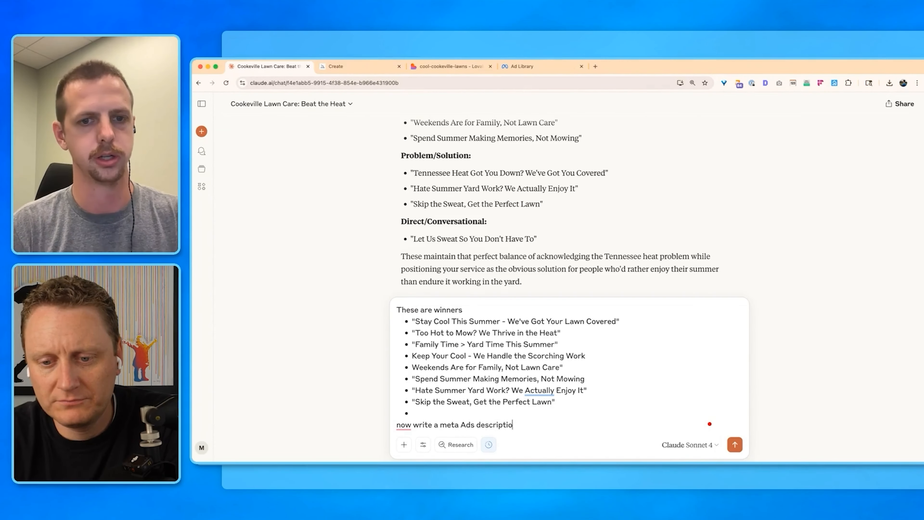
type("n that I can use")
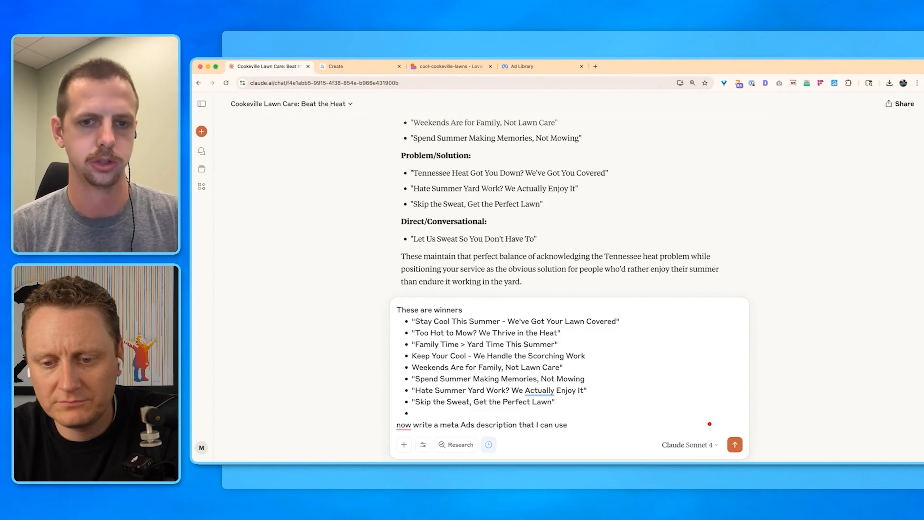
type(" alonge")
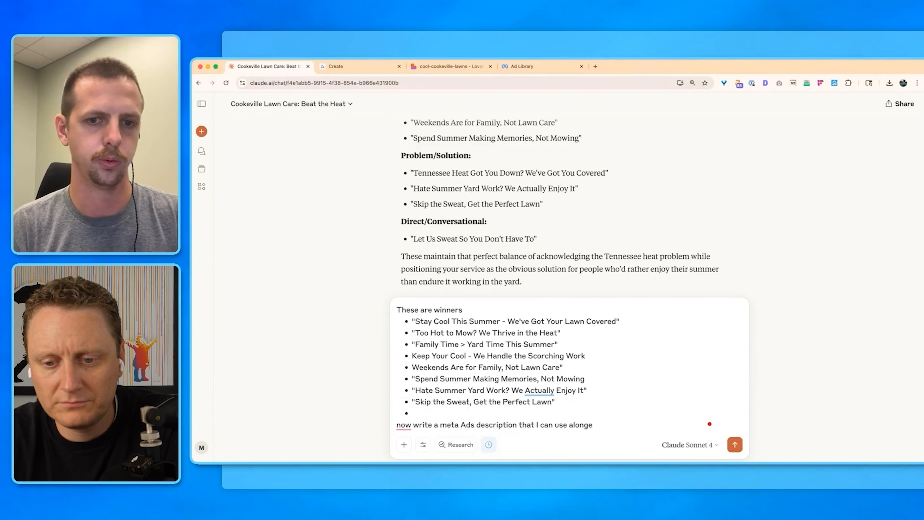
key("BackSpace")
type("with these vari")
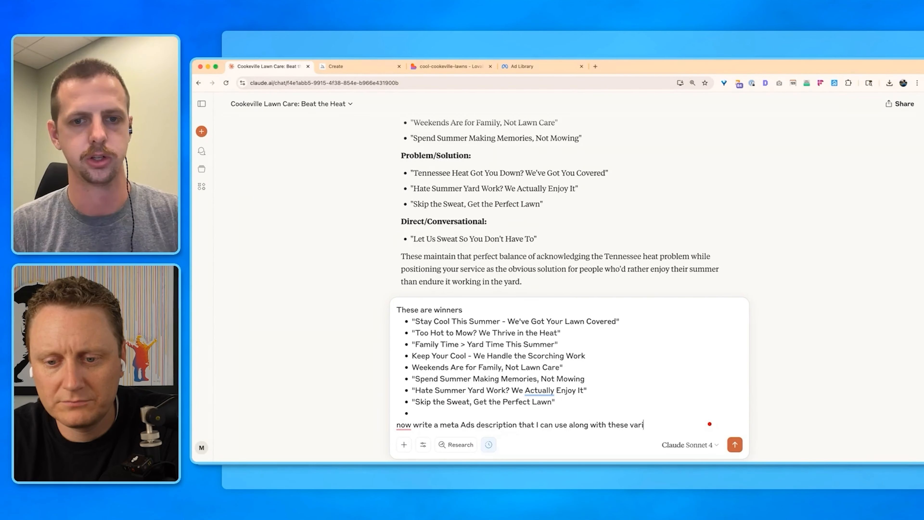
key("BackSpace")
key("BackSpace")
key("BackSpace")
key("BackSpace")
type("title")
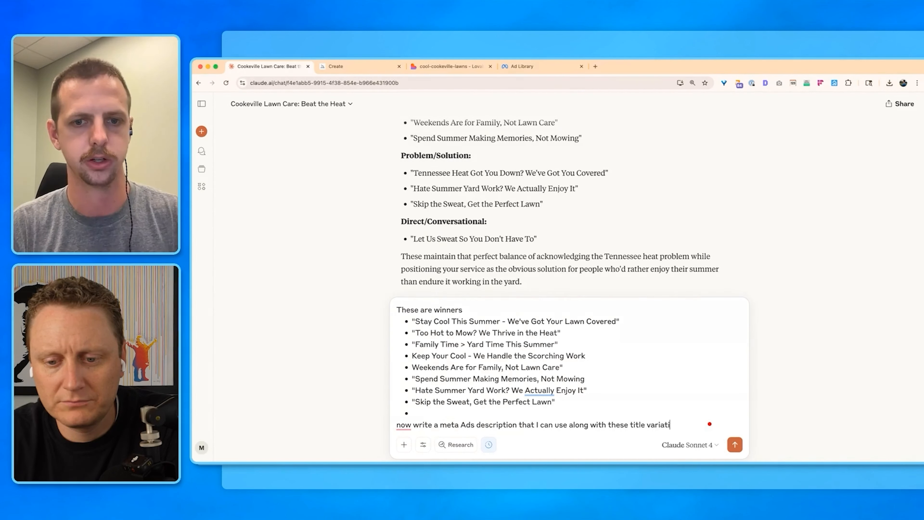
key("Return")
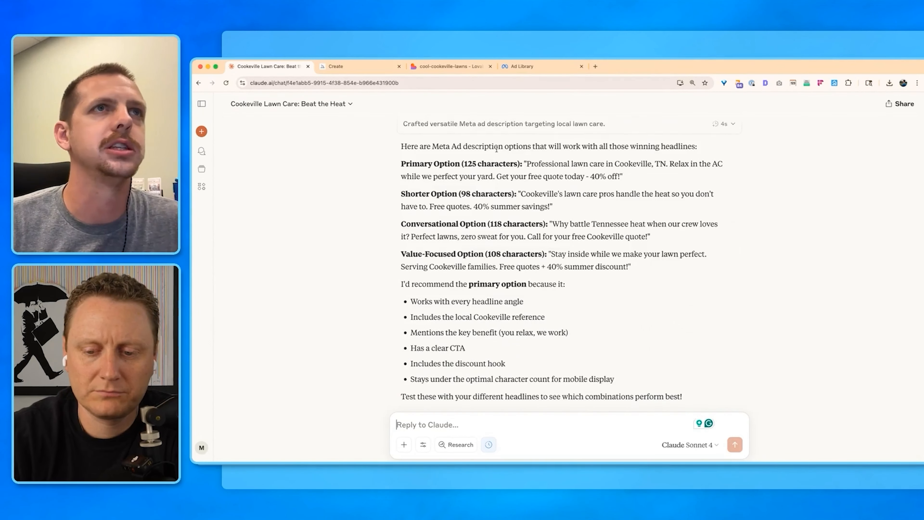
Step: Read Claude's Meta ad description options, and examine the description text of Nike's active ads in the Meta Ad Library for comparison
scroll(483, 339, "up", 1)
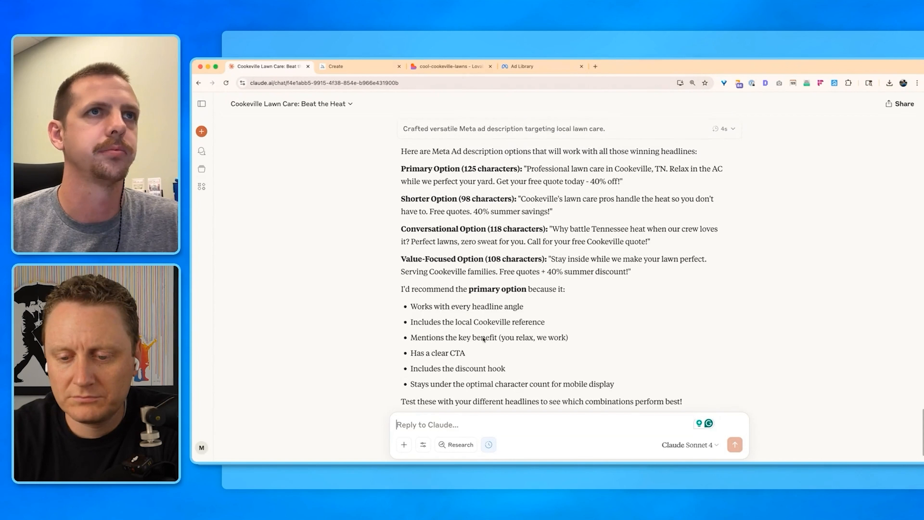
scroll(549, 271, "up", 1)
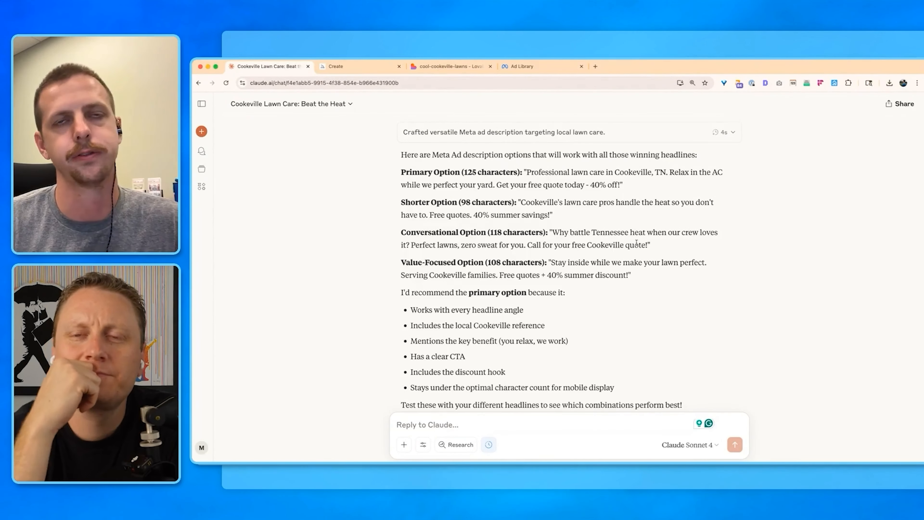
left_click(535, 66)
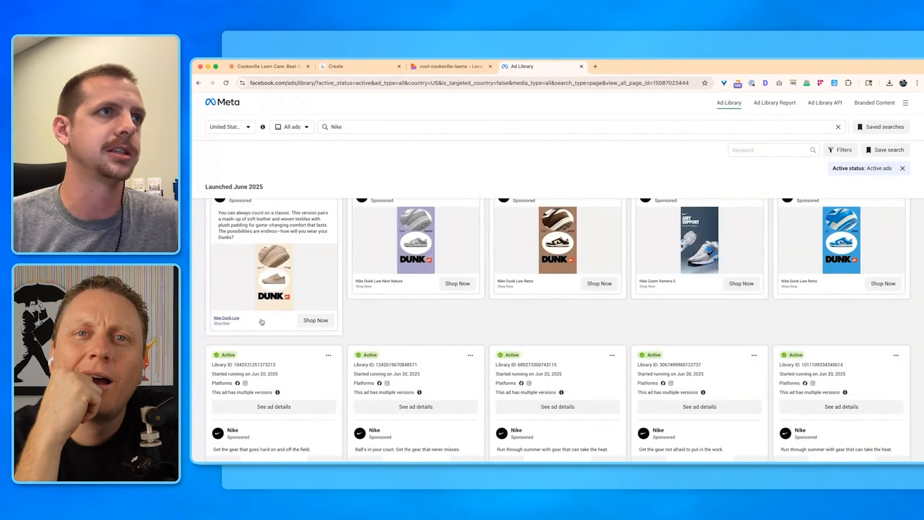
scroll(269, 330, "down", 3)
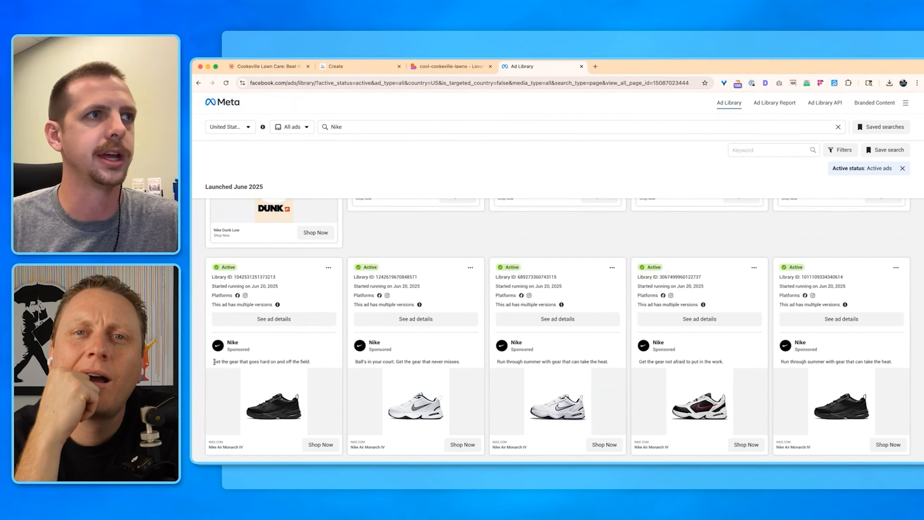
left_click_drag(214, 361, 313, 361)
left_click(313, 360)
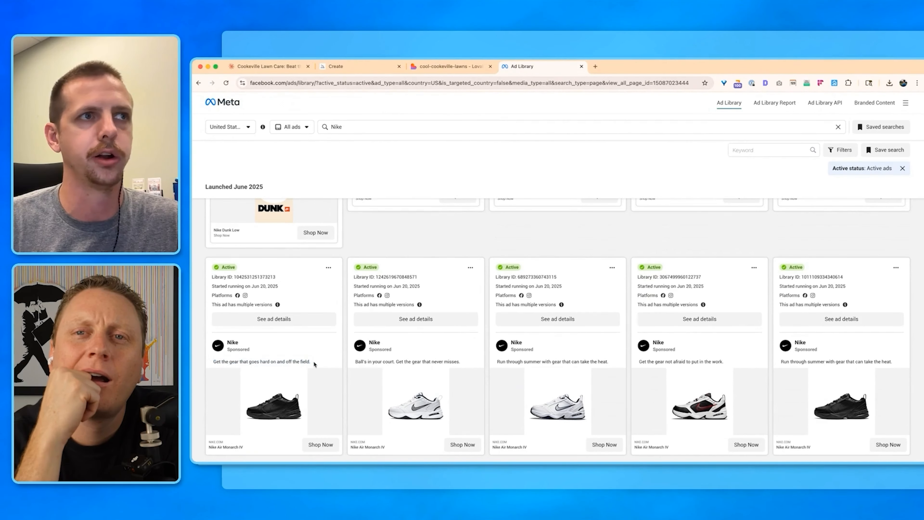
scroll(314, 360, "down", 1)
left_click_drag(212, 328, 315, 328)
left_click(315, 329)
scroll(313, 330, "down", 5)
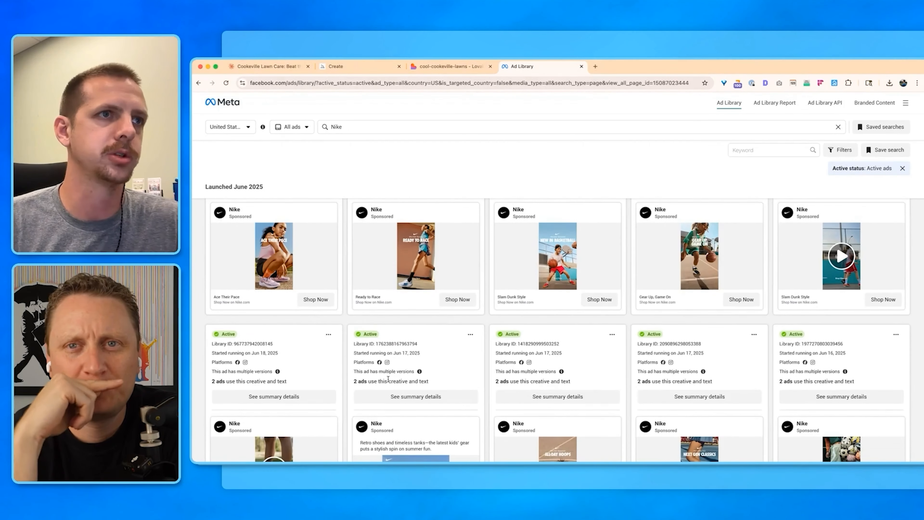
Step: Search the Ad Library for "lawn" and open the ads of the advertiser Lawn Doctor
scroll(368, 277, "up", 10)
left_click(360, 126)
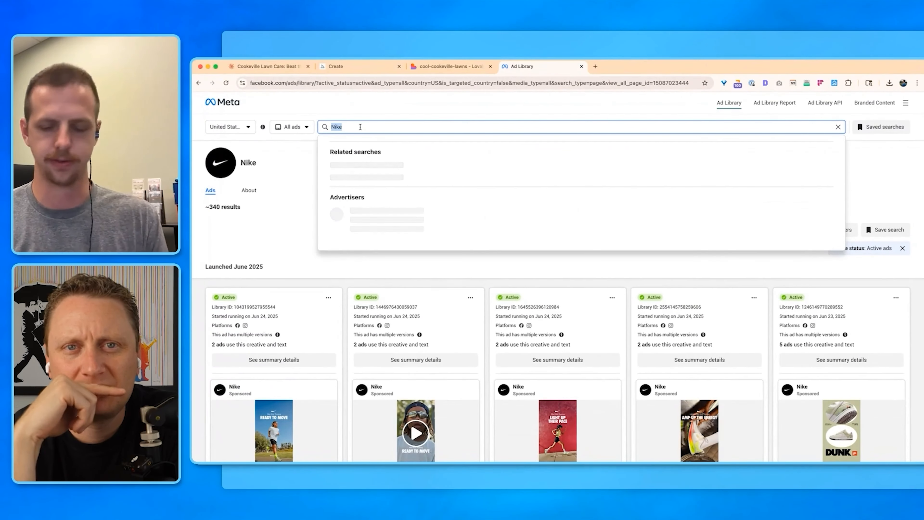
type("lawn")
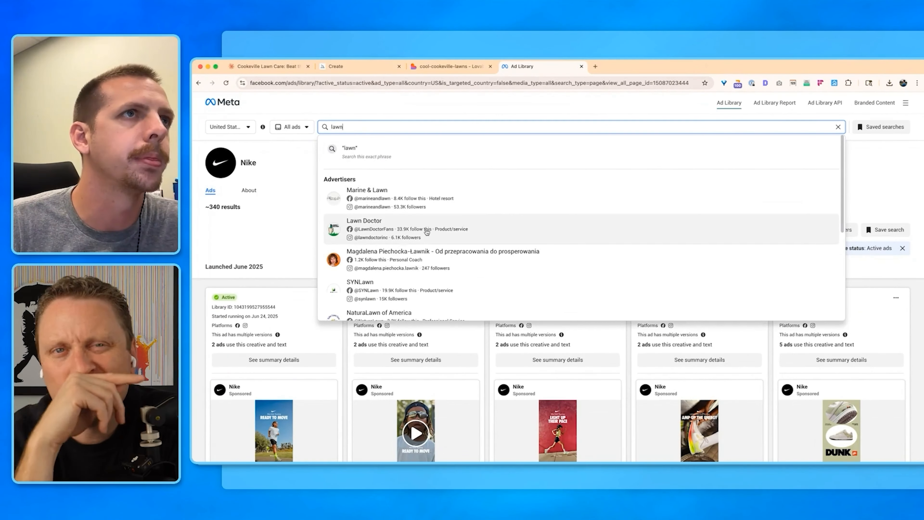
left_click(427, 231)
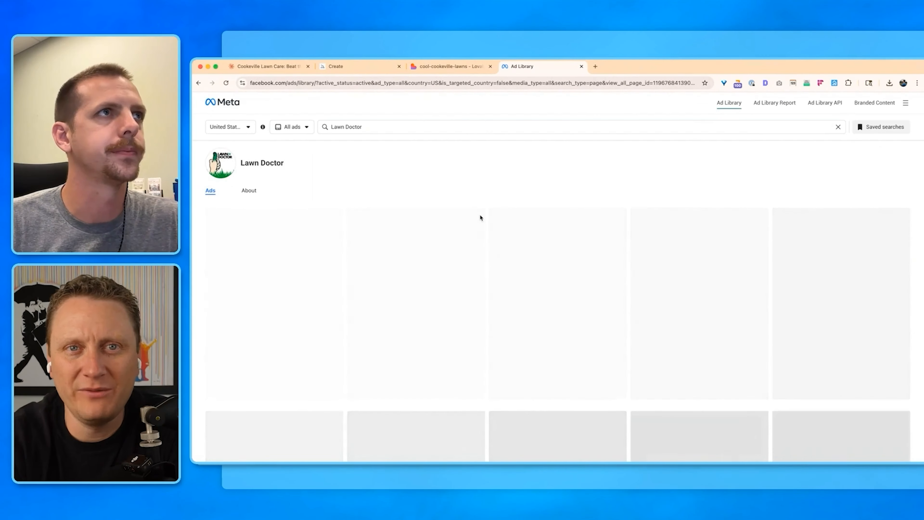
Step: Open the summary details of Lawn Doctor's "Us vs Them" van ad, expand the second version's description, and read its full text
scroll(466, 200, "down", 3)
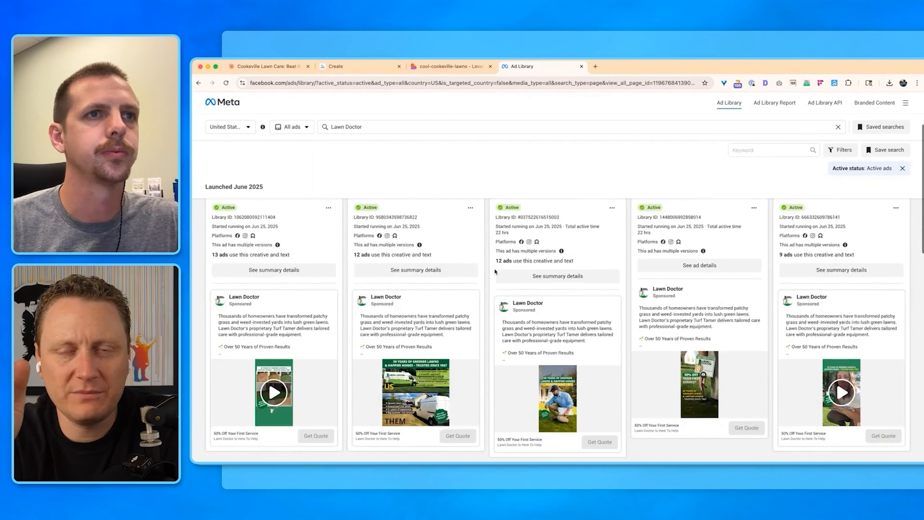
scroll(495, 272, "down", 1)
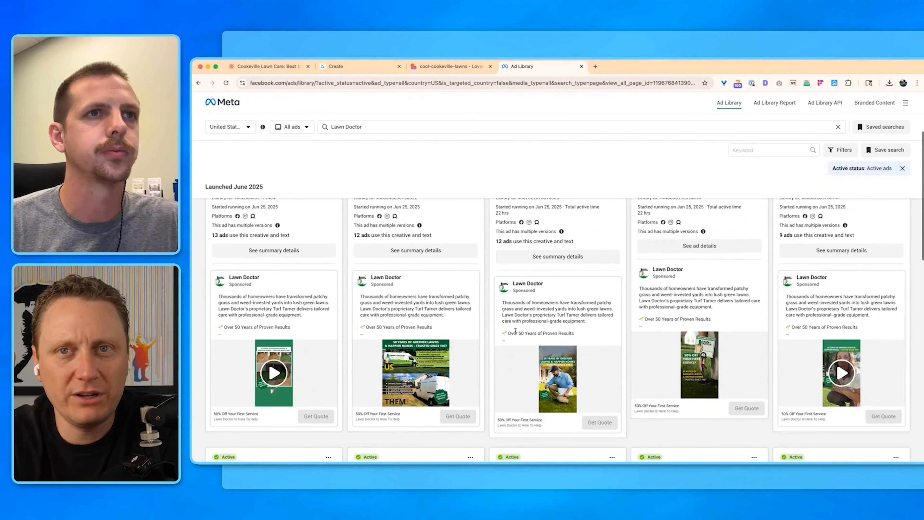
left_click(417, 252)
scroll(399, 334, "down", 1)
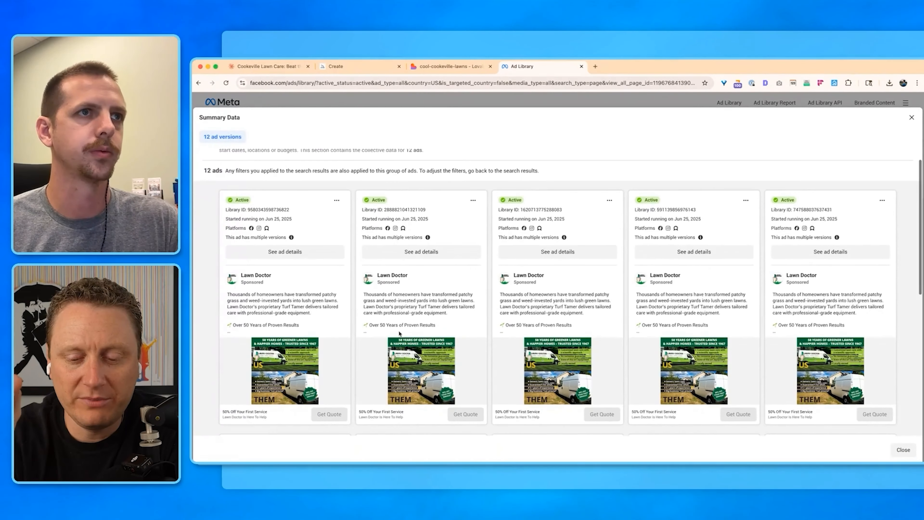
left_click(365, 331)
scroll(412, 320, "down", 4)
scroll(417, 323, "up", 1)
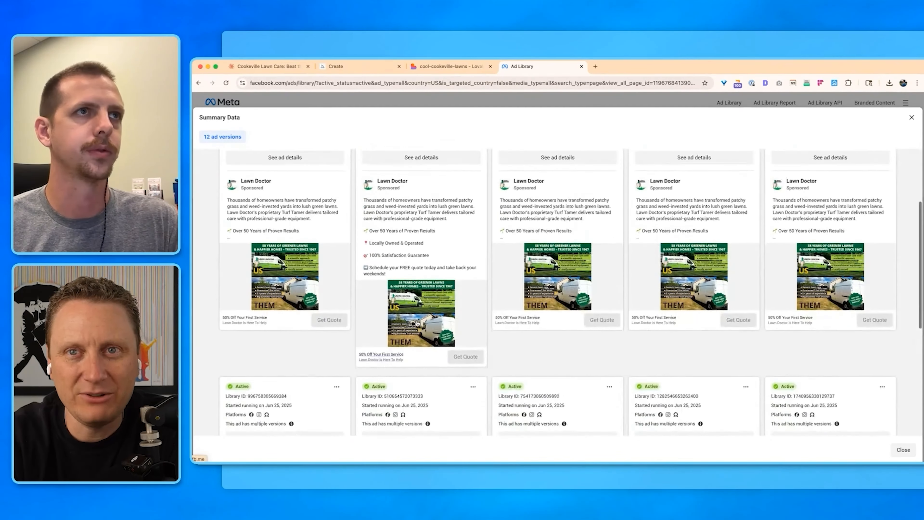
scroll(417, 324, "up", 1)
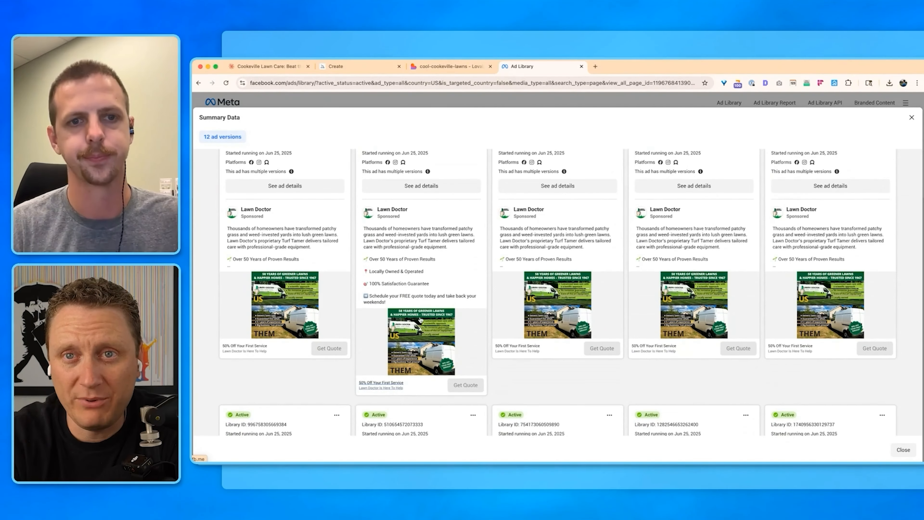
scroll(420, 320, "up", 1)
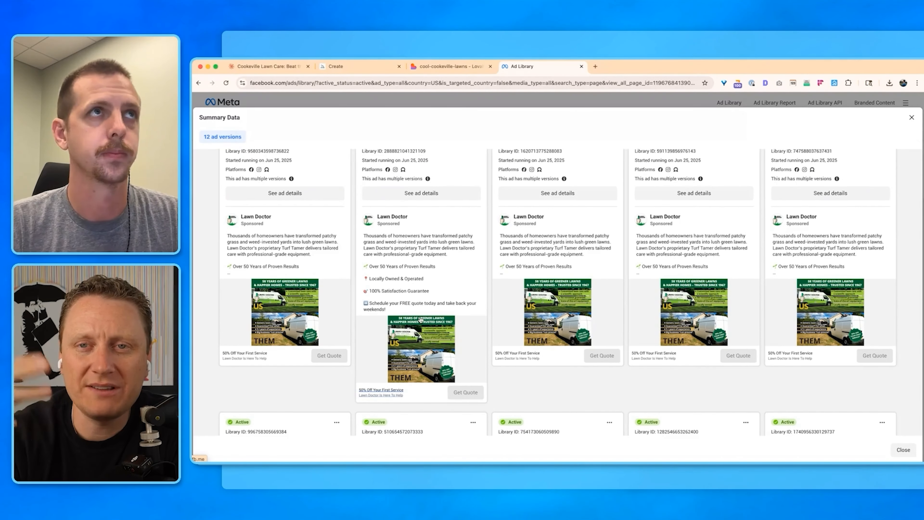
Step: Switch to the Lovable project, open the unsuccessful build's error details, and have Lovable try to fix it
left_click(449, 66)
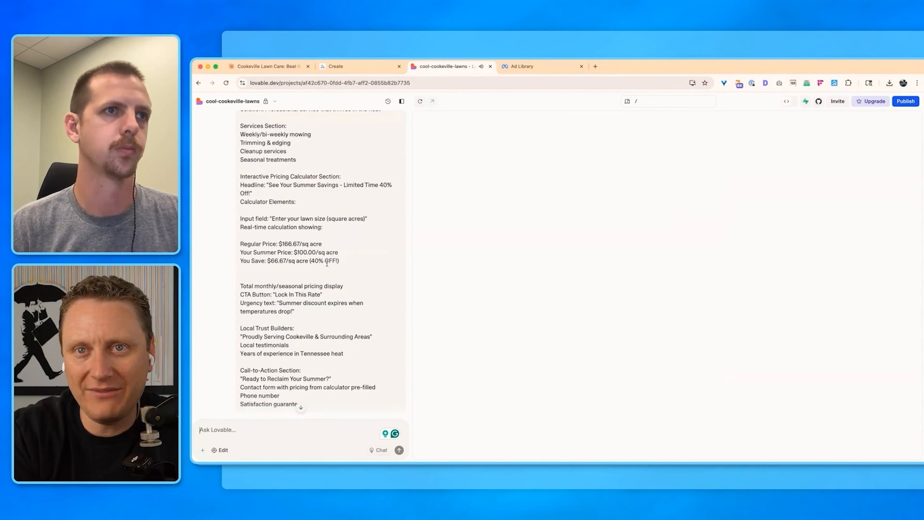
scroll(326, 263, "down", 10)
scroll(255, 327, "up", 10)
scroll(250, 347, "down", 10)
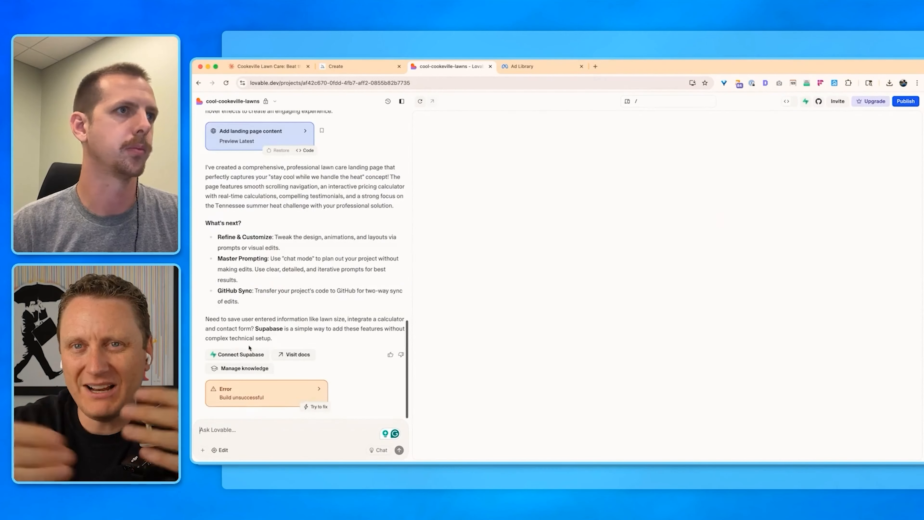
left_click(275, 390)
left_click(314, 407)
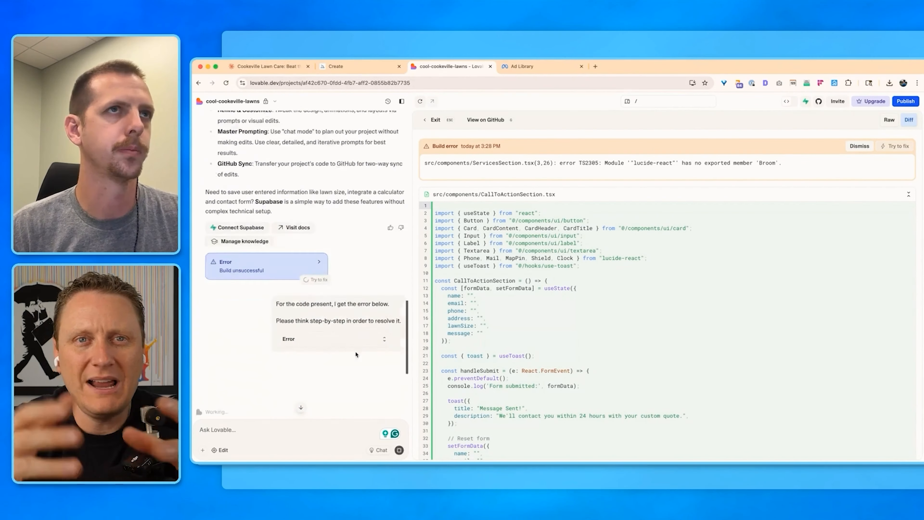
scroll(320, 337, "up", 7)
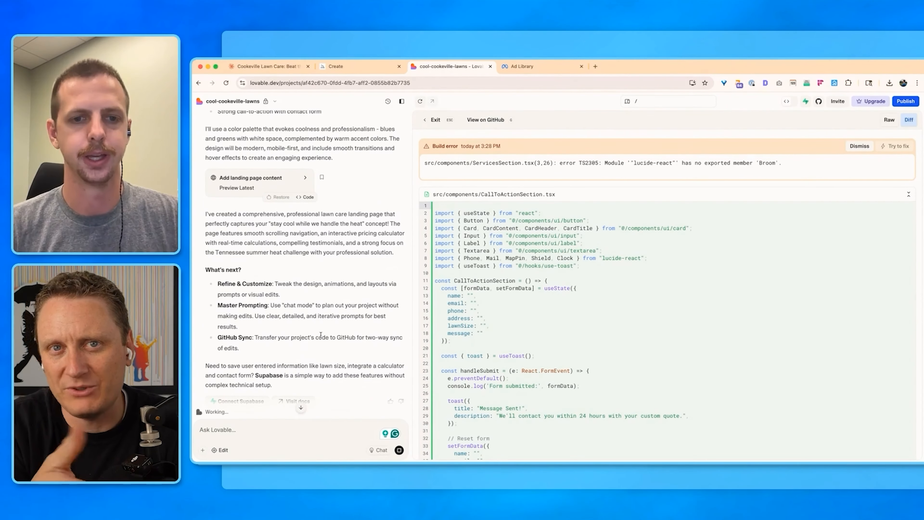
Step: Return to the Ad Library and copy the full expanded description of the second Lawn Doctor ad version
left_click(521, 67)
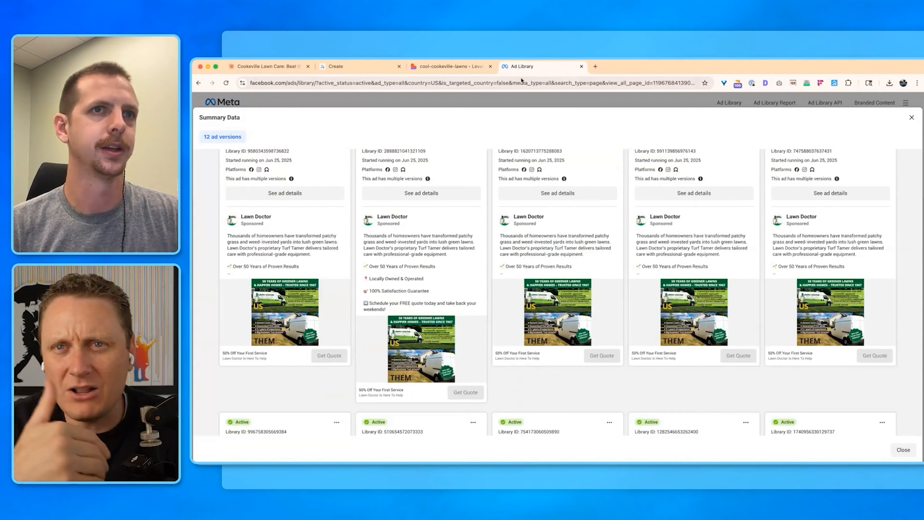
scroll(437, 260, "down", 1)
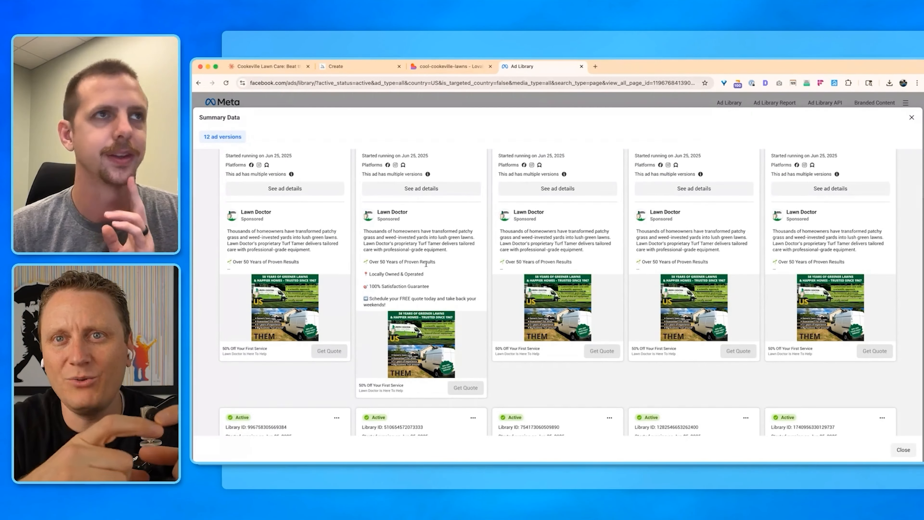
left_click_drag(386, 305, 363, 230)
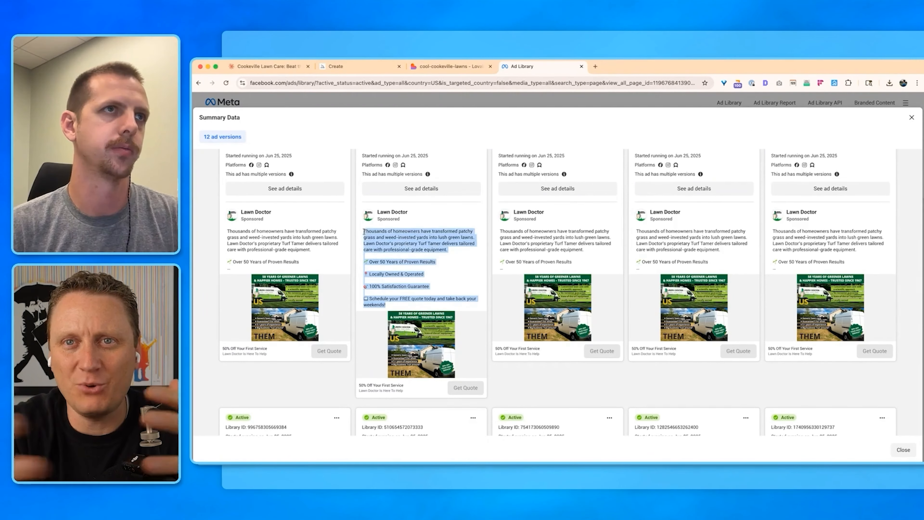
Step: In the Claude chat, write "use a description close to it." and paste the copied Lawn Doctor description below it after a blank line
left_click(268, 66)
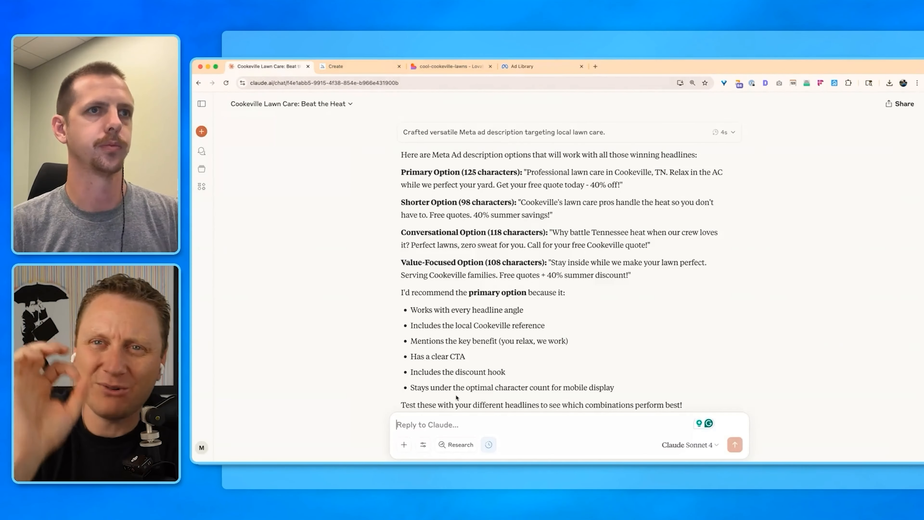
type("use ")
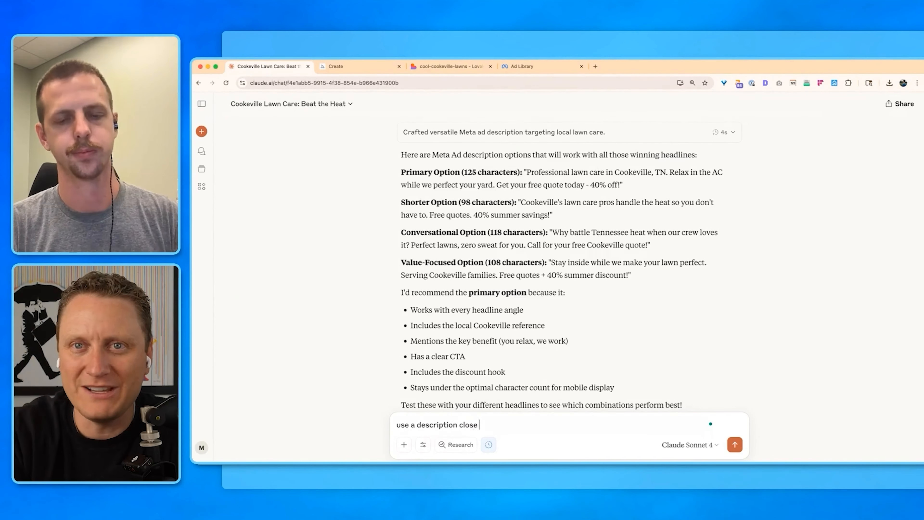
type("a description close ")
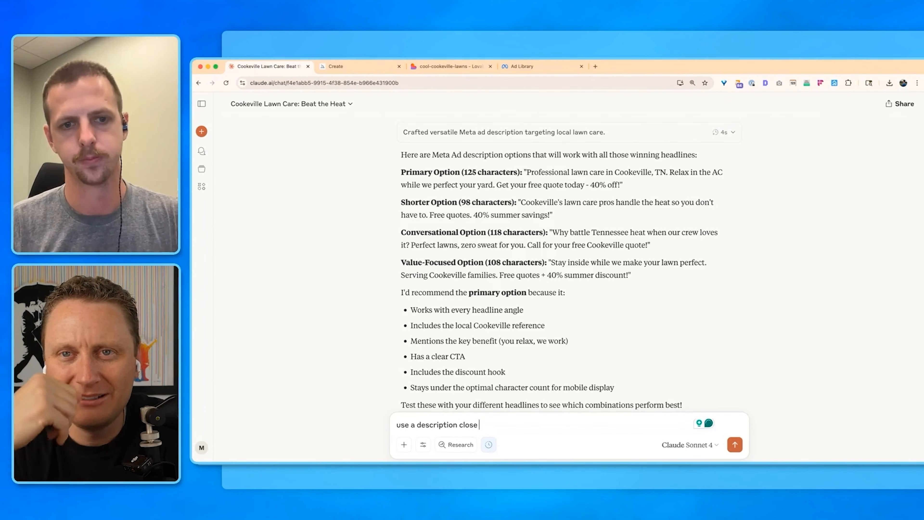
type("to it.")
key("shift+Return")
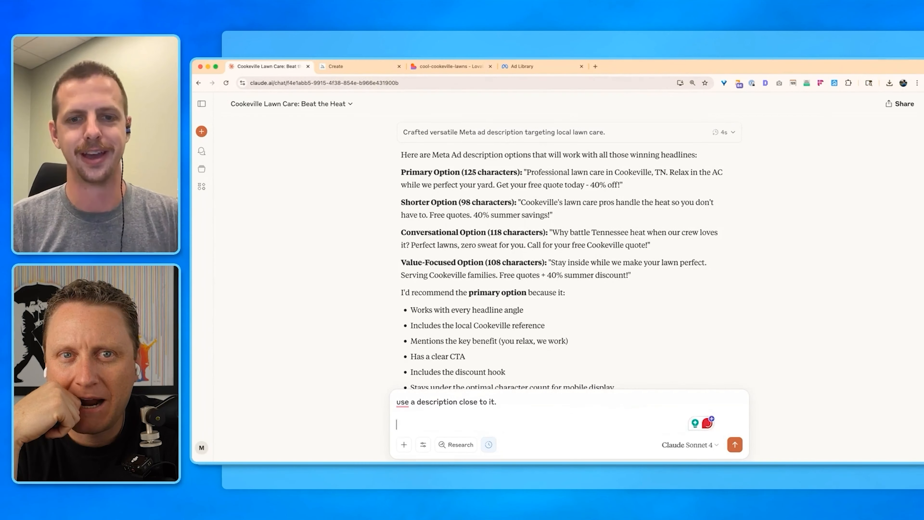
key("shift+Return")
type("Thousands of homeowners have transformed patchy grass and weed-invested yards into lush green lawns. Lawn Doctor’s proprietary Turf Tamer delivers tailored care with professional-grade equipment.🌱 Over 50 Years of Proven Results📍 Locally Owned & Operated🎯 100% Satisfaction Guarantee➡️ Schedule your FREE quote today and take back your weekends!")
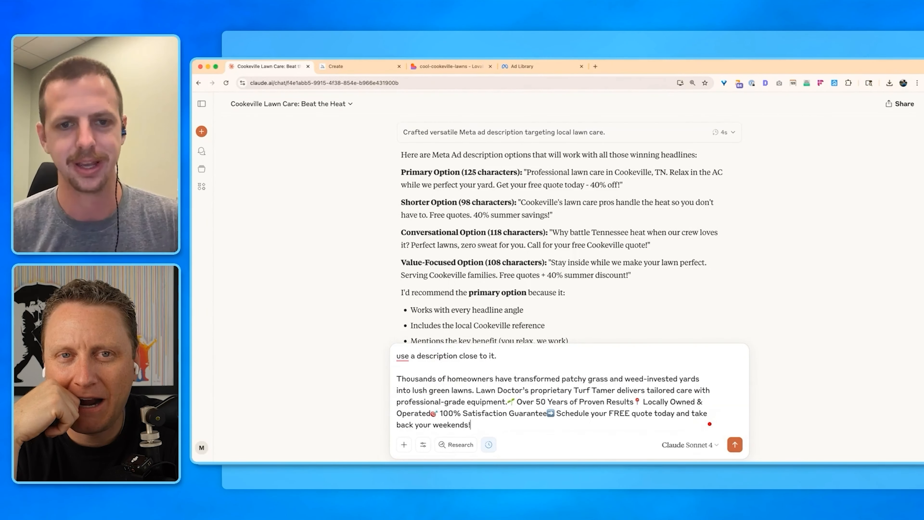
Step: Separate the pasted description's opening paragraph with a blank line, and put each emoji bullet on its own line
left_click(511, 402)
key("shift+Return")
key("shift+Return")
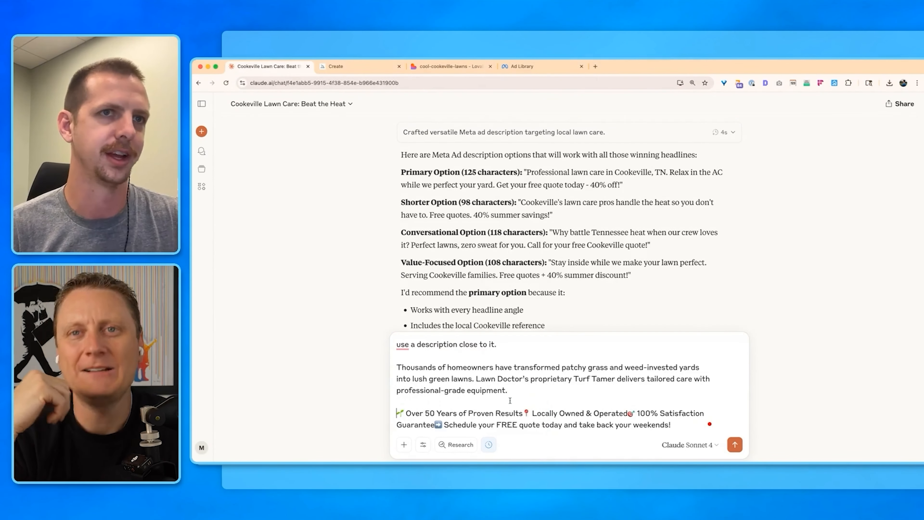
left_click(524, 413)
key("shift+Return")
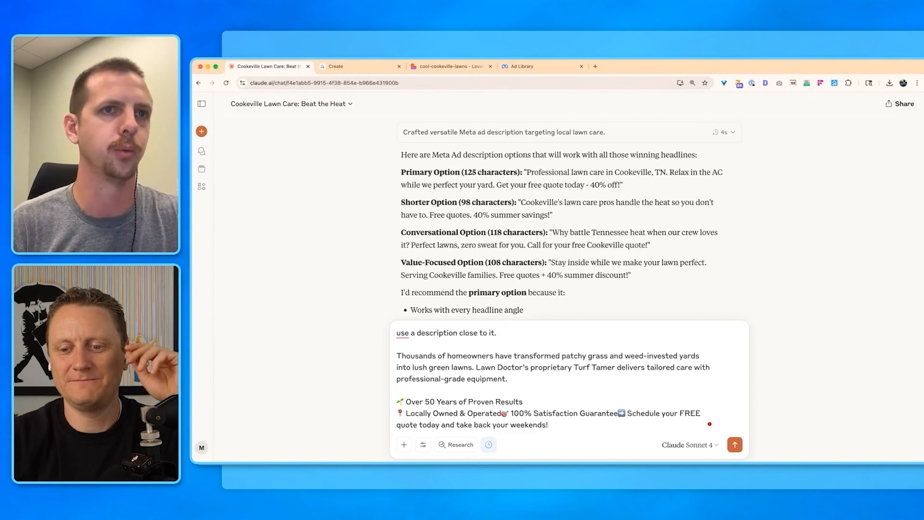
left_click(502, 413)
key("shift+Return")
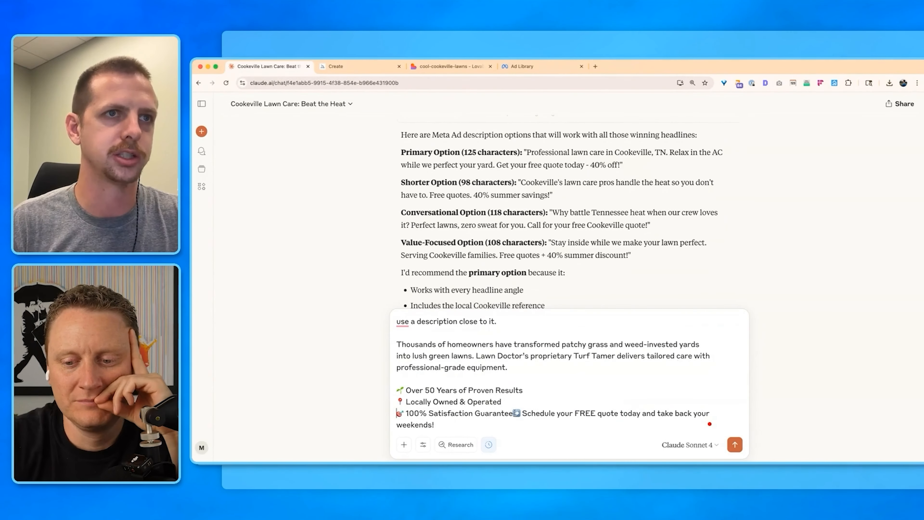
key("shift+Return")
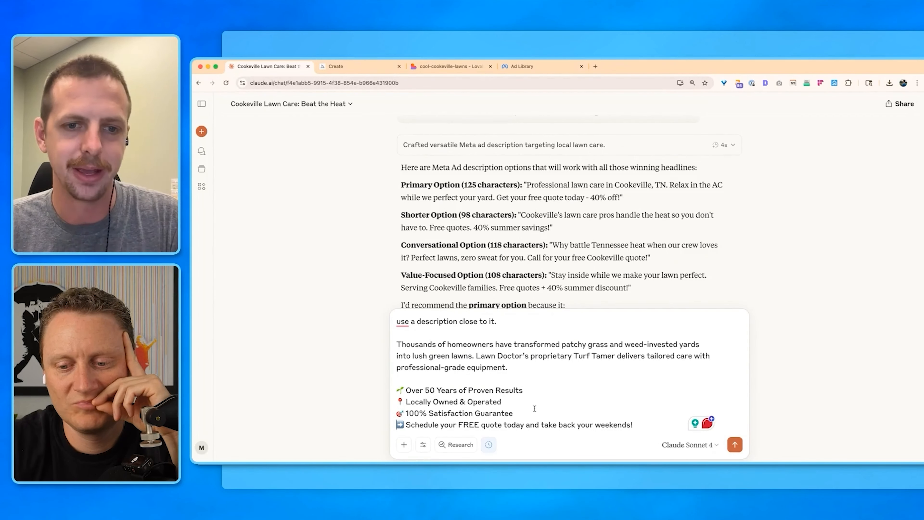
Step: Compare the pasted text with the Lawn Doctor ad in the Ad Library, and send the description request to Claude
left_click(522, 66)
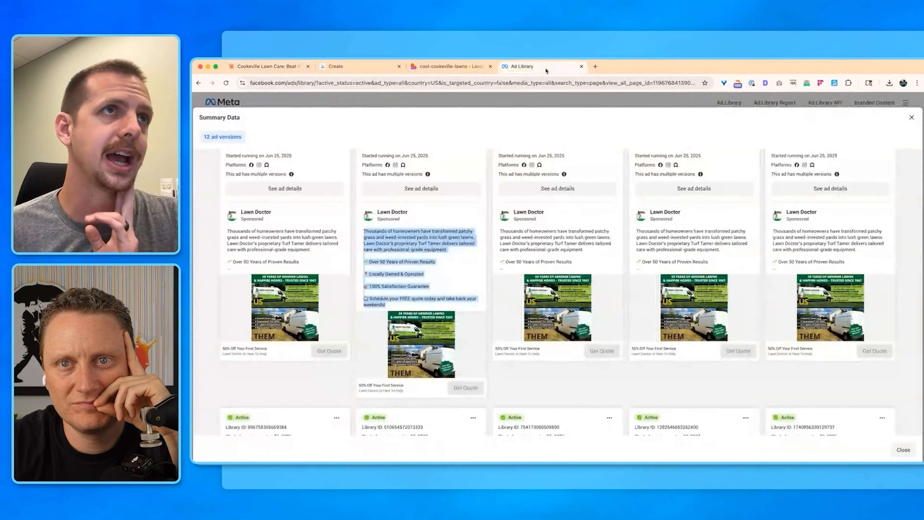
scroll(427, 266, "up", 3)
scroll(423, 263, "down", 2)
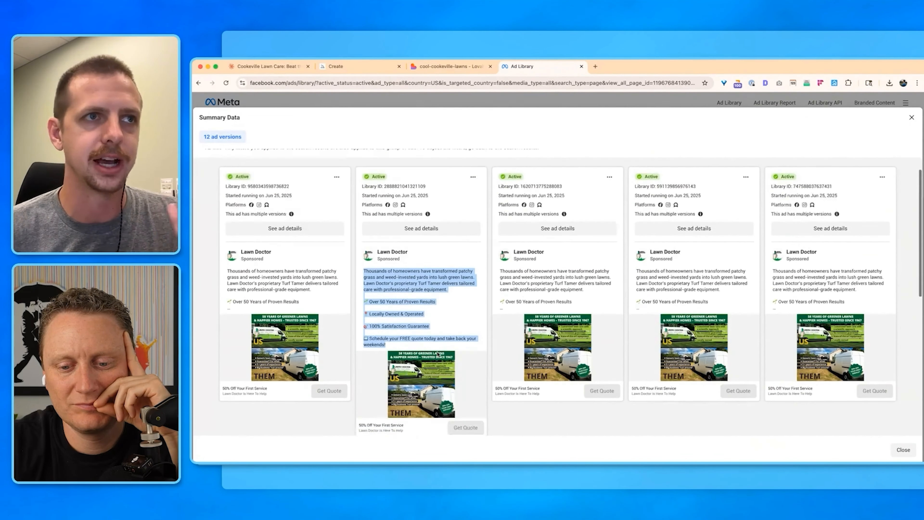
left_click(382, 282)
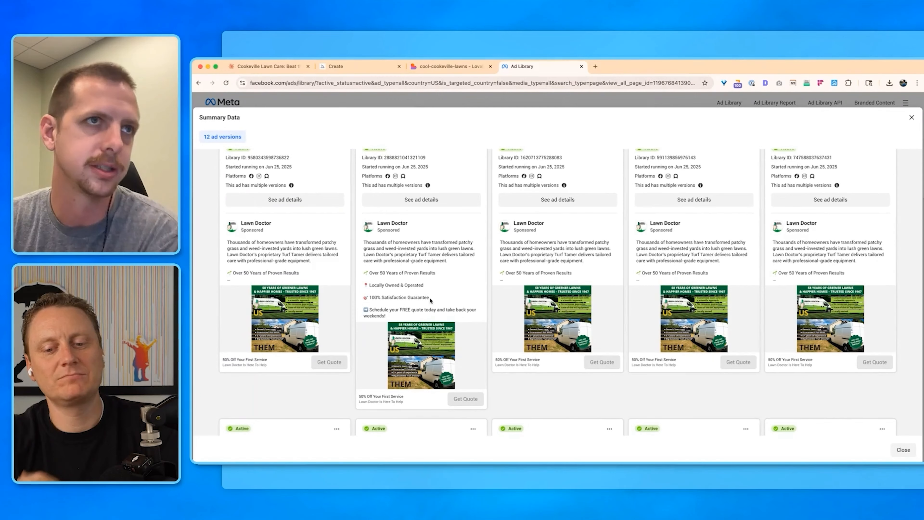
key("super+1")
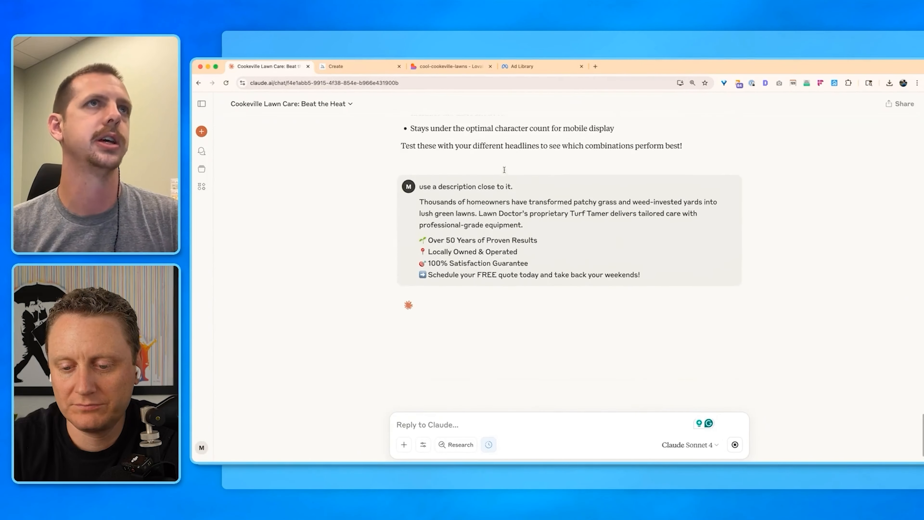
Step: Switch to the Lovable project and read through its chat to review the response to the build error fix request
key("super+3")
scroll(327, 291, "up", 10)
scroll(328, 291, "down", 15)
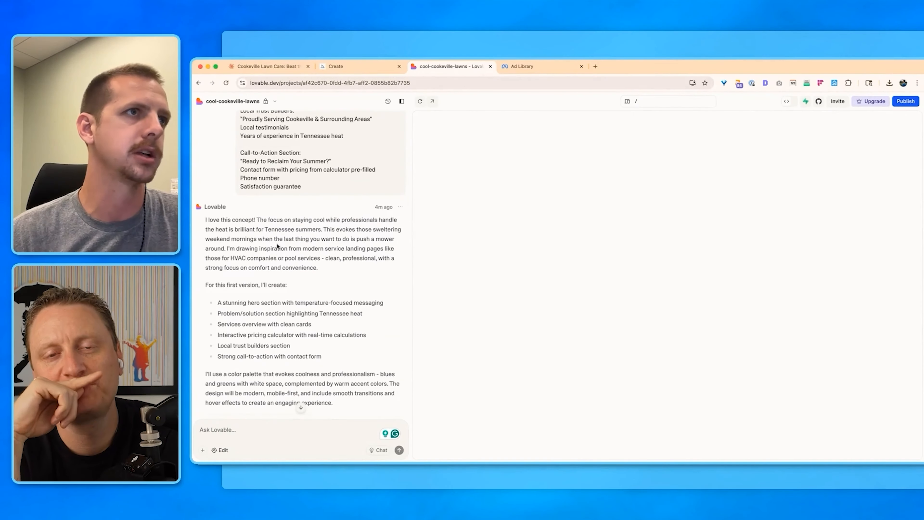
scroll(283, 276, "down", 5)
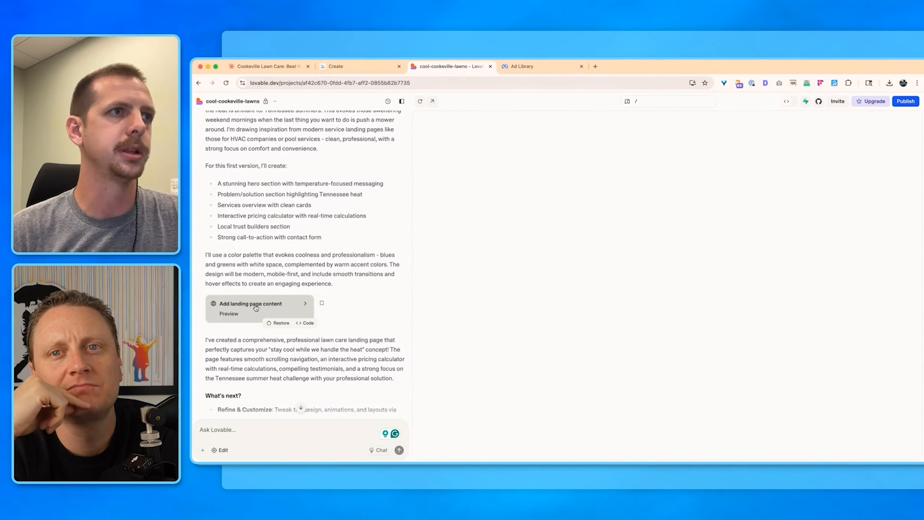
scroll(267, 291, "down", 8)
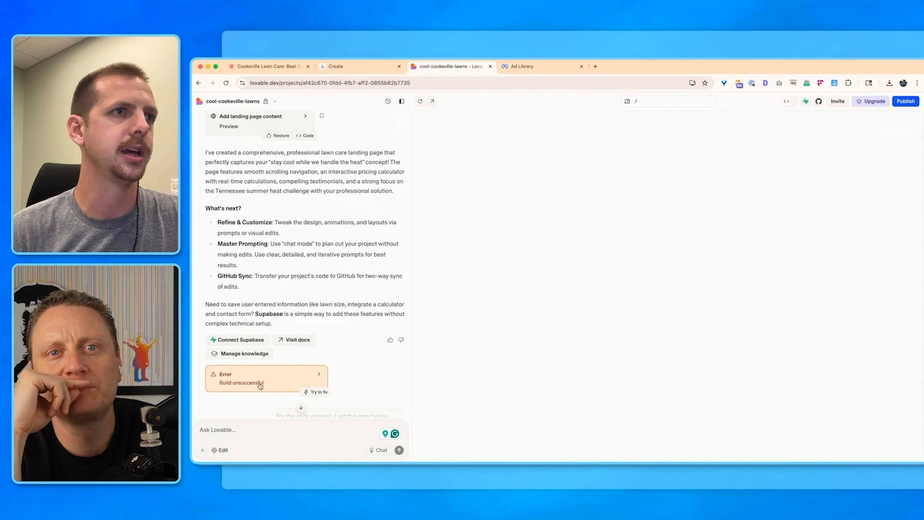
scroll(259, 382, "down", 3)
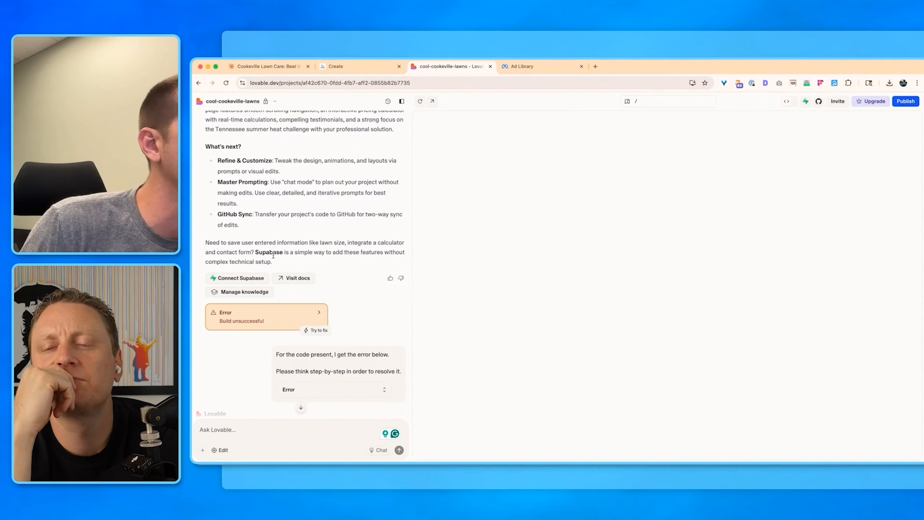
scroll(273, 256, "down", 6)
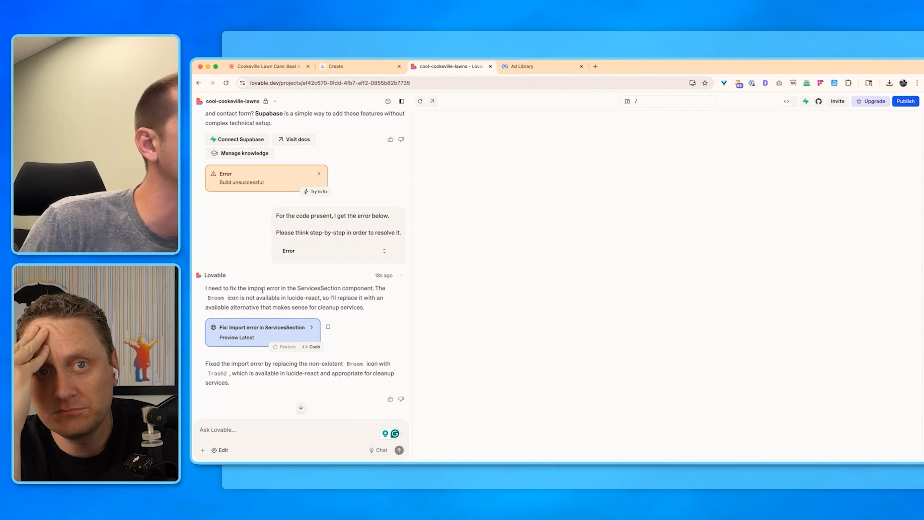
scroll(291, 328, "down", 4)
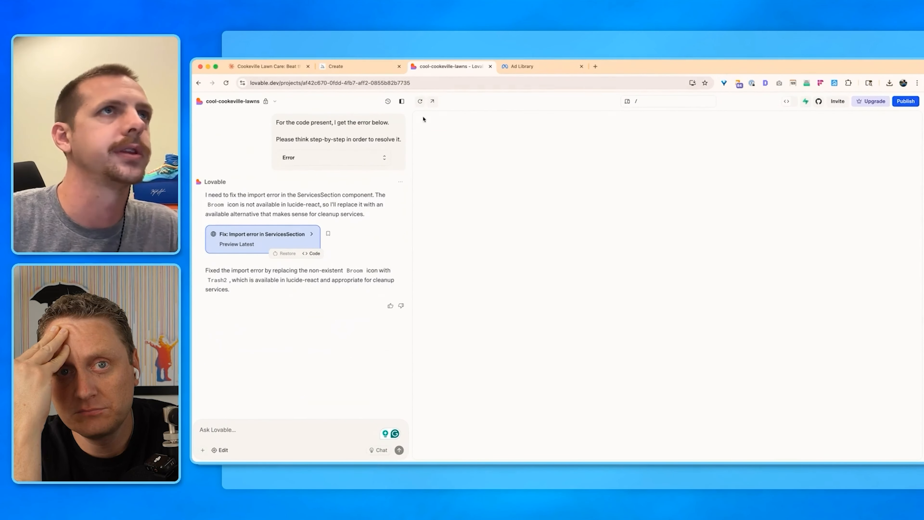
Step: Open the landing page preview in its own tab and review it from the hero section to the custom quote form
left_click(432, 101)
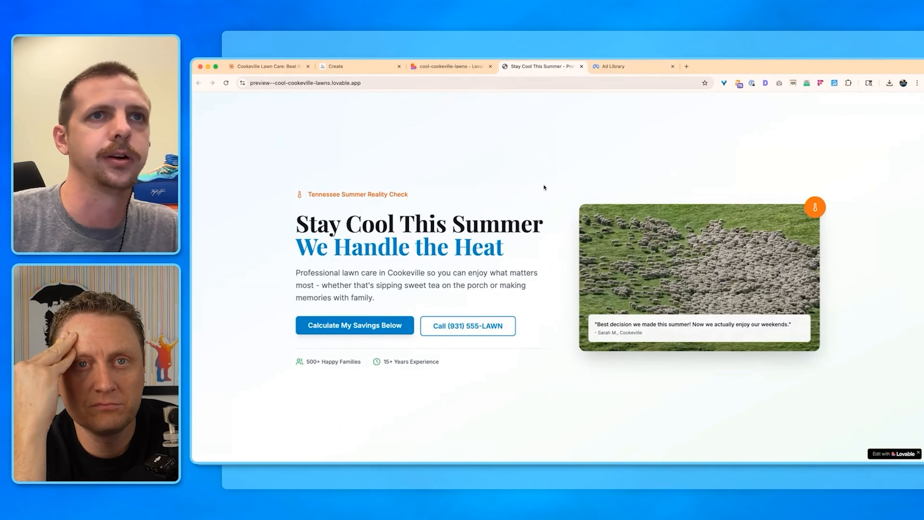
scroll(710, 284, "down", 10)
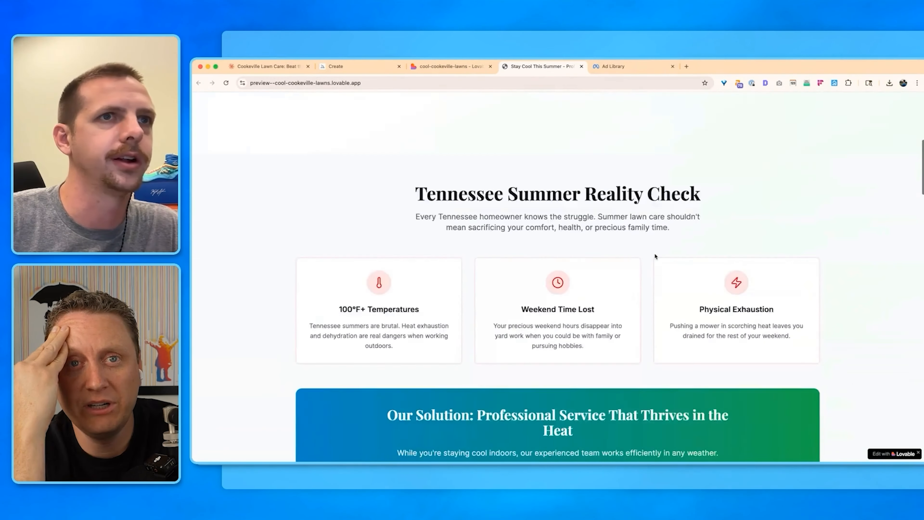
scroll(655, 254, "down", 10)
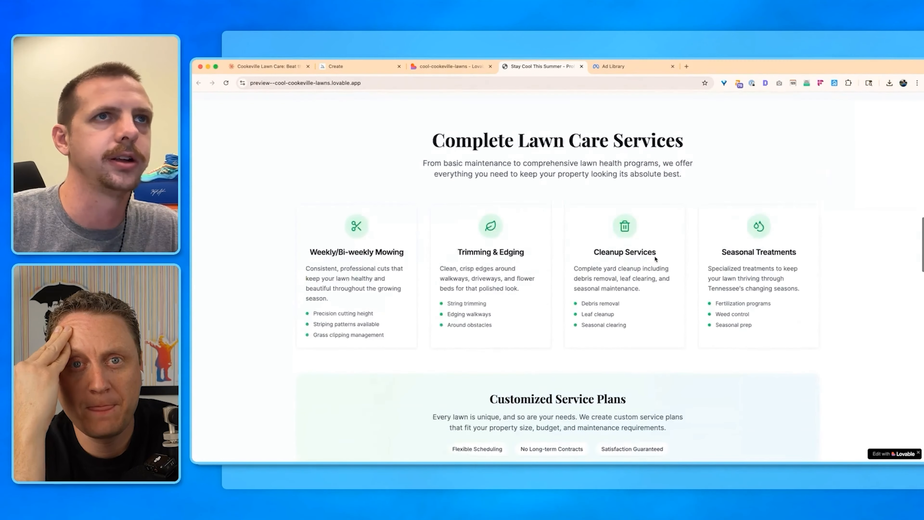
scroll(655, 256, "down", 10)
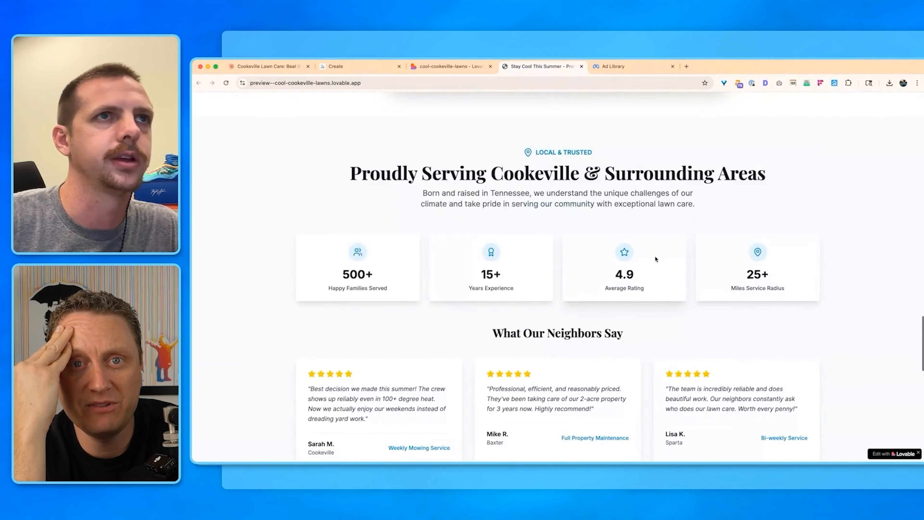
scroll(655, 256, "down", 8)
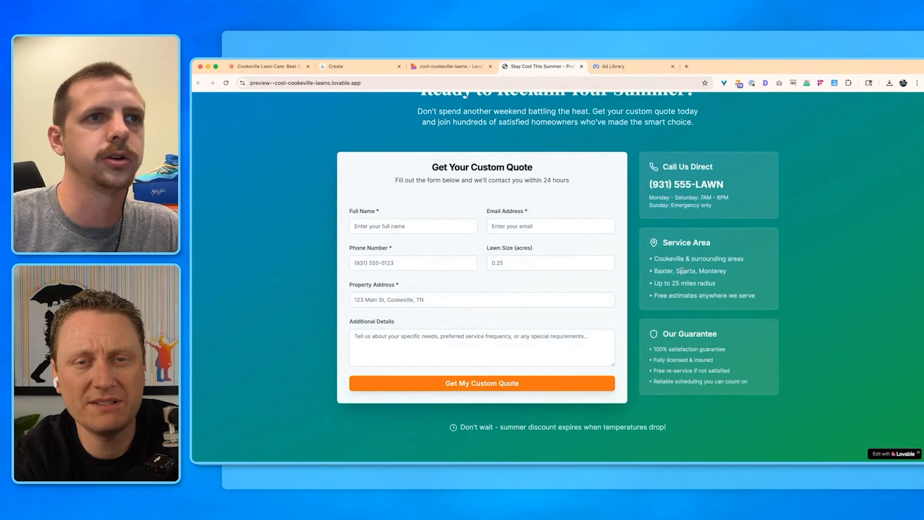
scroll(681, 271, "up", 20)
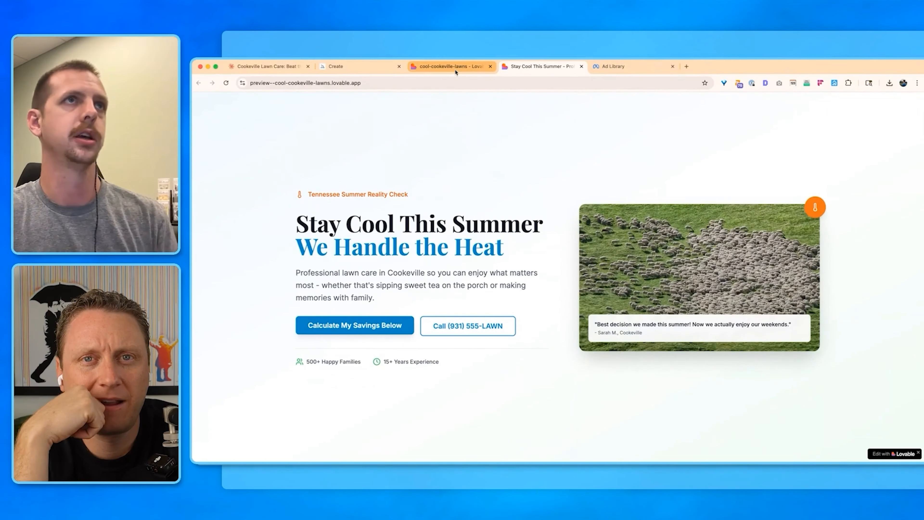
Step: Check Claude's reply with the adapted Meta ad description, and return to the landing page preview
left_click(271, 66)
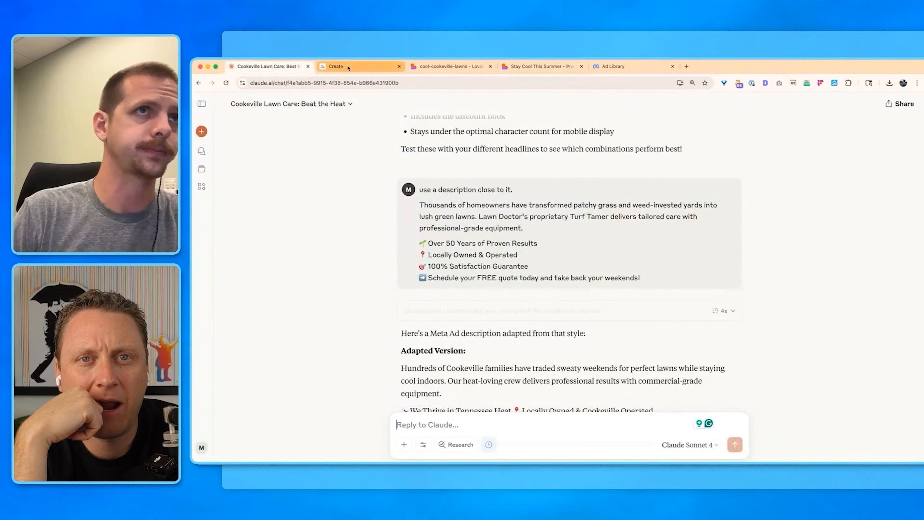
left_click(348, 67)
left_click(549, 67)
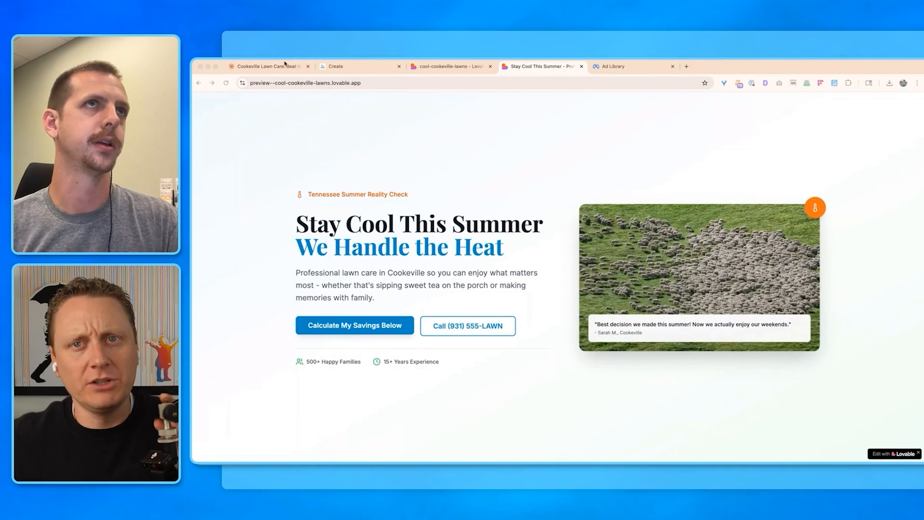
Step: In the Lovable project, send the request "add this image as hero secton image" with the photo of The Crawlspace Kings van attached
left_click(457, 67)
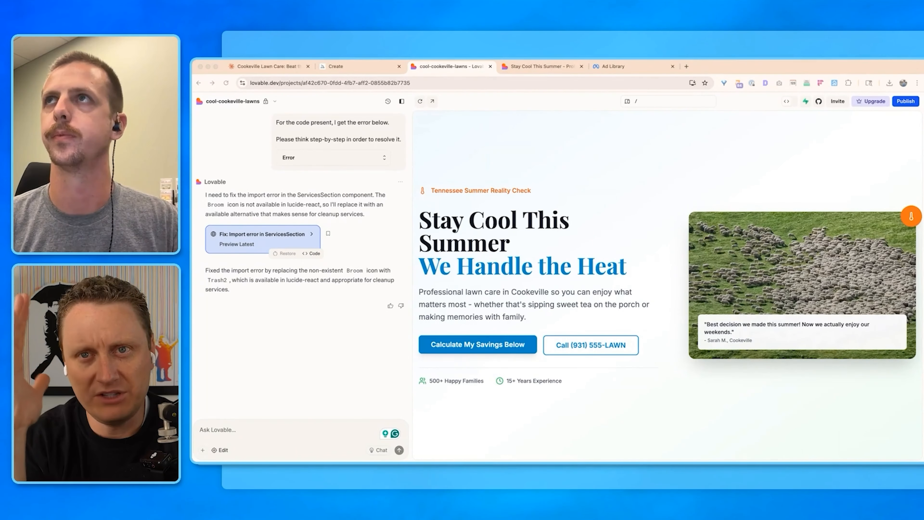
left_click(269, 433)
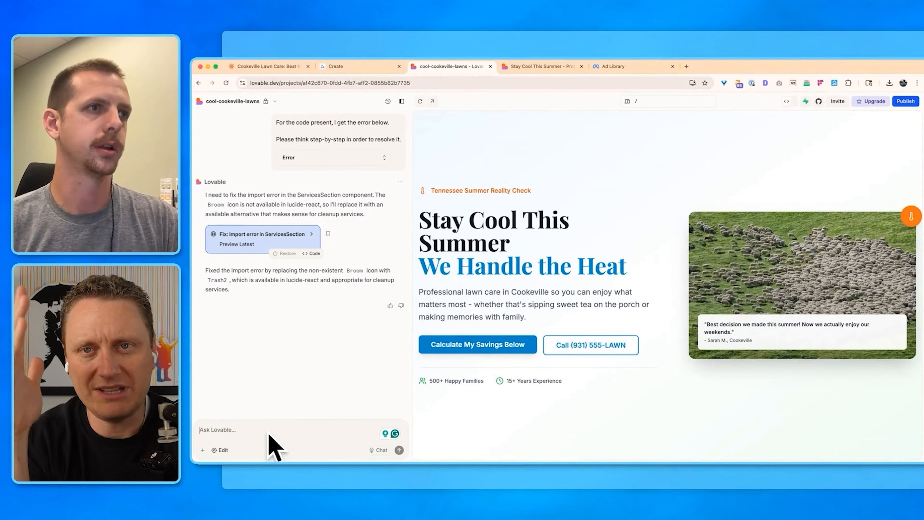
type("add this")
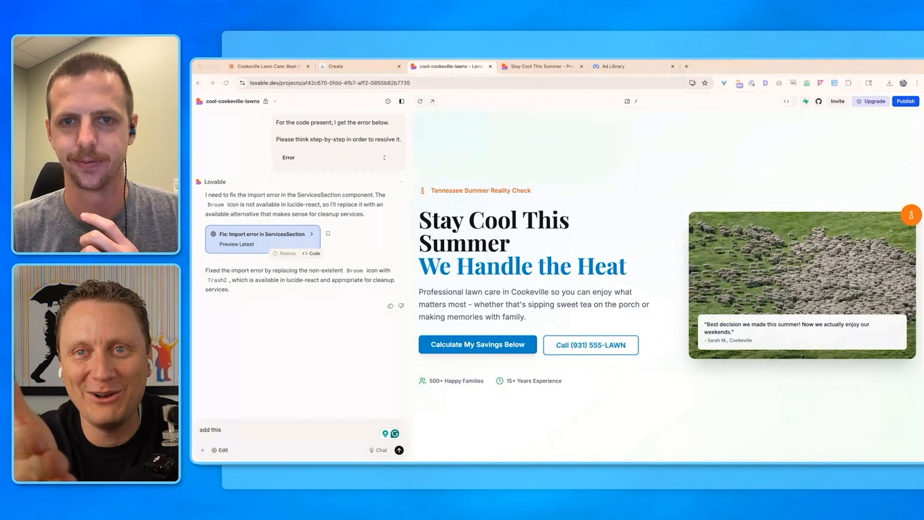
type("image as hero sectyi")
type("mage")
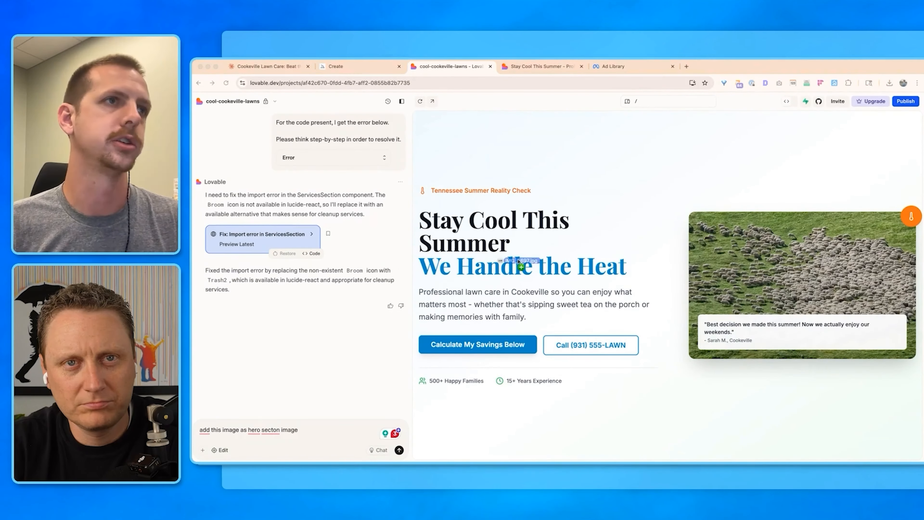
left_click_drag(519, 259, 307, 297)
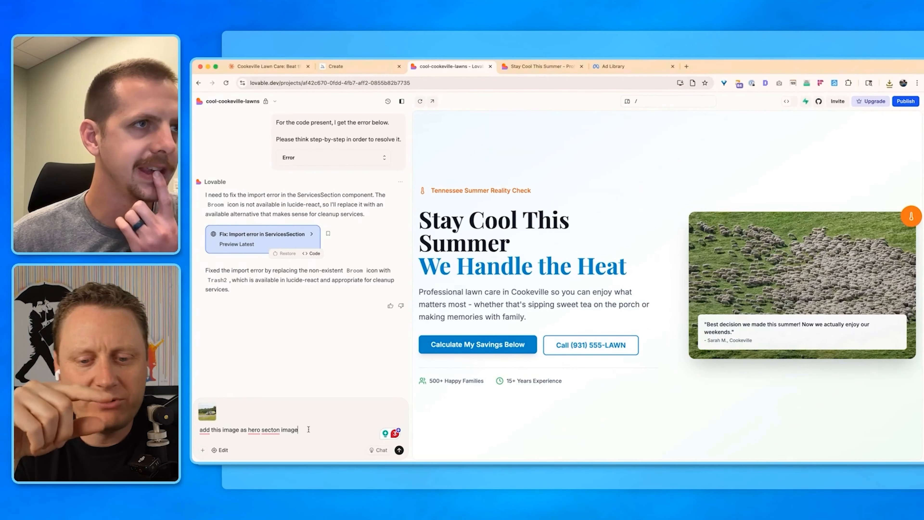
left_click(389, 451)
left_click(399, 450)
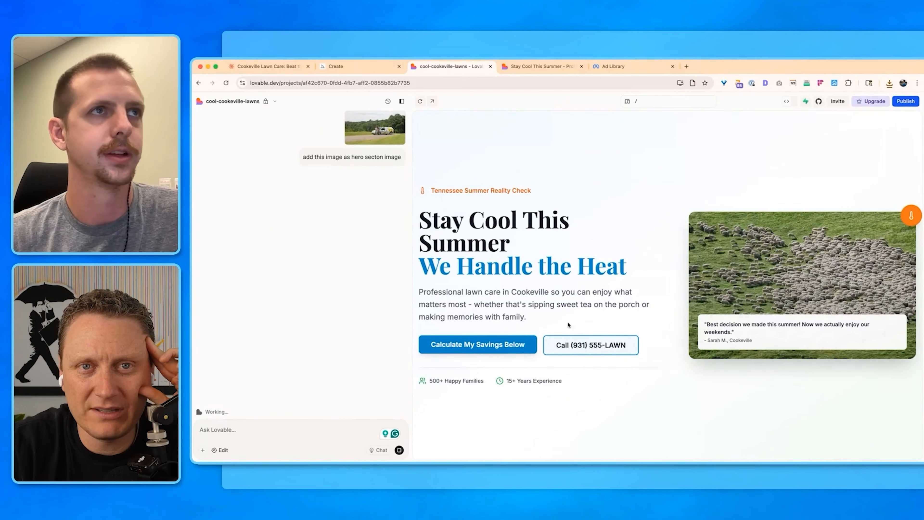
Step: View the attached van photo enlarged from the chat, and close it again
scroll(530, 301, "down", 1)
scroll(365, 210, "up", 2)
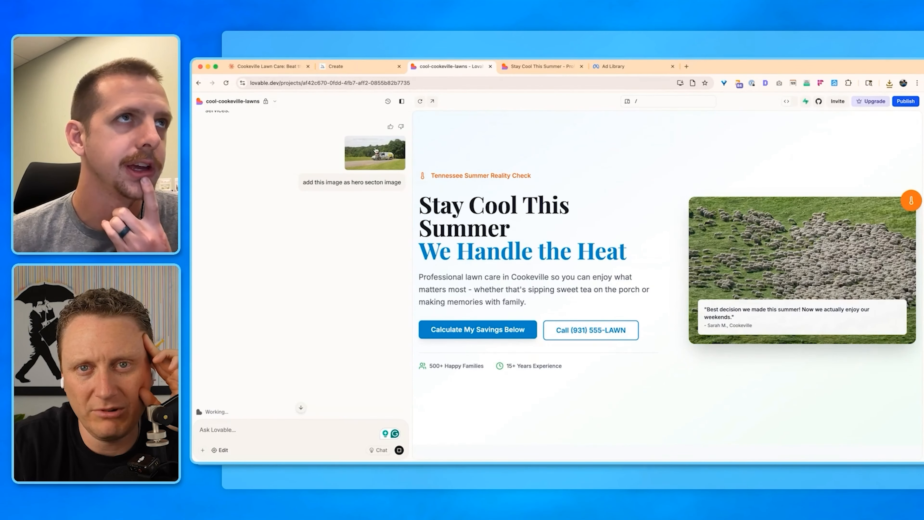
left_click(379, 160)
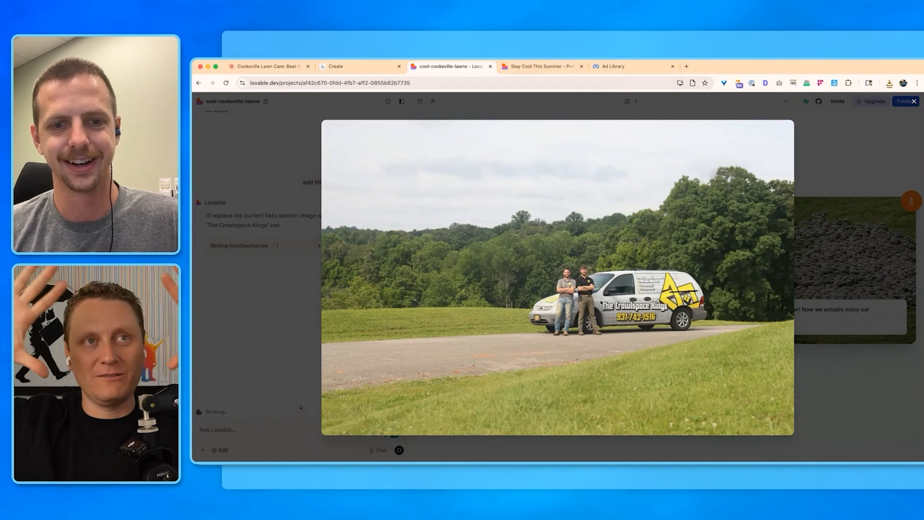
key("Escape")
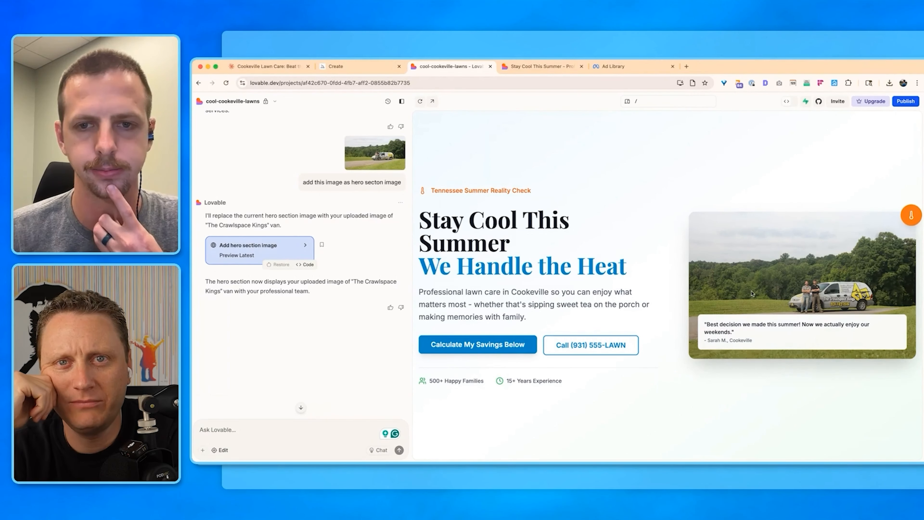
Step: Hide the chat and examine the updated hero section with the new van photo at full width
left_click(402, 102)
scroll(464, 262, "down", 5)
scroll(464, 262, "up", 5)
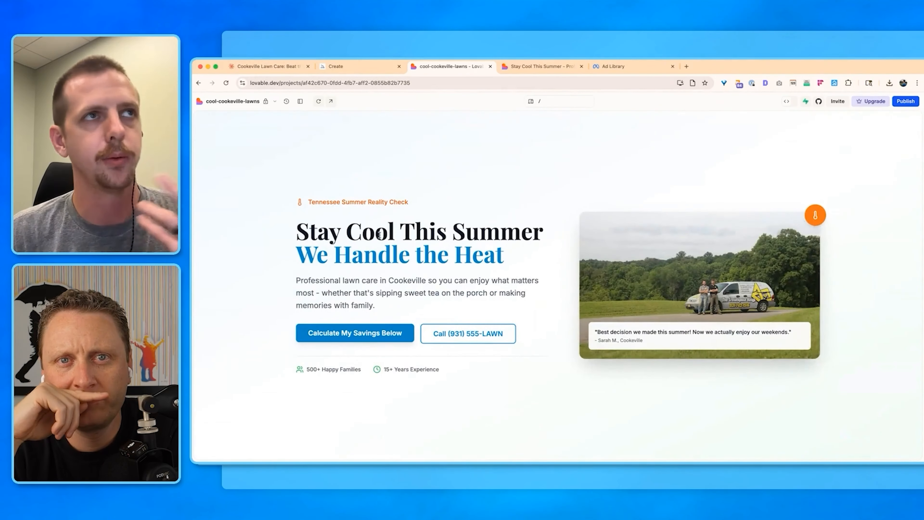
scroll(342, 206, "down", 1)
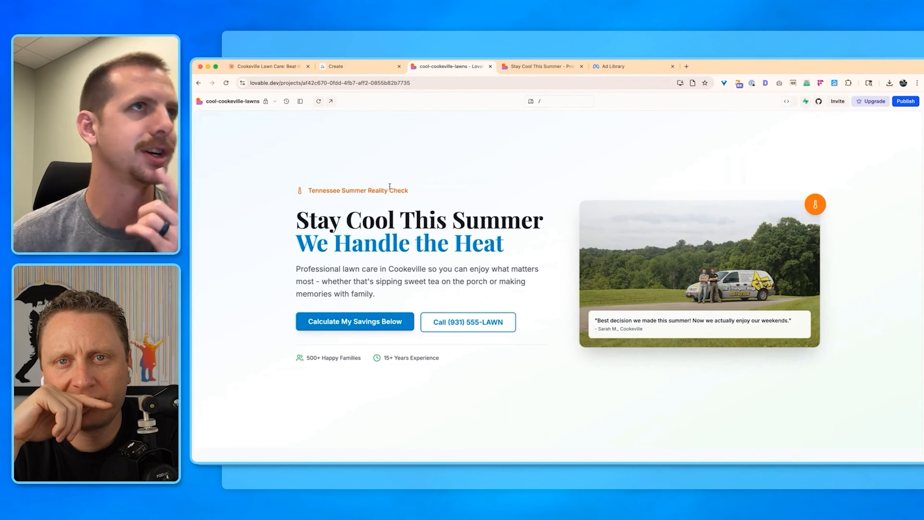
scroll(379, 190, "up", 1)
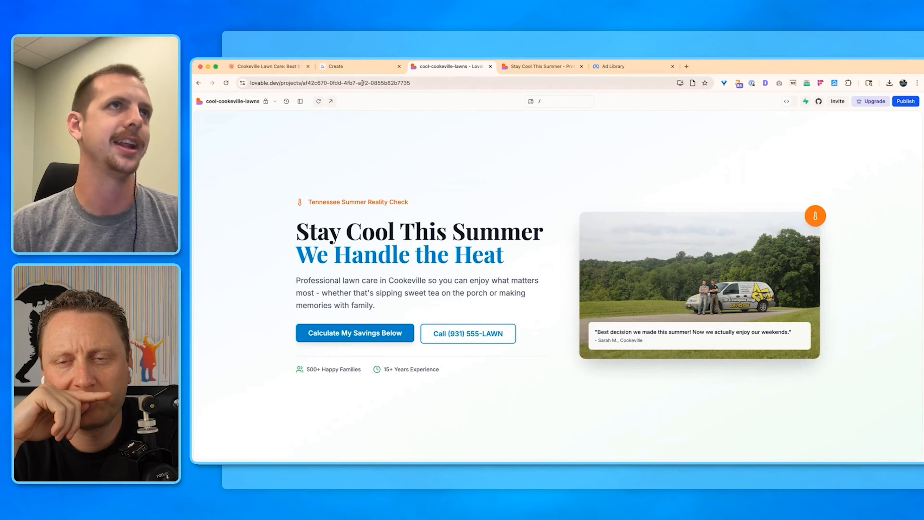
Step: Bring the chat back and ask Lovable to add a live heat temperature thermostat tracker with forecast to the hero section
left_click(300, 101)
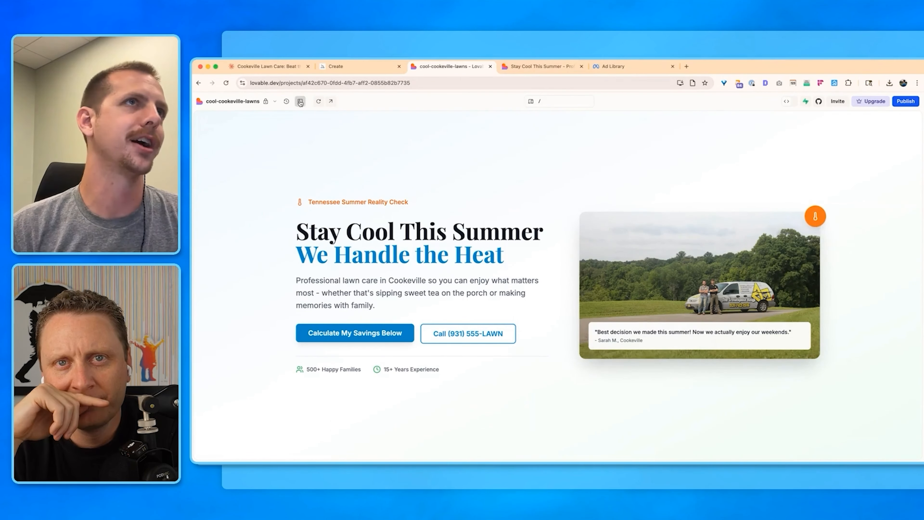
left_click(288, 427)
type("can we add a")
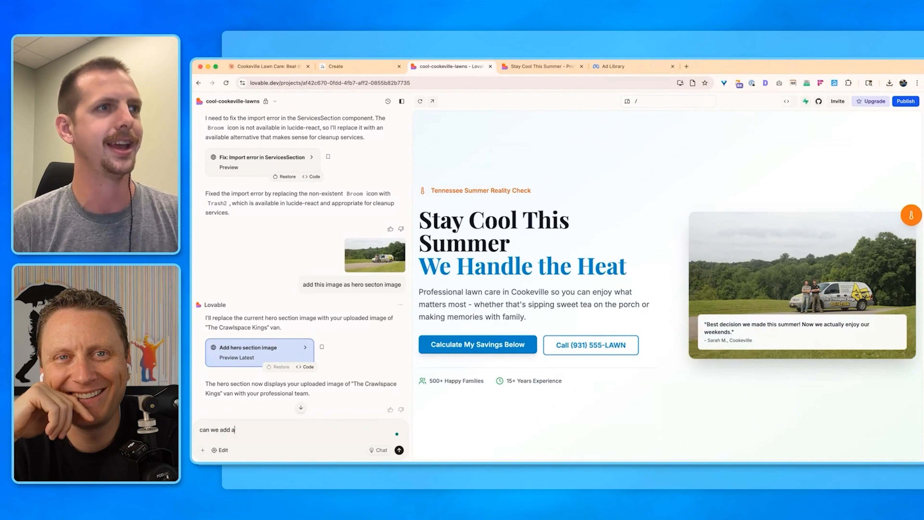
type(" live heat ")
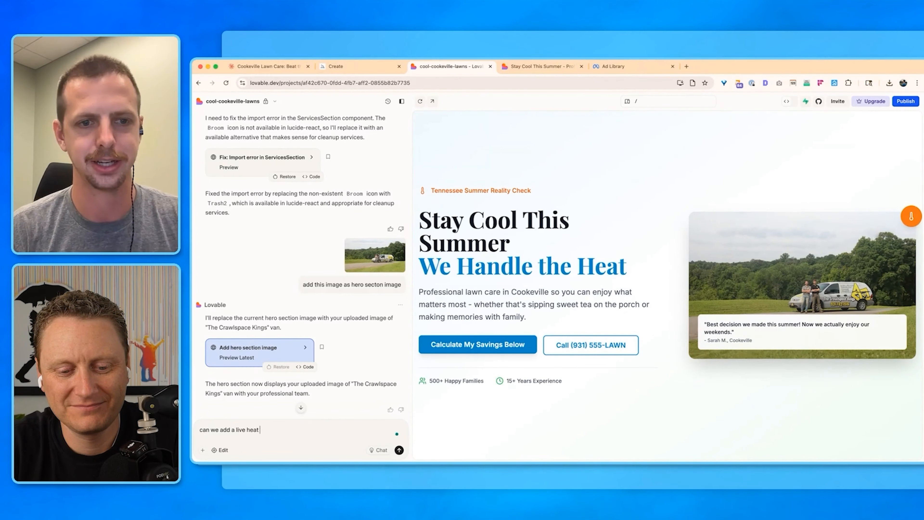
type("tempat")
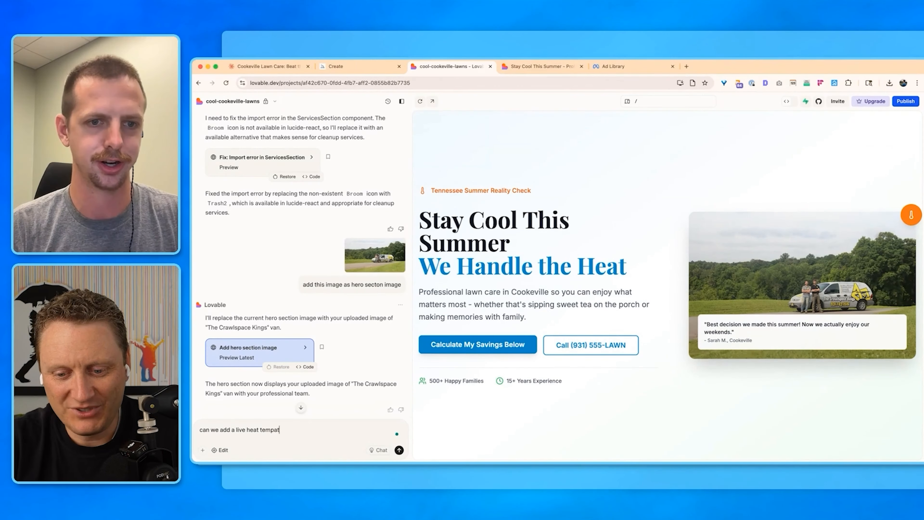
type("ure to the hero section")
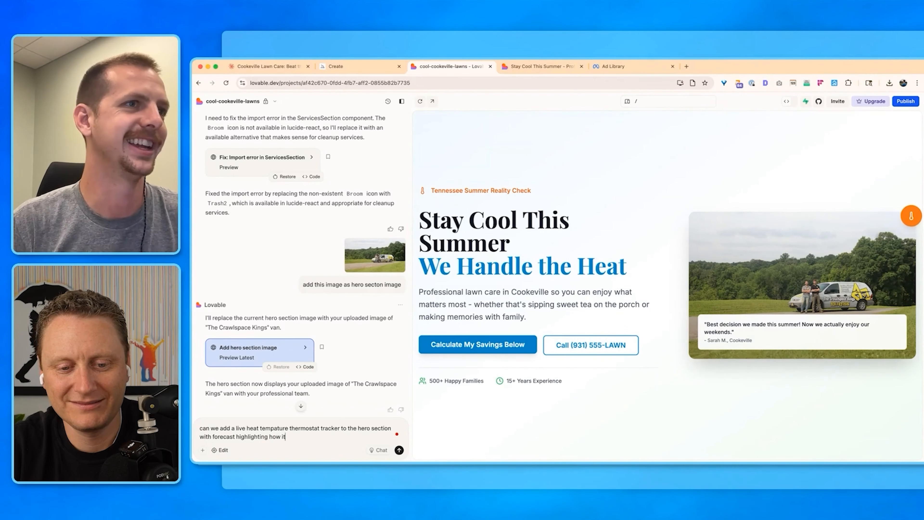
key("Return")
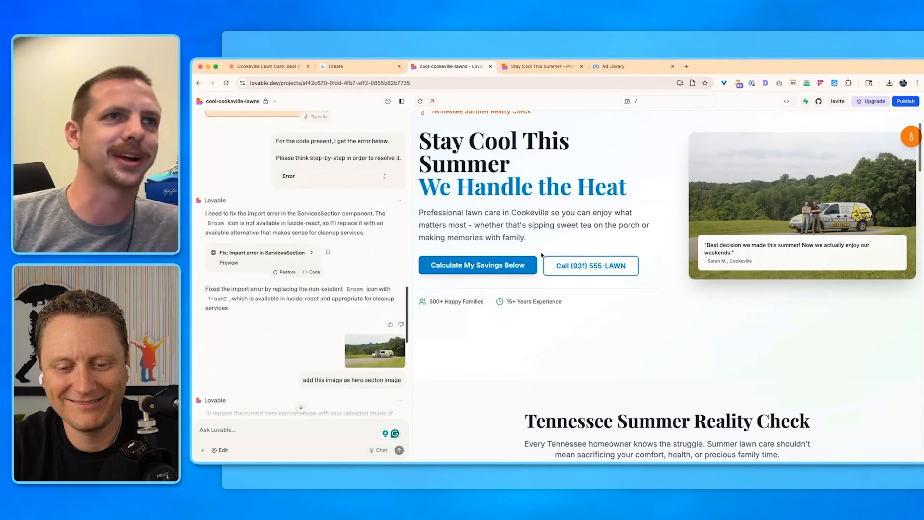
Step: Hide the chat and read the hero section's copy, including its intro paragraph and years-of-experience line
left_click(402, 102)
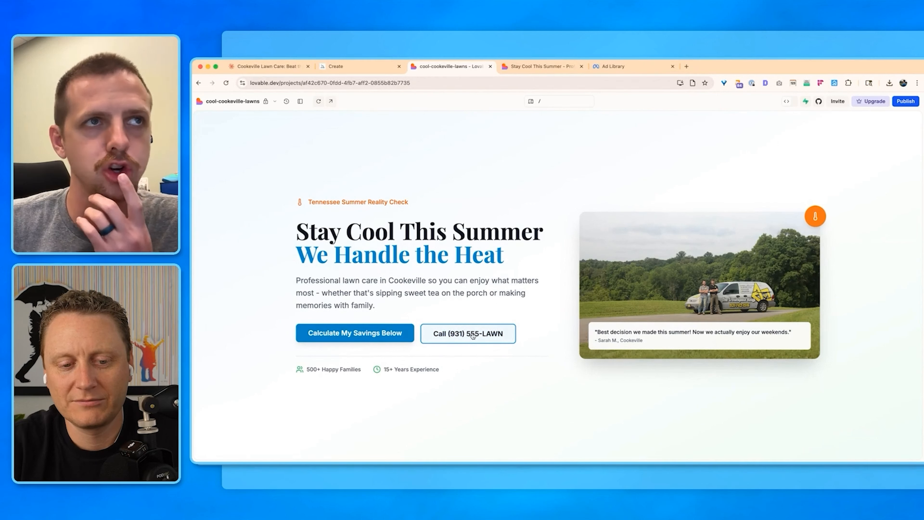
scroll(476, 333, "down", 1)
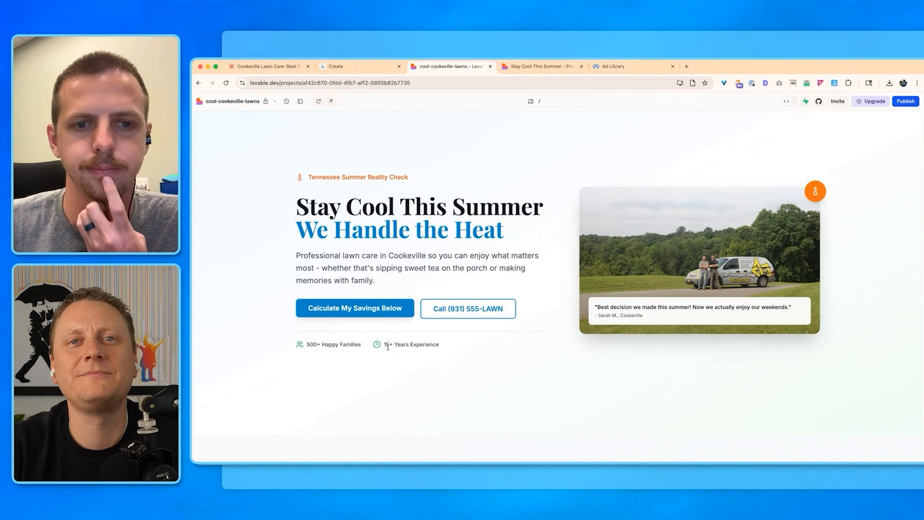
left_click_drag(384, 344, 437, 344)
left_click(436, 345)
left_click_drag(358, 256, 444, 257)
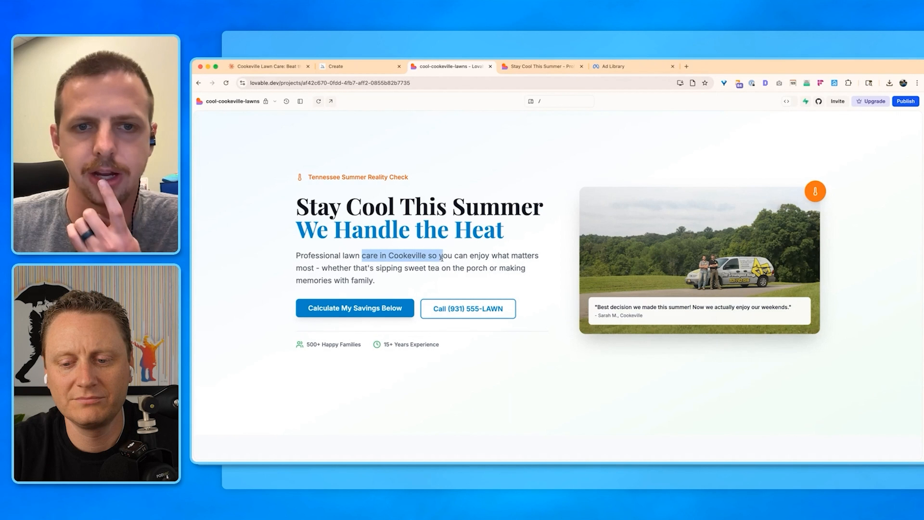
left_click(469, 262)
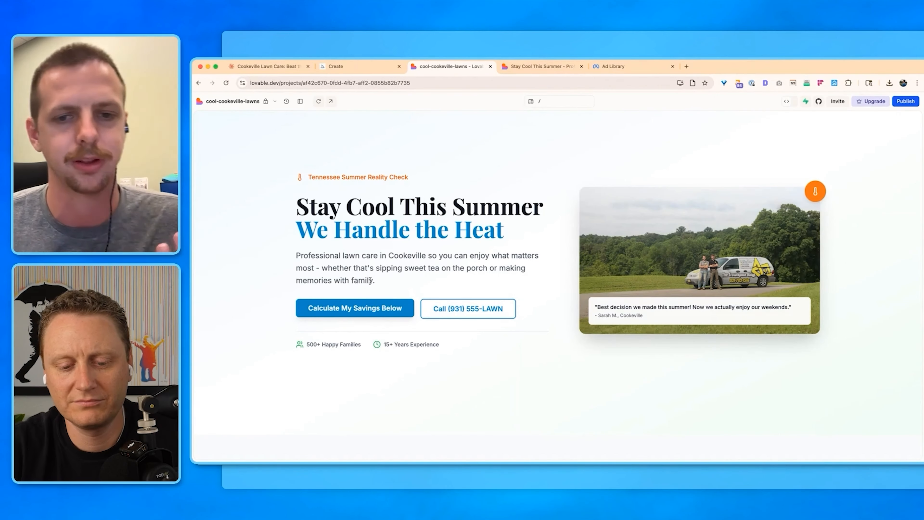
scroll(361, 275, "down", 1)
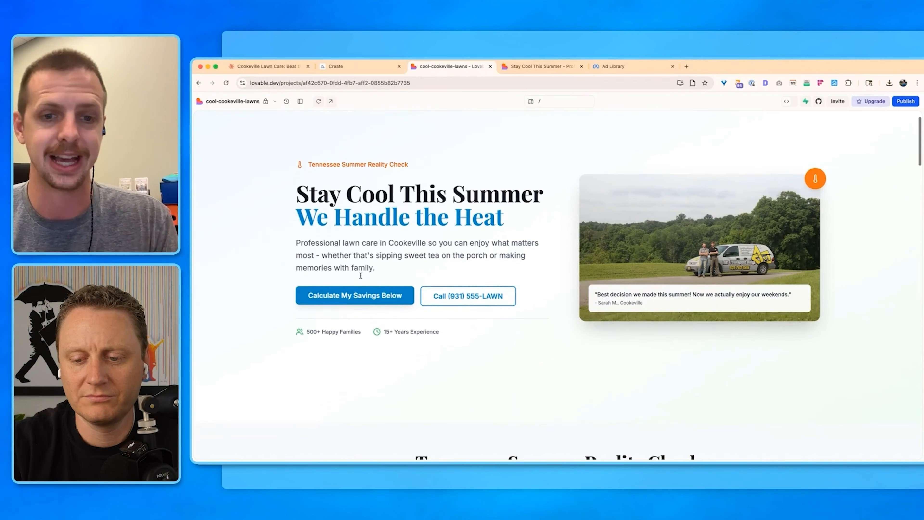
scroll(360, 276, "down", 1)
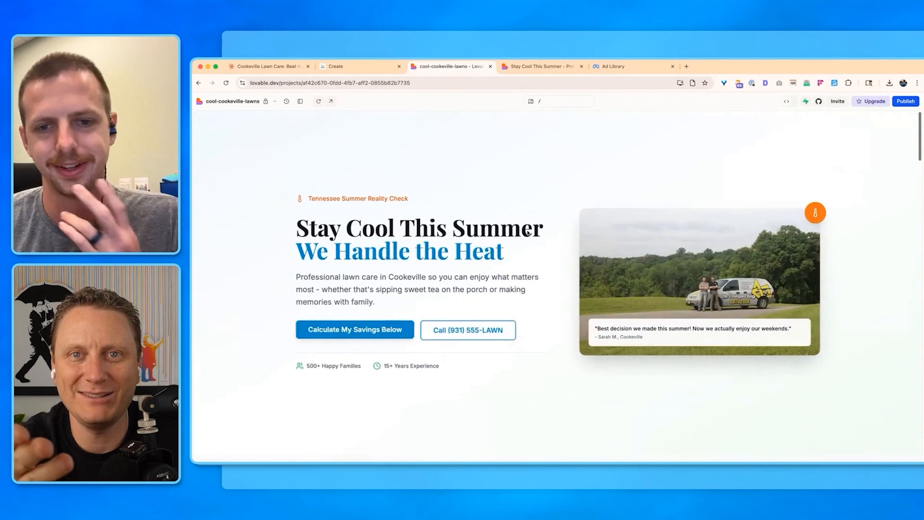
Step: Read through the Tennessee Summer Reality Check cards and the Our Solution section, highlighting the Weather Experts card's text
scroll(528, 233, "down", 10)
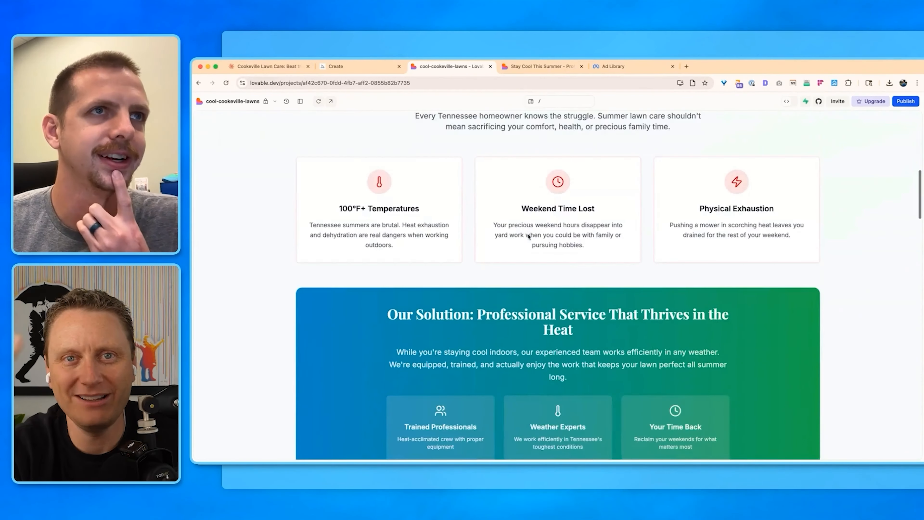
scroll(529, 236, "down", 4)
scroll(632, 189, "up", 1)
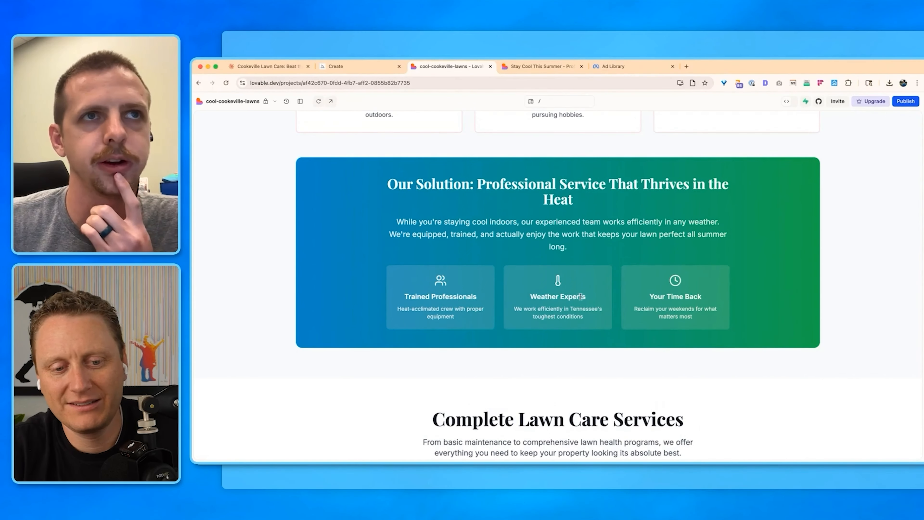
left_click_drag(530, 297, 605, 323)
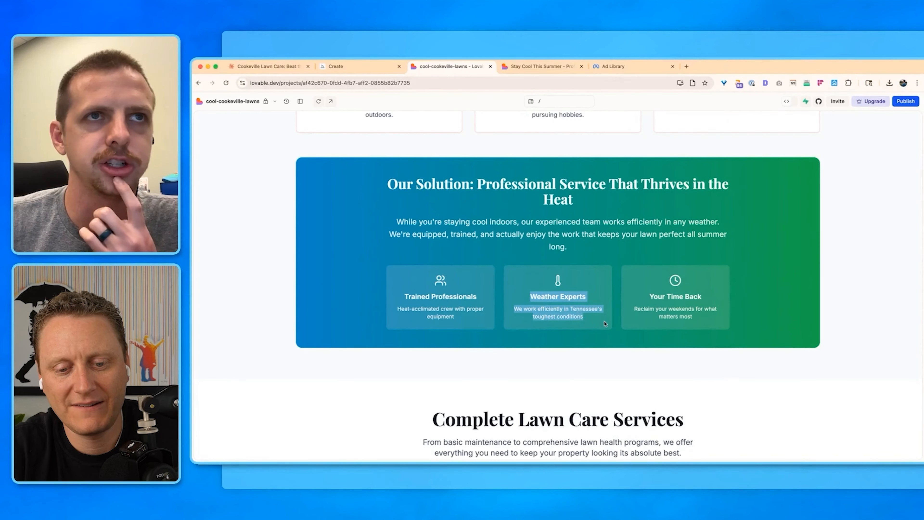
Step: Highlight the Weather Experts card's text again and continue on to the Complete Lawn Care Services section
left_click(604, 323)
left_click_drag(531, 296, 605, 323)
left_click(569, 311)
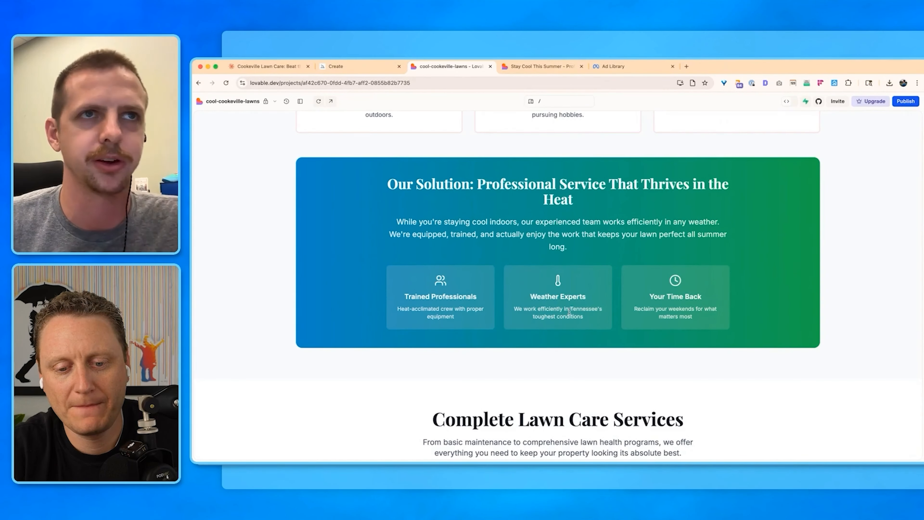
scroll(580, 305, "down", 6)
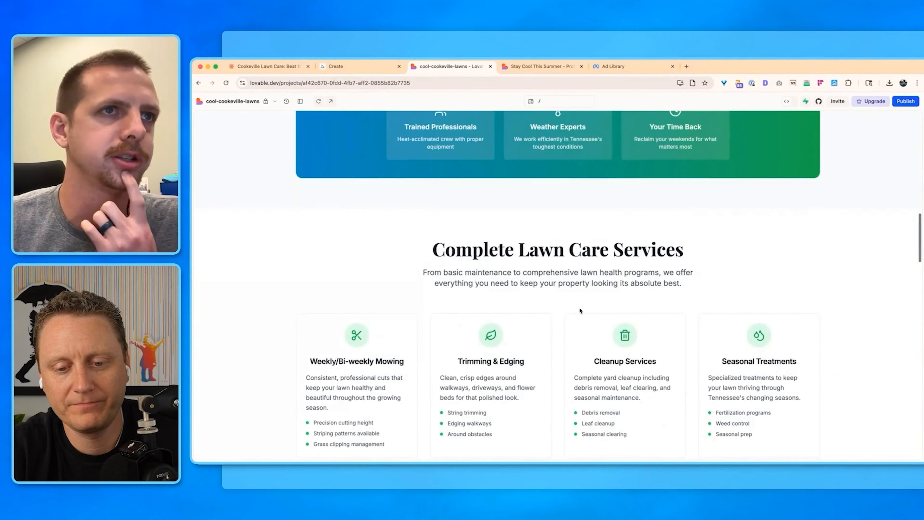
Step: Test the Summer Pricing Calculator with a lawn size of 0.04 and then 1 square acre
scroll(522, 199, "down", 10)
left_click(473, 351)
type("0.04")
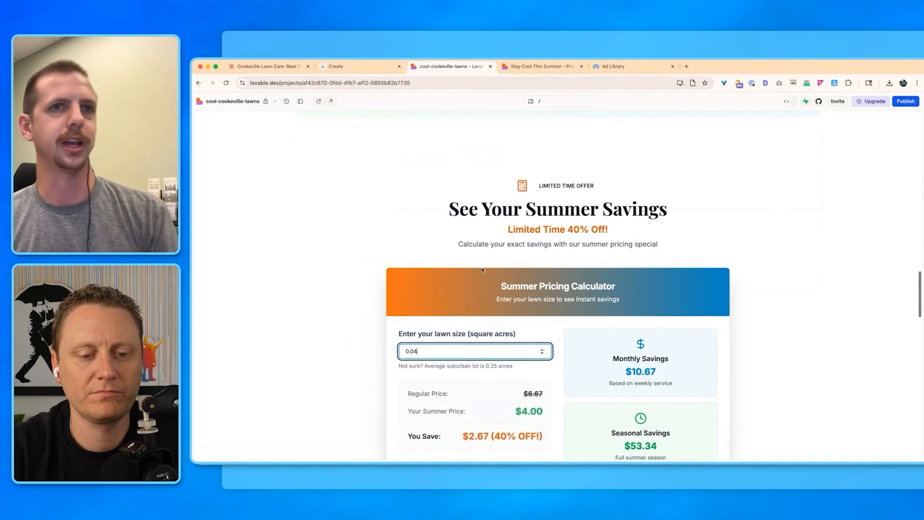
scroll(479, 270, "down", 3)
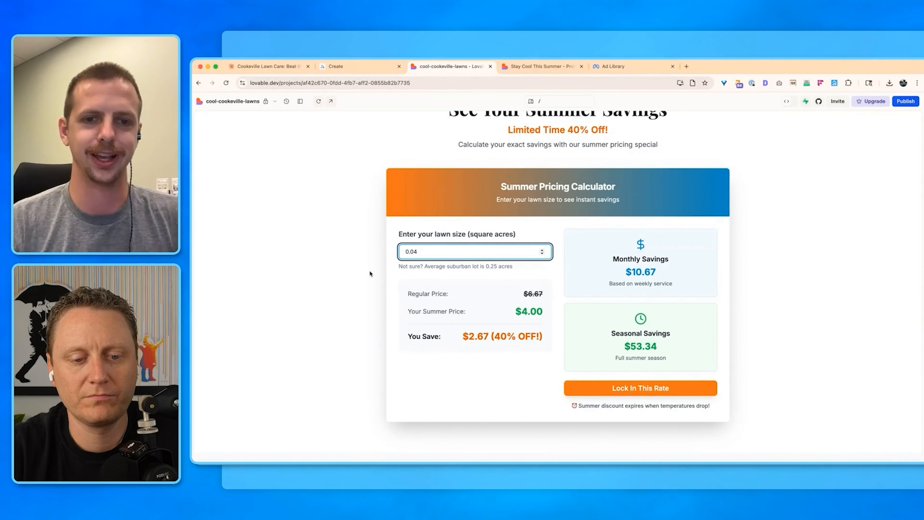
key("BackSpace")
key("BackSpace")
key("BackSpace")
key("BackSpace")
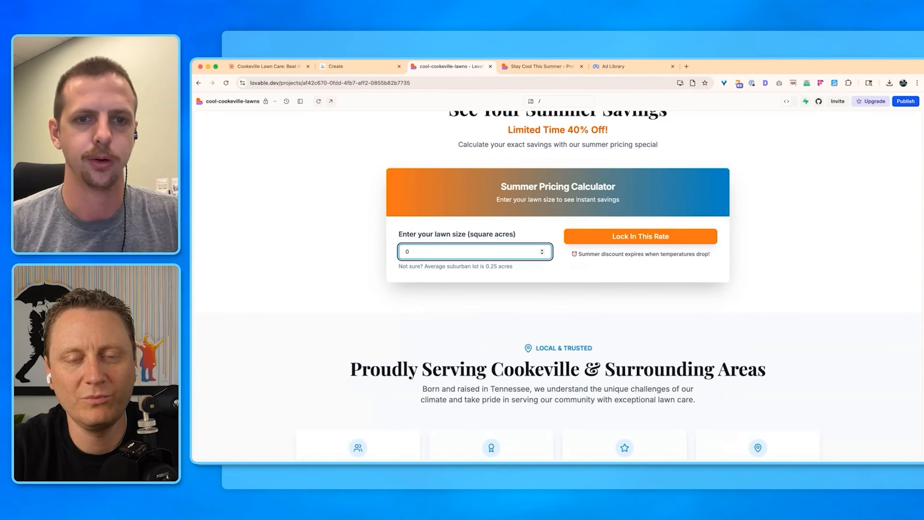
type("1")
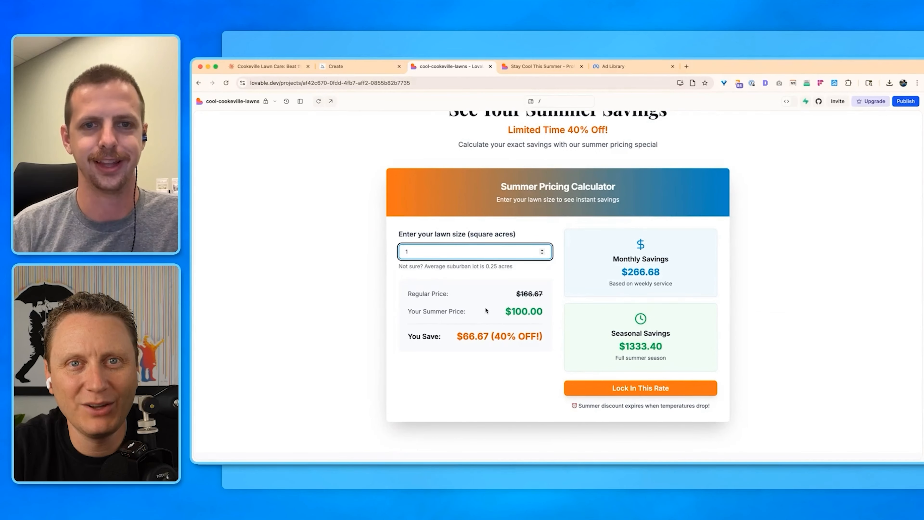
Step: Examine the calculator's seasonal savings, regular price, summer price and You Save amounts by highlighting each one
left_click_drag(622, 350, 665, 350)
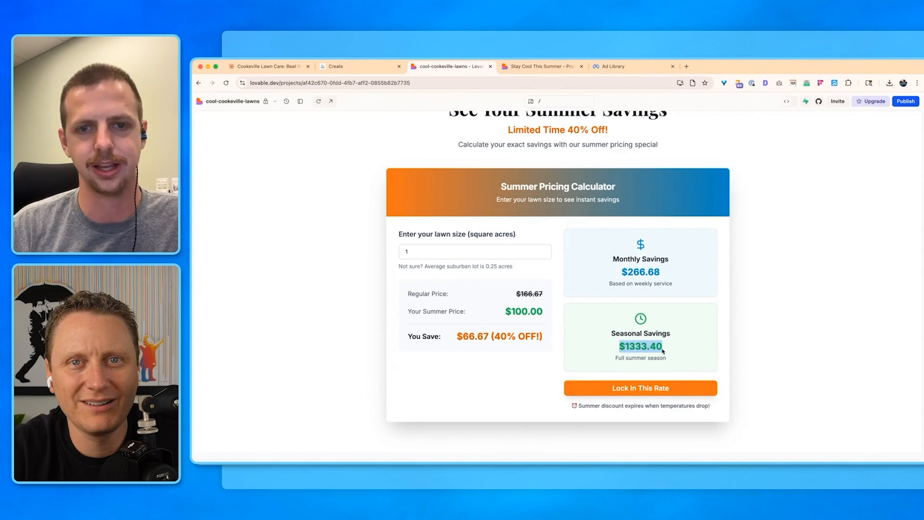
left_click(663, 351)
left_click_drag(457, 335, 543, 336)
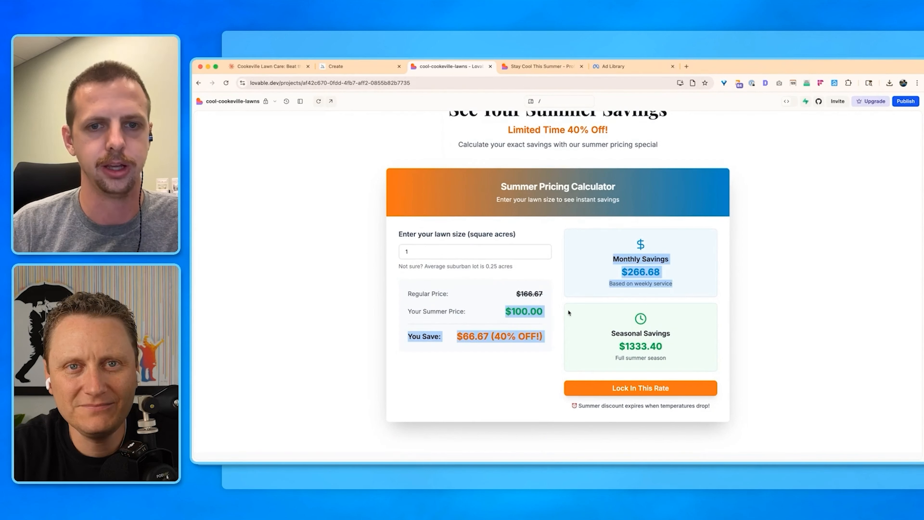
left_click(543, 336)
left_click_drag(517, 293, 544, 311)
left_click(546, 296)
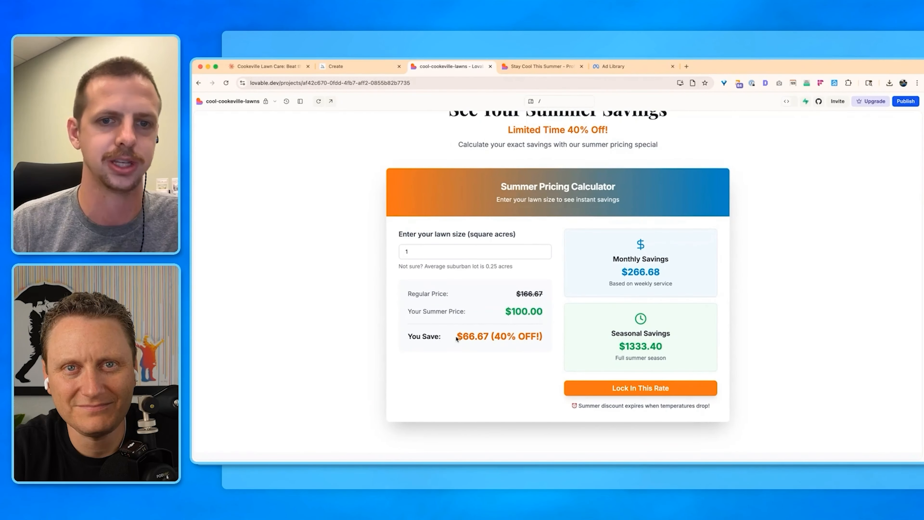
left_click_drag(457, 337, 542, 336)
left_click(546, 336)
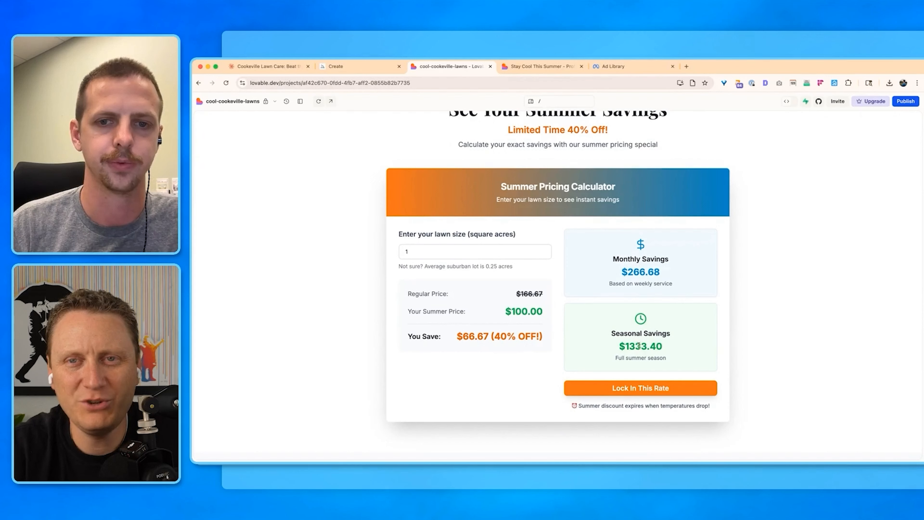
Step: Bring the chat back to check the per-acre calculator prices in the original prompt, and hide the chat again
scroll(564, 341, "down", 2)
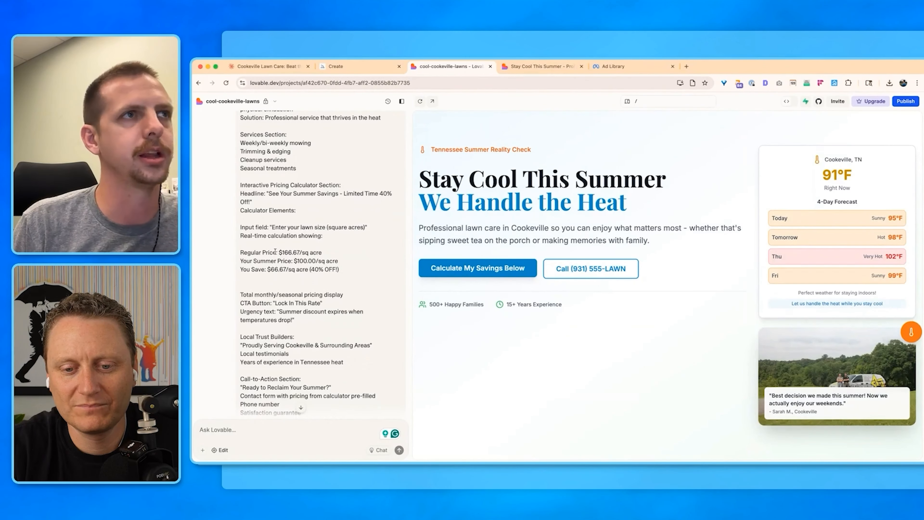
left_click_drag(279, 252, 339, 261)
left_click_drag(268, 269, 344, 267)
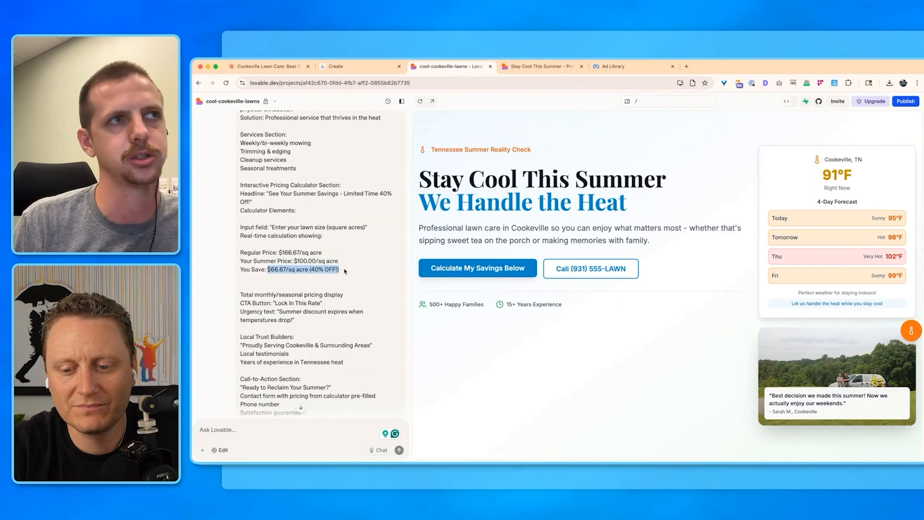
left_click(348, 271)
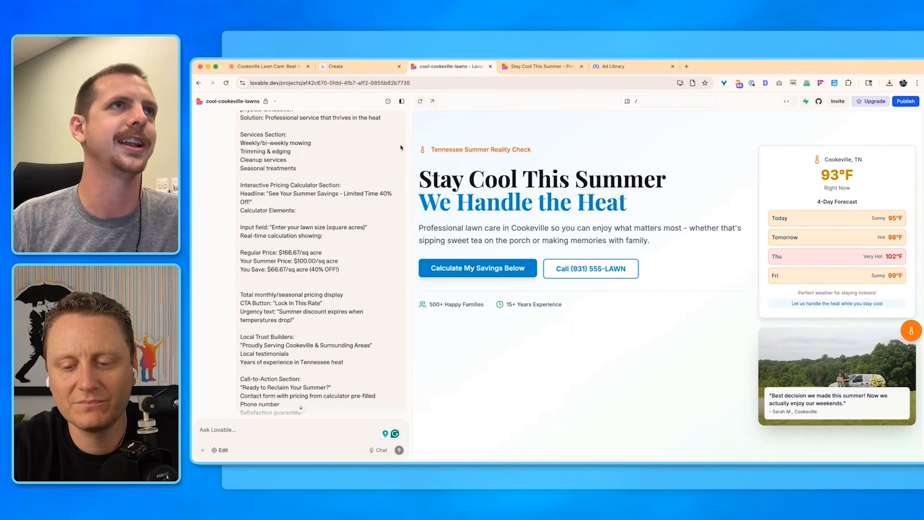
left_click(402, 101)
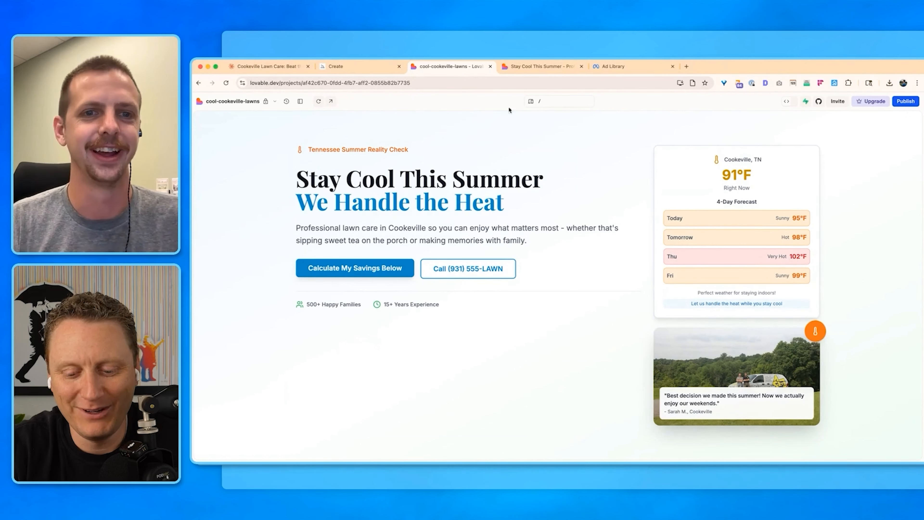
Step: Reopen the chat and ask Lovable to make the heat thermostat daily, as a long banner at the top, not on the right
left_click(300, 101)
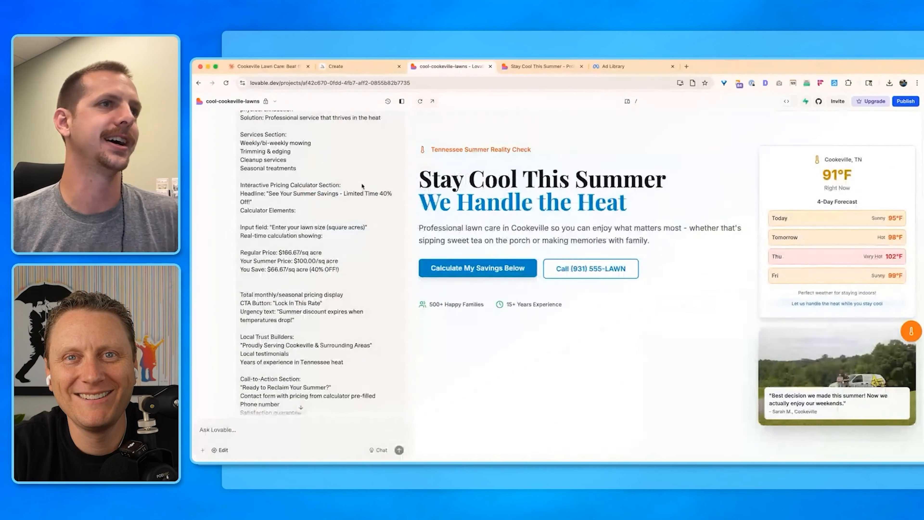
type("make")
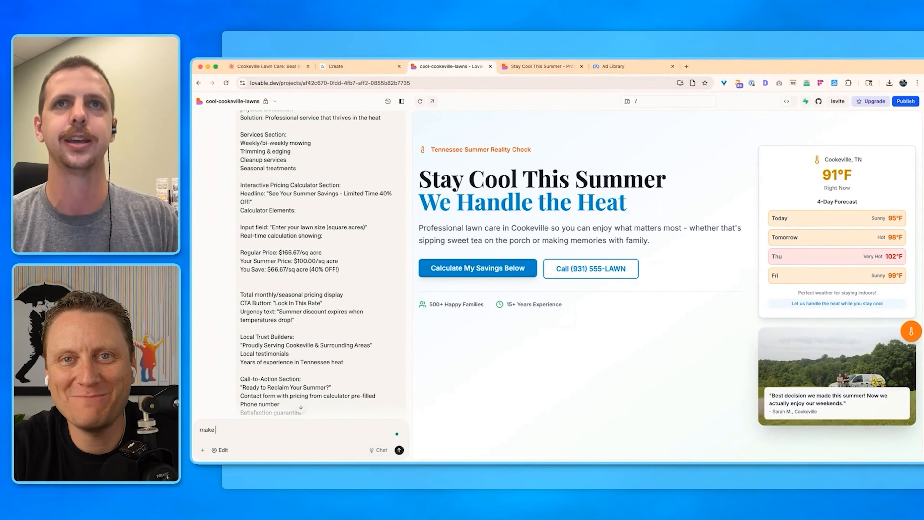
type(" heat thermostat a daily and make it a long b")
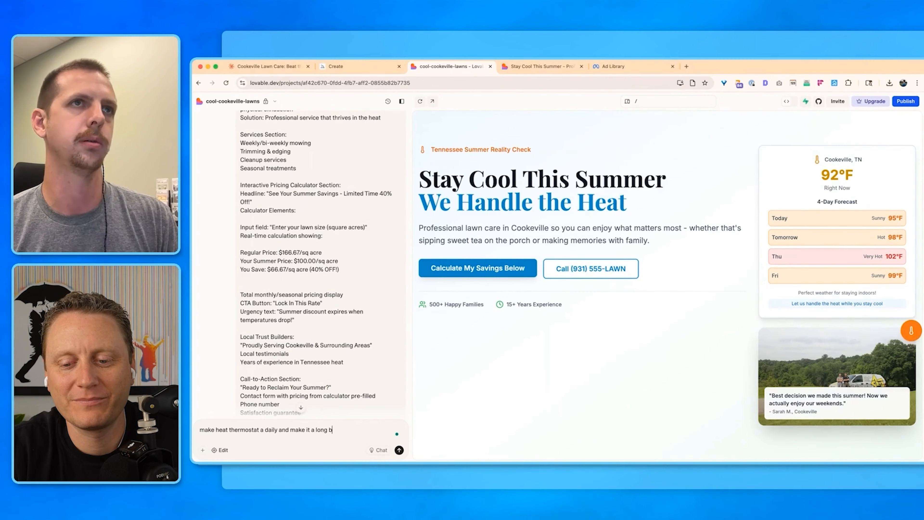
type("anner at the top")
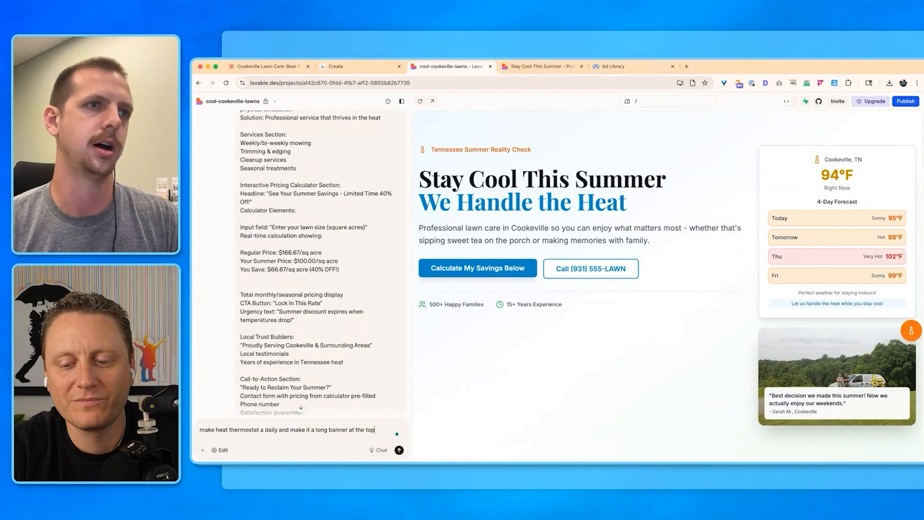
type(", not in")
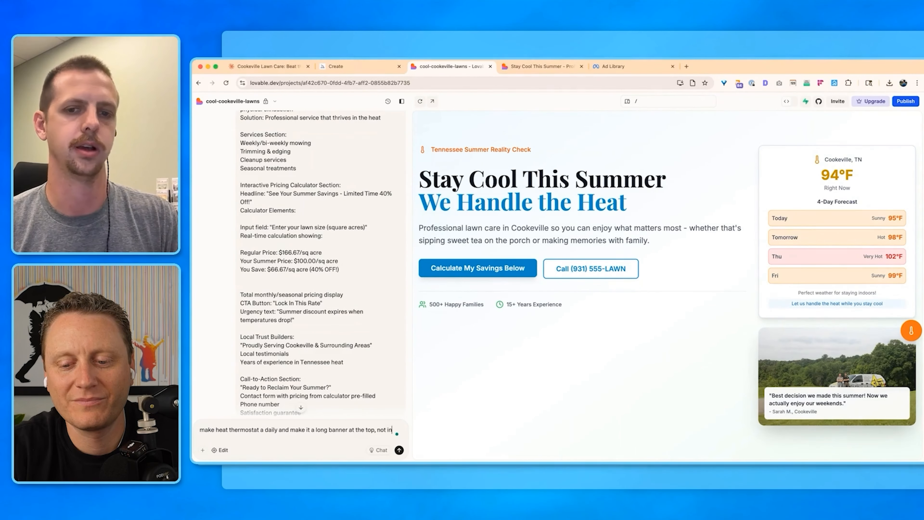
type(" on theght")
key("Return")
type("ri")
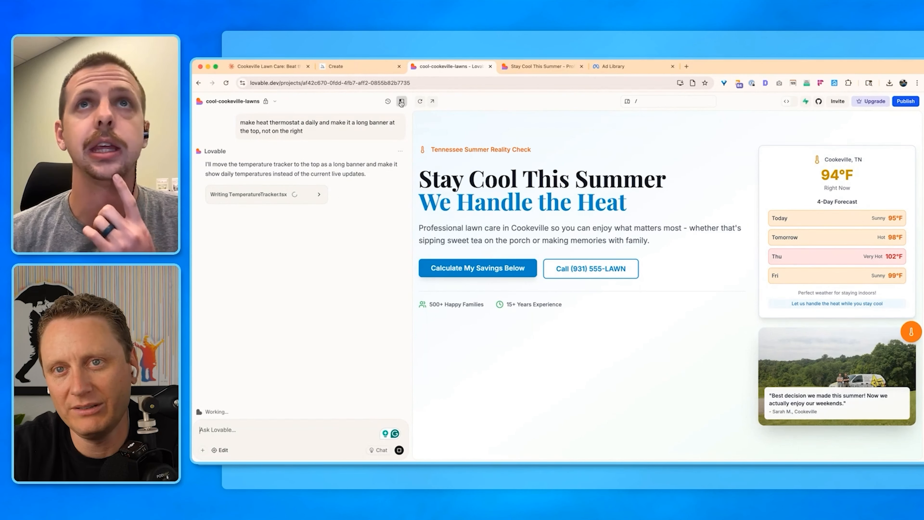
Step: Look through the project code in components.json, eslint.config.js and package.json, close the open files and return to the page preview
left_click(788, 101)
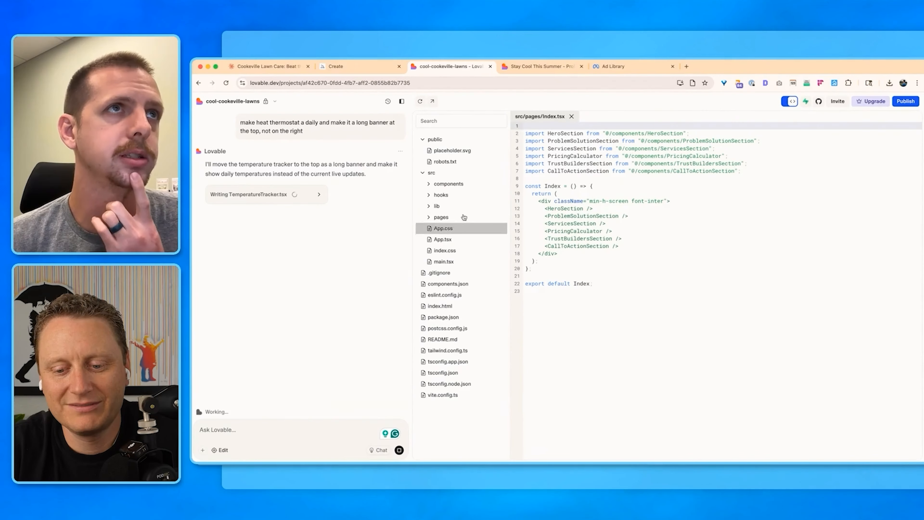
left_click(447, 283)
left_click(445, 295)
left_click(445, 316)
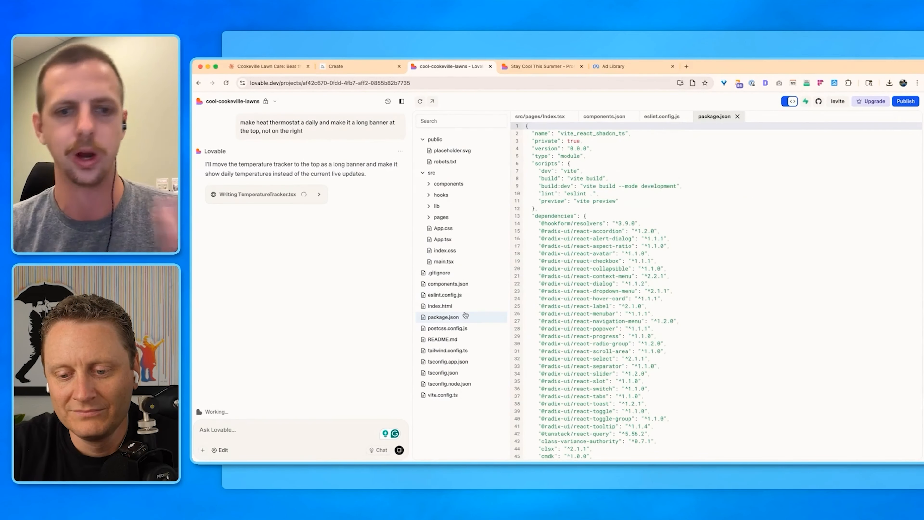
left_click(737, 117)
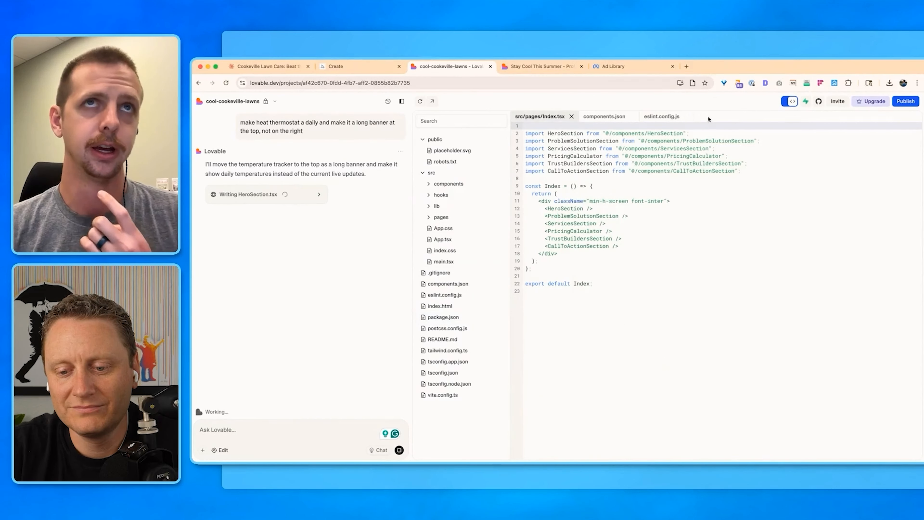
left_click(633, 117)
left_click(633, 117)
left_click(788, 102)
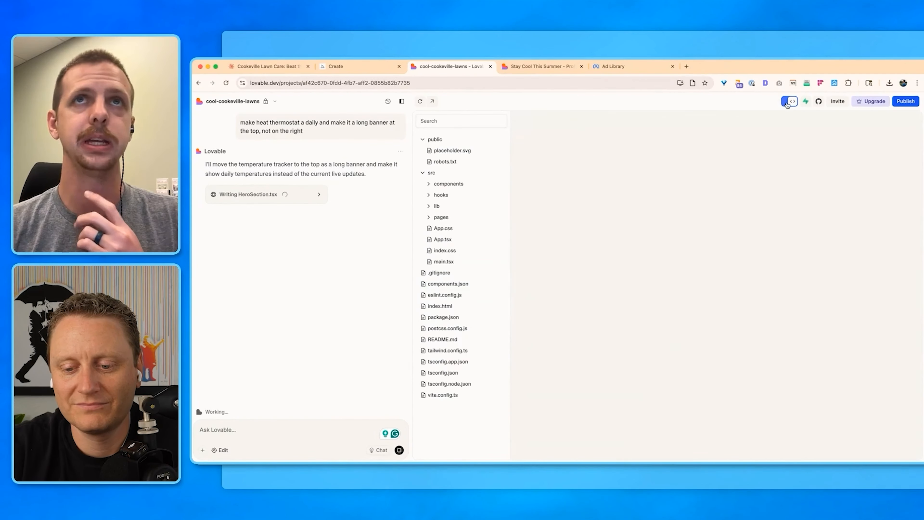
Step: Reread Lovable's earlier reply about the live temperature tracker and check the current hero preview
scroll(269, 225, "up", 5)
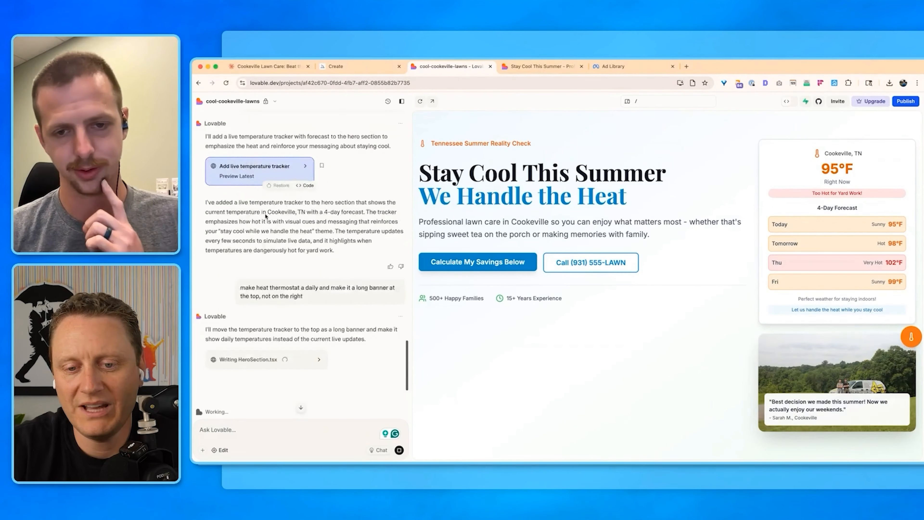
scroll(266, 216, "down", 5)
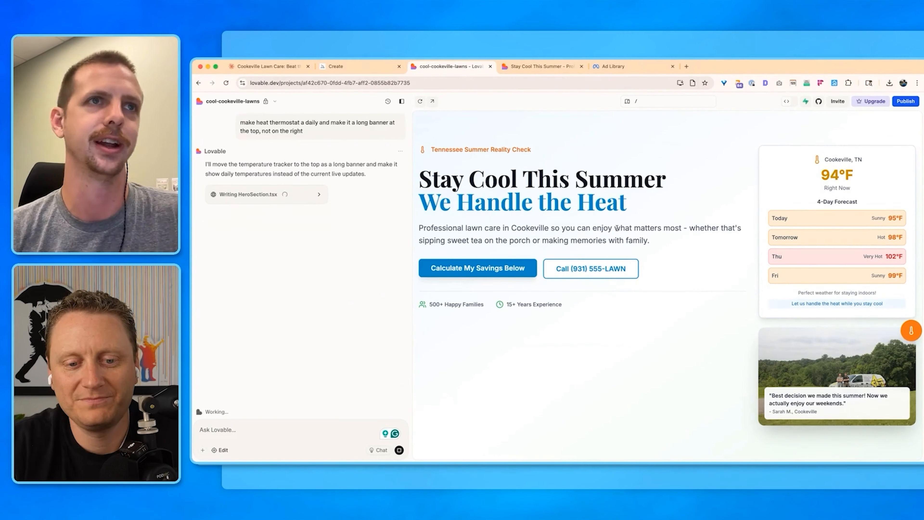
scroll(685, 251, "down", 3)
scroll(683, 248, "up", 3)
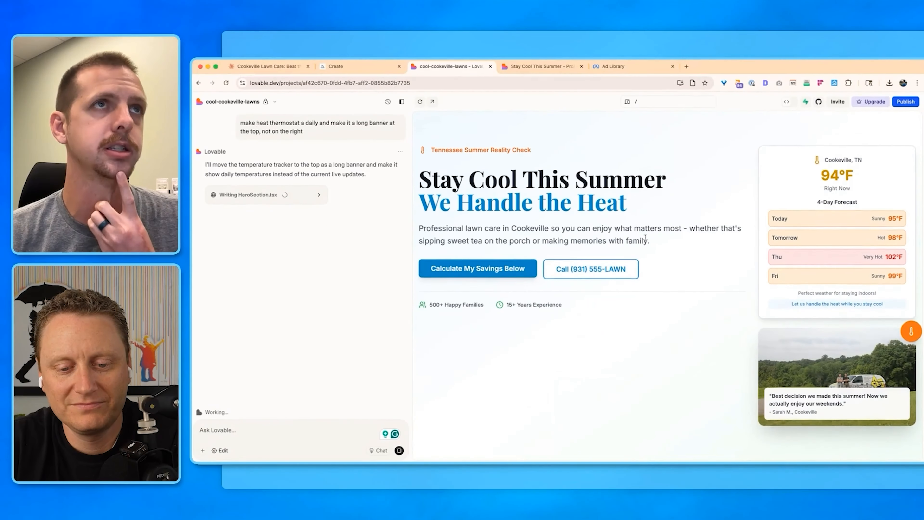
Step: Test the Summer Pricing Calculator with a lawn size of 3 square acres and highlight the seasonal savings amount
scroll(727, 189, "down", 15)
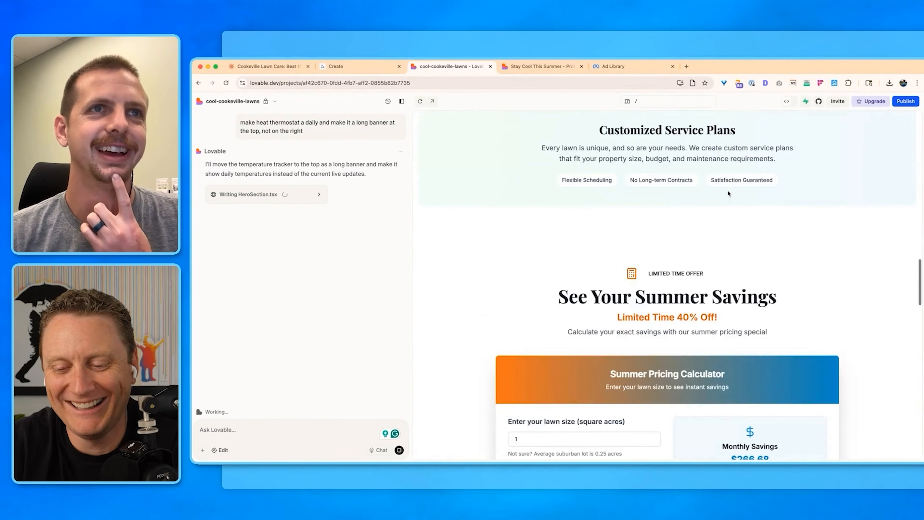
scroll(706, 195, "down", 1)
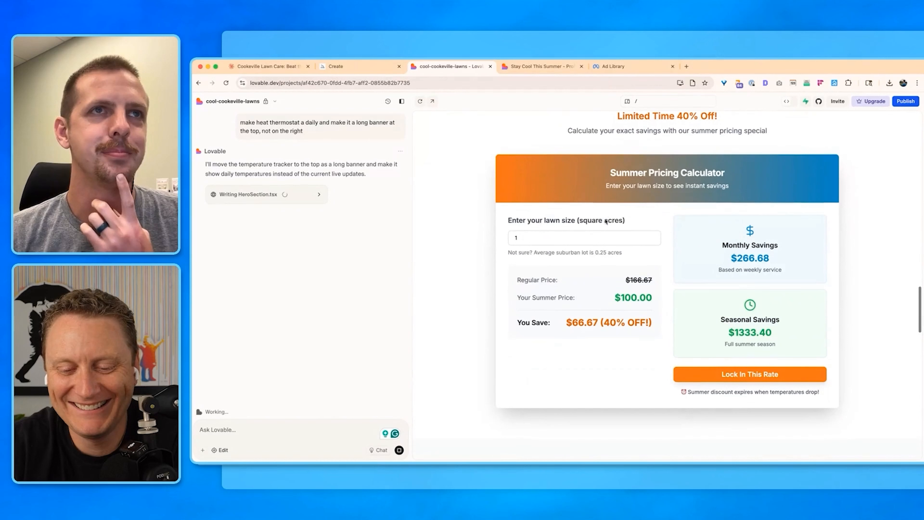
left_click(566, 237)
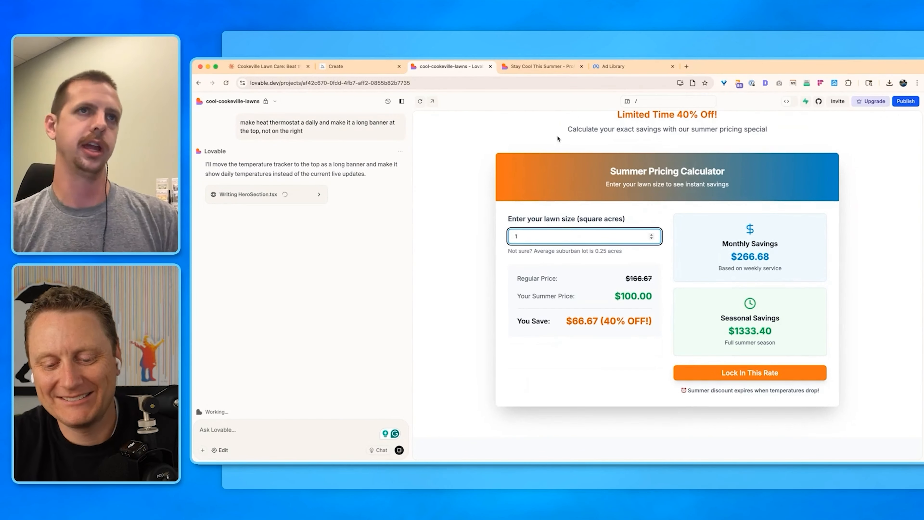
key("BackSpace")
type("3")
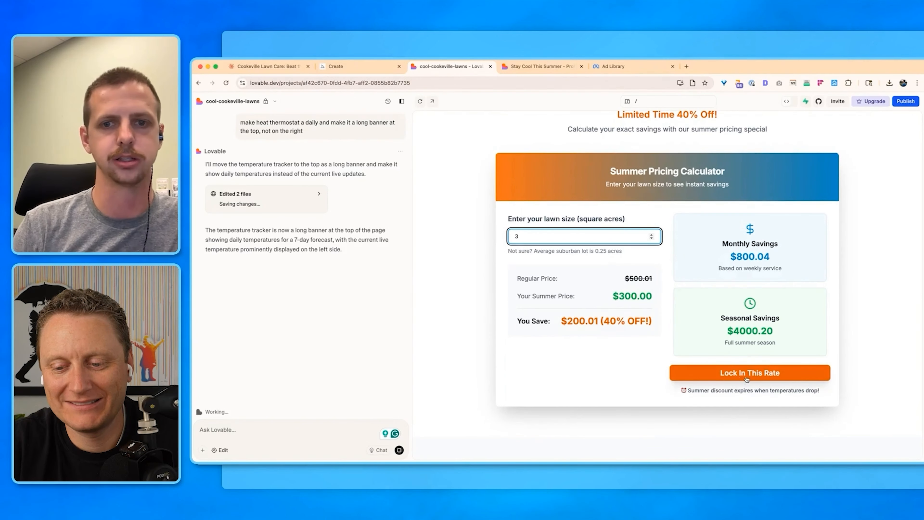
left_click_drag(725, 331, 790, 331)
left_click(755, 332)
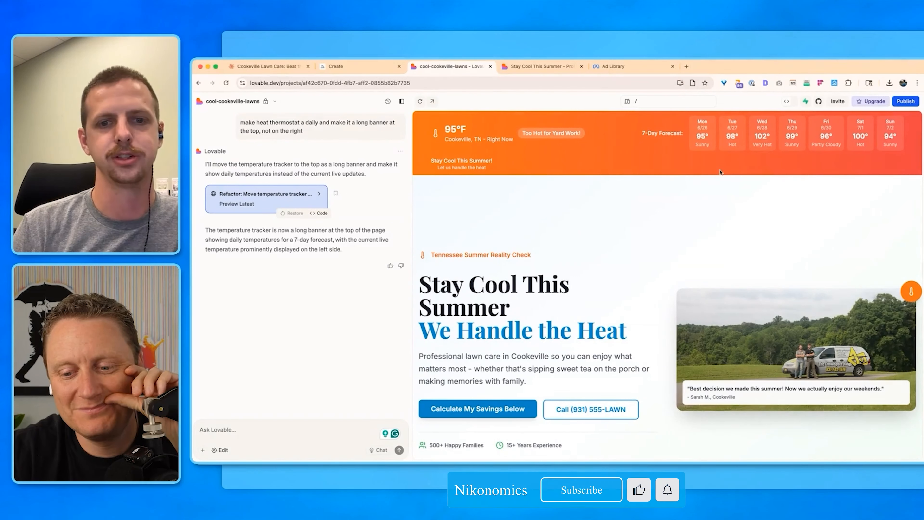
Step: Hide the chat and examine the new temperature forecast banner above the hero section at full width
left_click(401, 100)
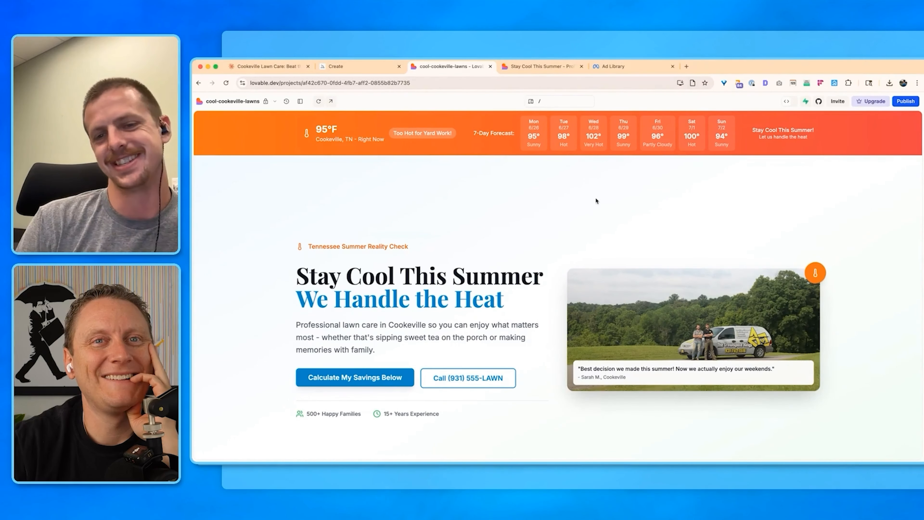
scroll(672, 255, "down", 1)
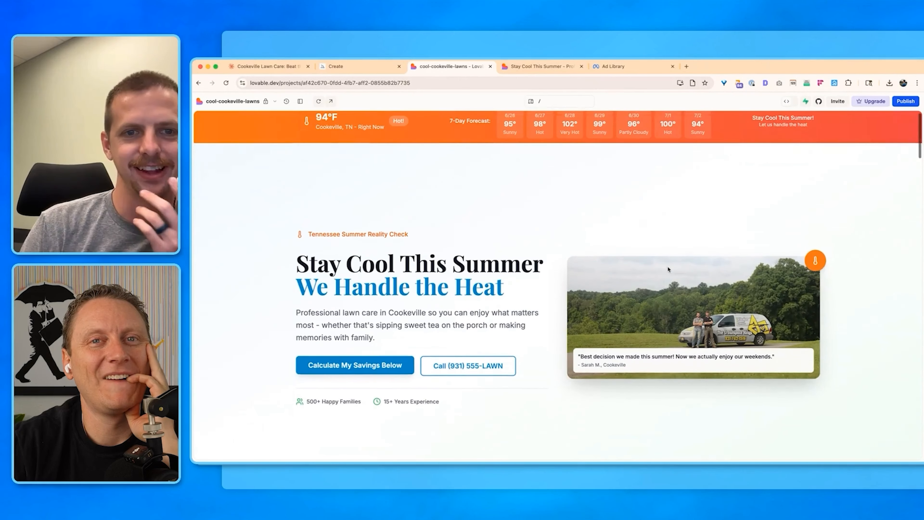
scroll(665, 266, "up", 1)
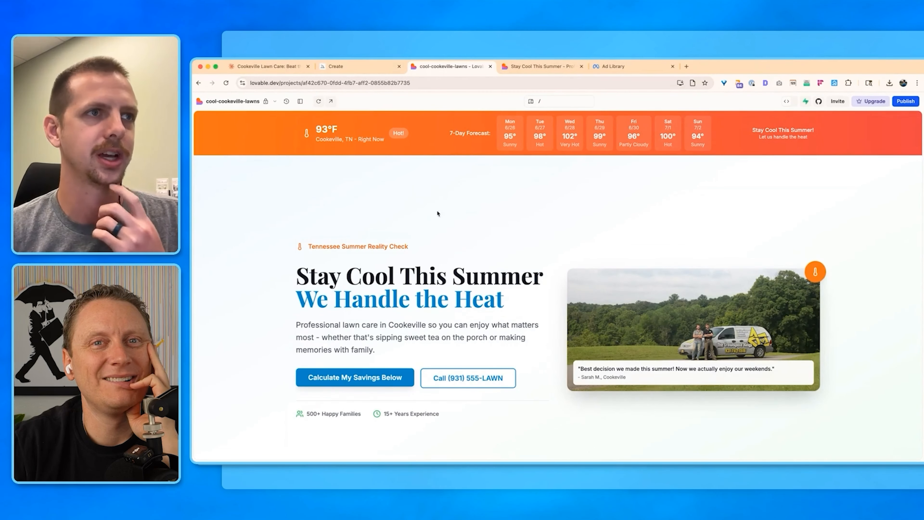
Step: Look through the landing page preview from the hero through the services section to the custom quote form, and return to the temperature banner
scroll(402, 412, "down", 3)
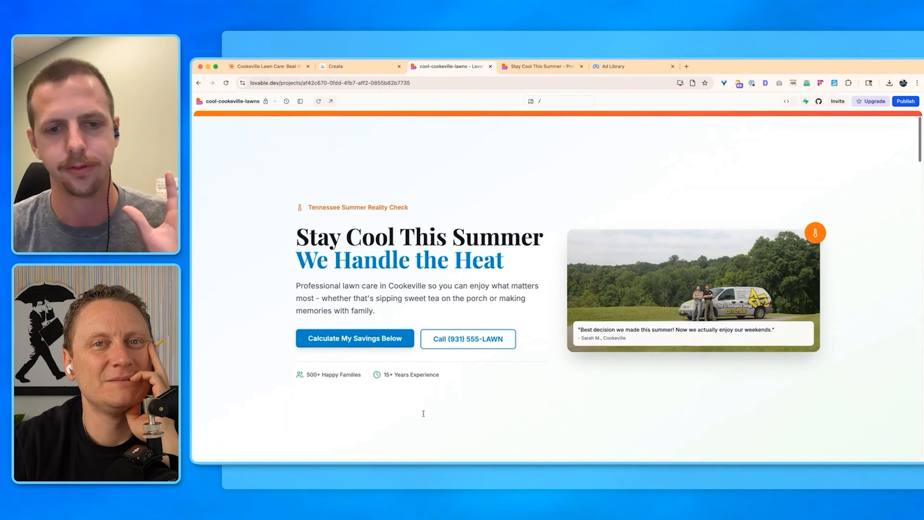
scroll(396, 408, "down", 1)
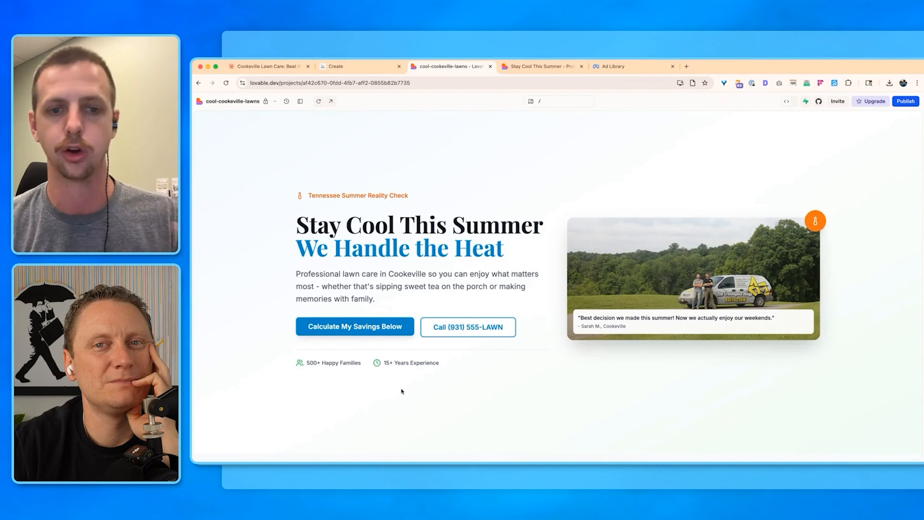
scroll(401, 391, "down", 15)
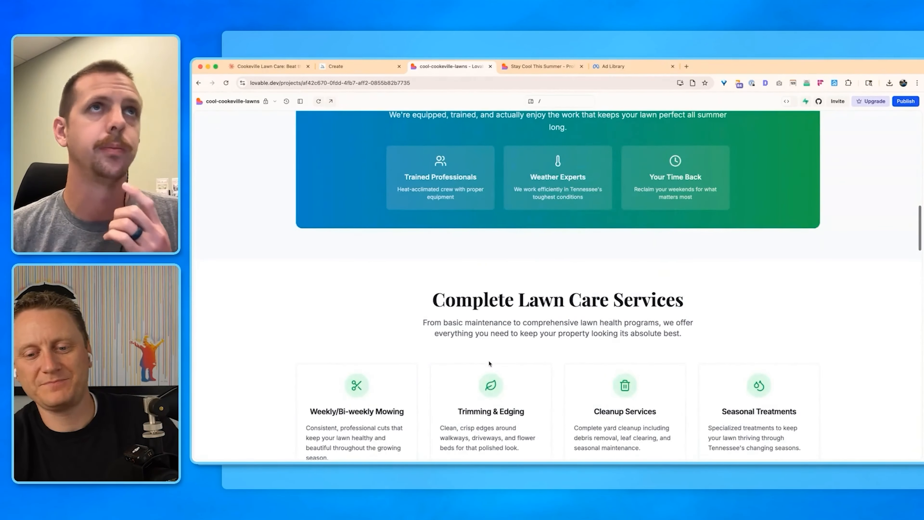
scroll(489, 362, "down", 10)
scroll(488, 362, "up", 15)
scroll(488, 363, "down", 8)
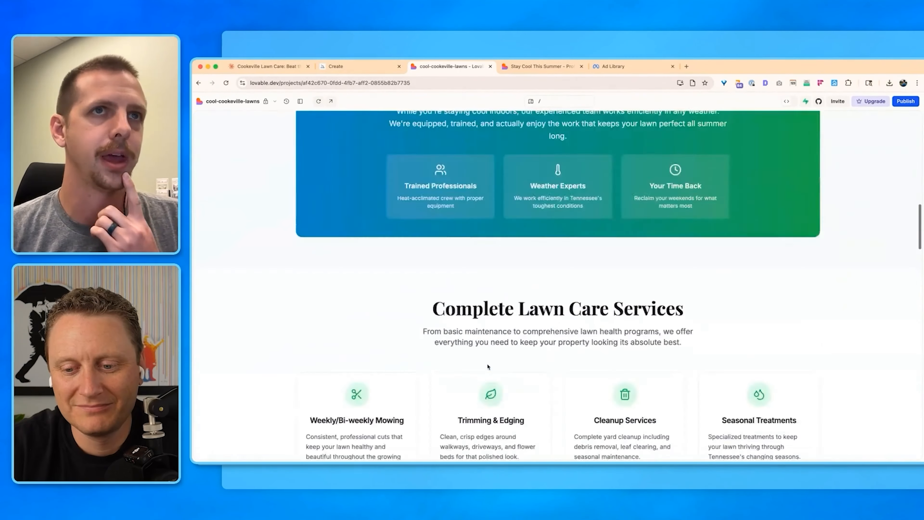
scroll(488, 367, "down", 15)
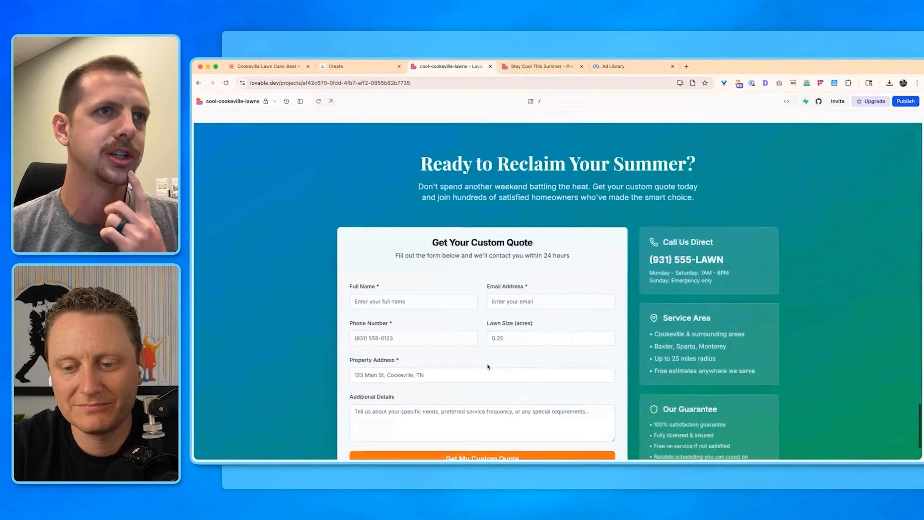
scroll(488, 367, "down", 2)
scroll(488, 367, "up", 20)
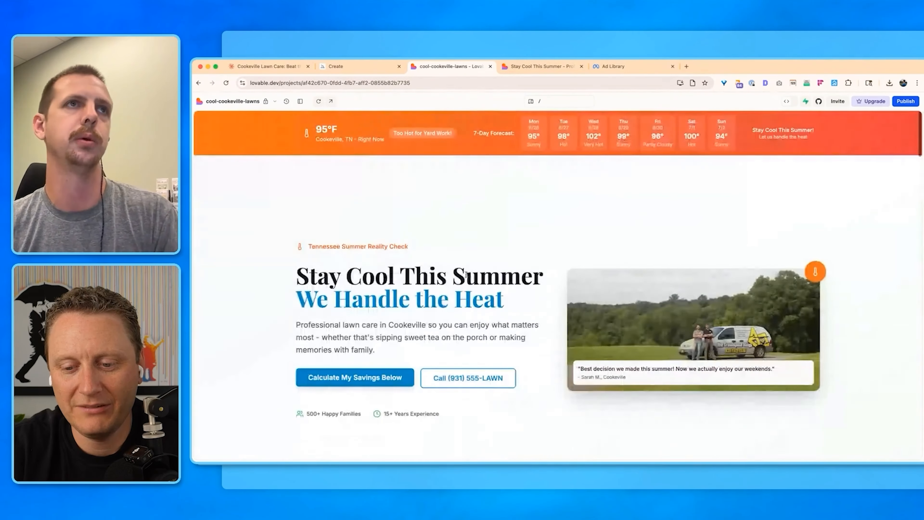
Step: Switch to the Claude chat, highlight the list of winning ad headlines and review the adapted Meta ad descriptions
key("ctrl+shift+Tab")
key("ctrl+shift+Tab")
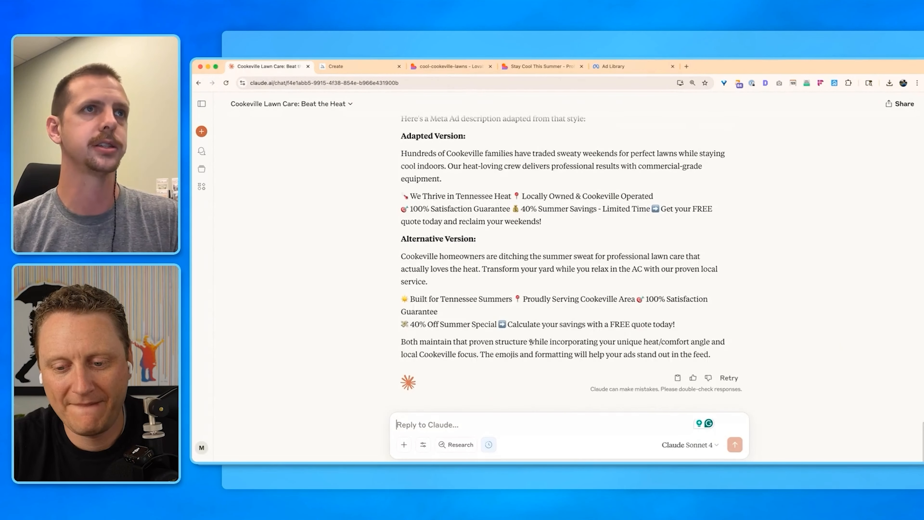
scroll(530, 342, "up", 15)
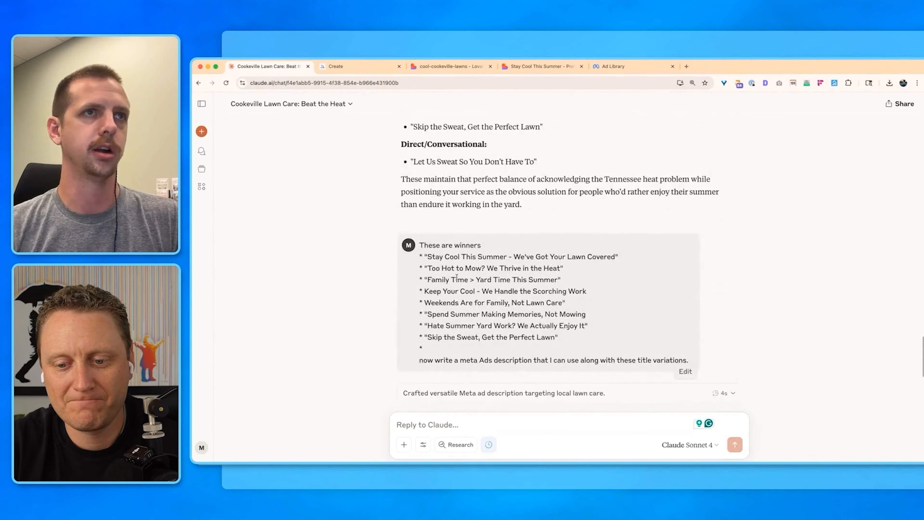
left_click_drag(425, 255, 563, 339)
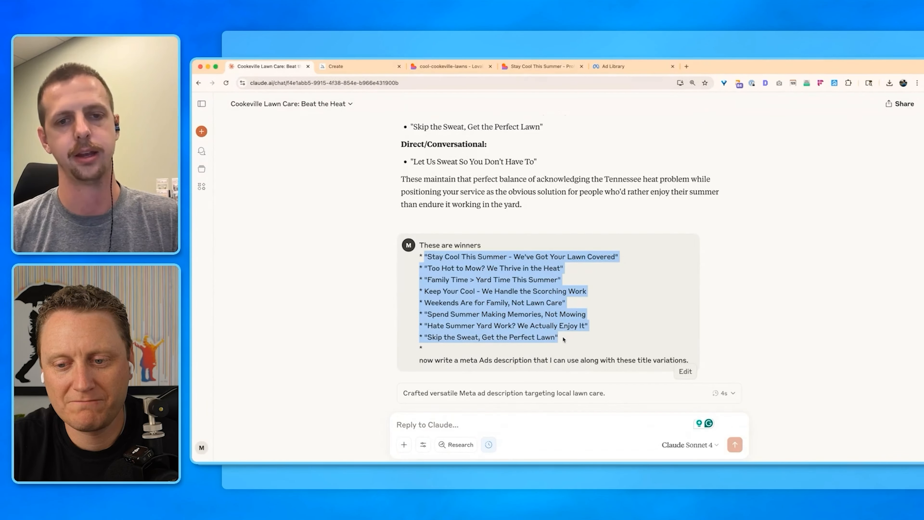
scroll(547, 328, "down", 15)
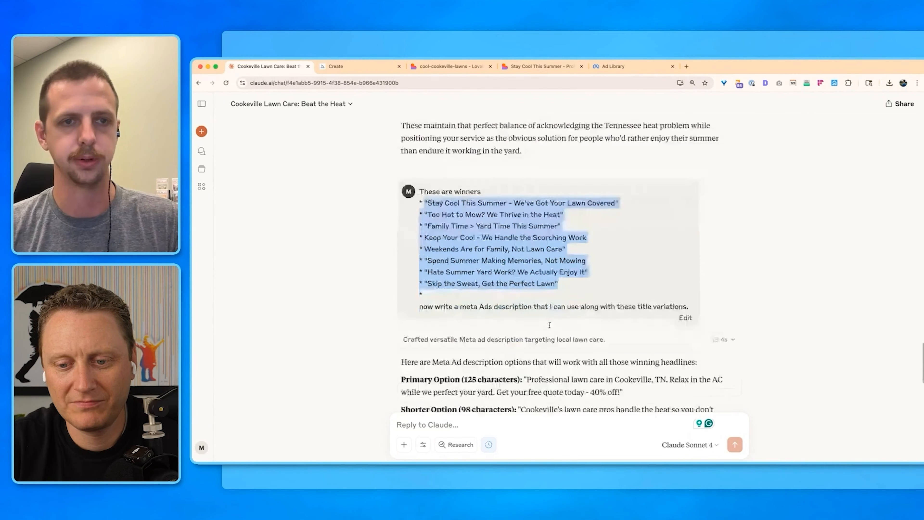
scroll(547, 329, "down", 10)
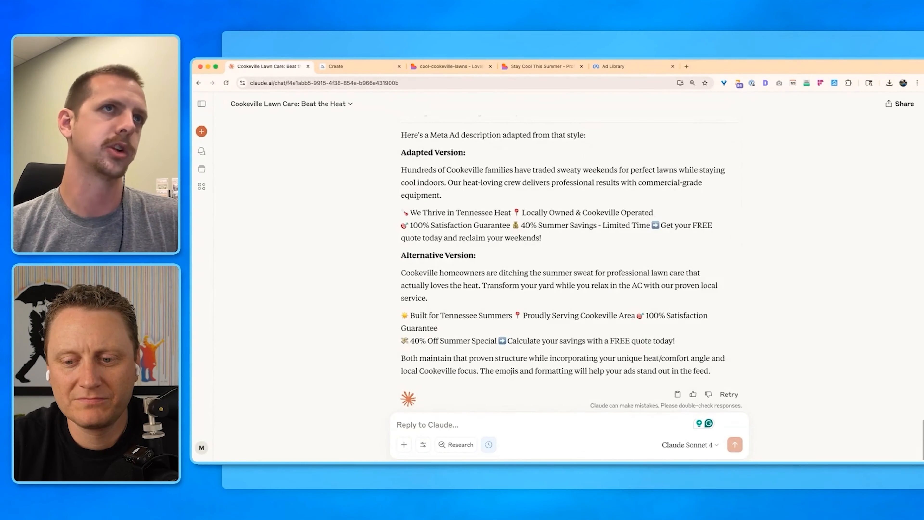
scroll(415, 172, "down", 1)
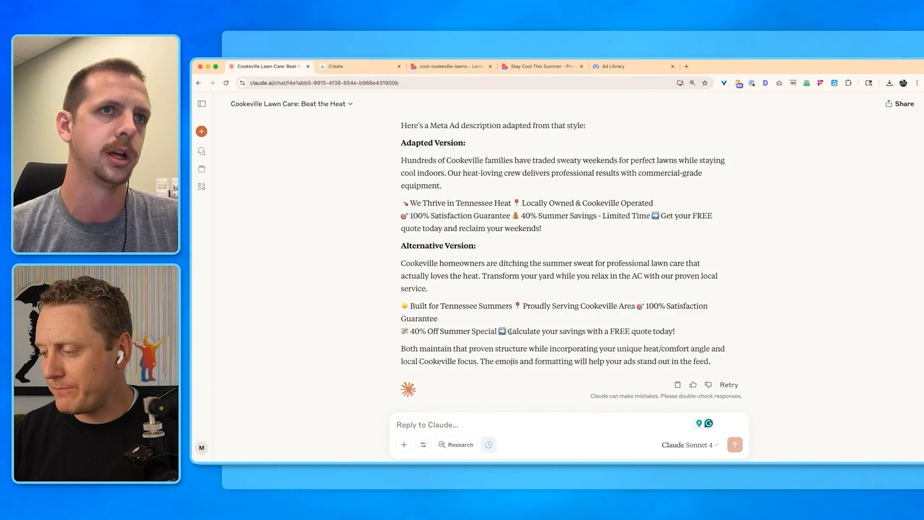
Step: Highlight the full Alternative Version ad description in Claude's reply, from "Cookeville homeowners" to the free quote call to action
left_click_drag(506, 332, 675, 332)
left_click(626, 333)
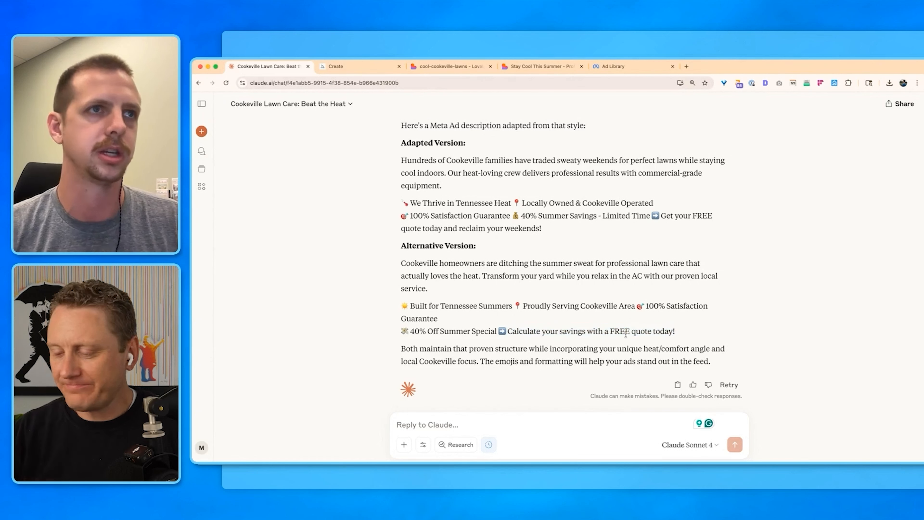
left_click_drag(402, 349, 397, 269)
left_click(680, 334)
scroll(497, 272, "up", 3)
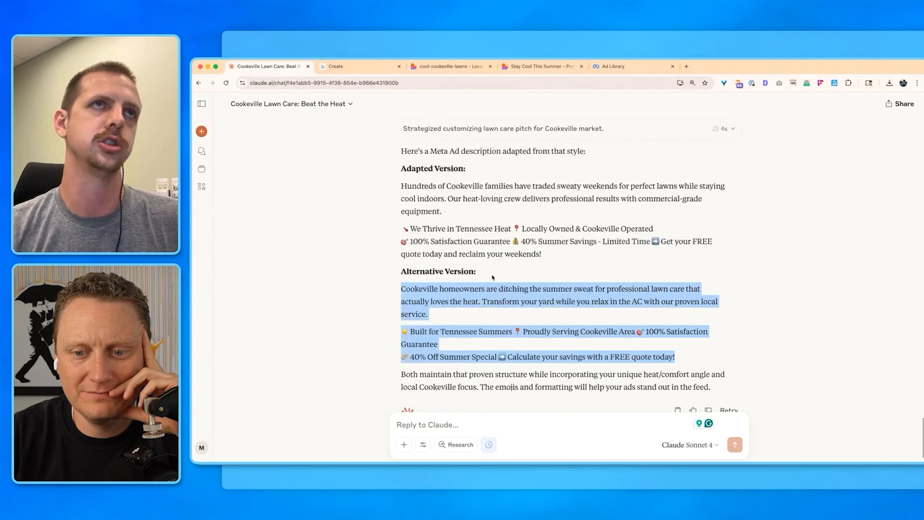
scroll(497, 272, "down", 3)
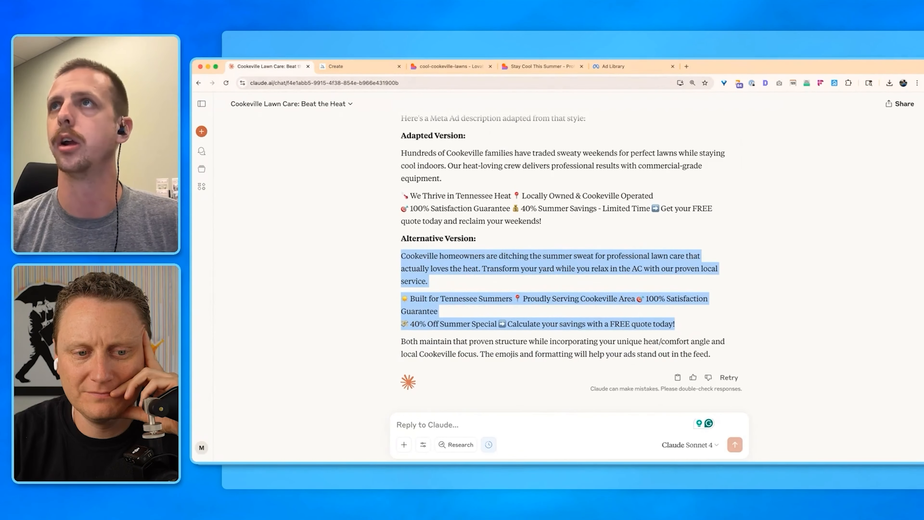
Step: View the happy family porch image in a separate image viewer at a reduced size, then close it
key("super+Tab")
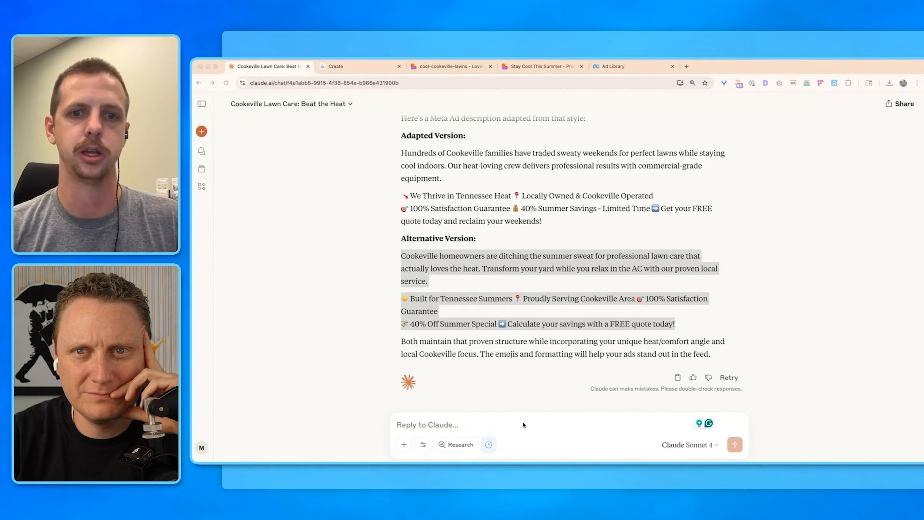
key("super+o")
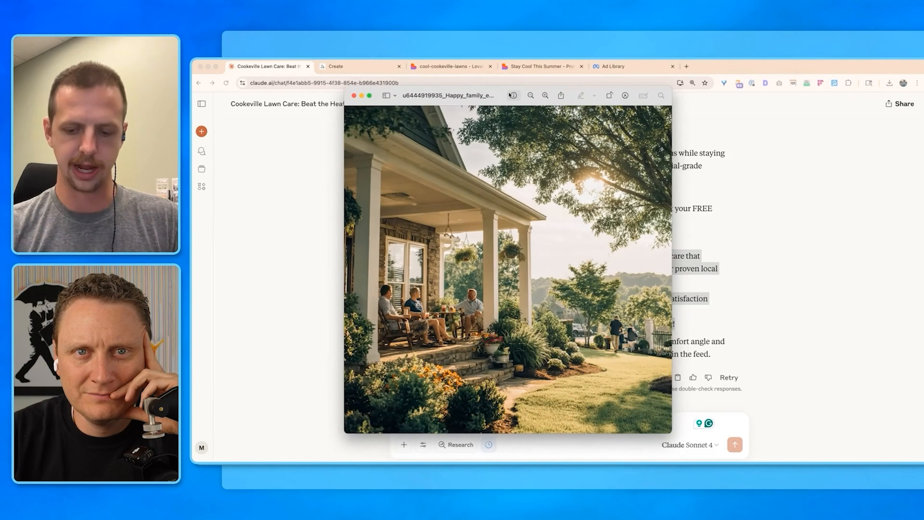
key("super+minus")
key("super+minus")
key("super+minus")
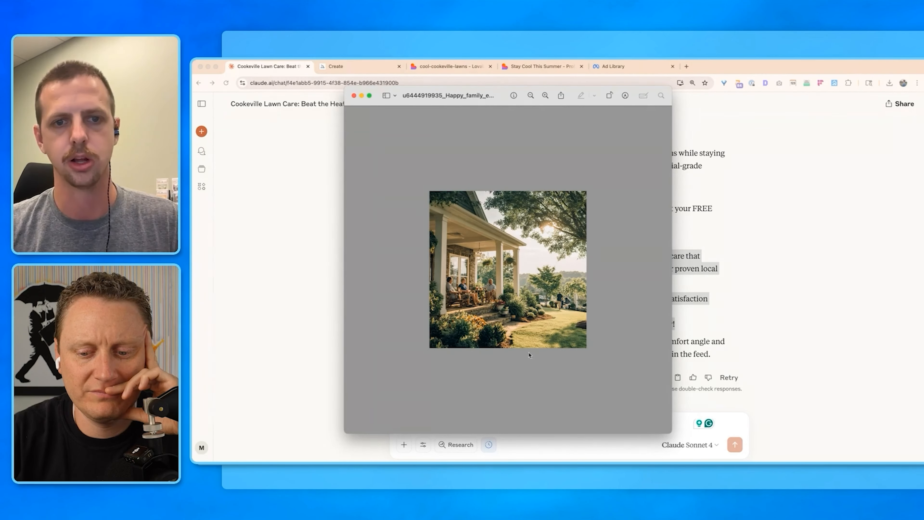
key("super+w")
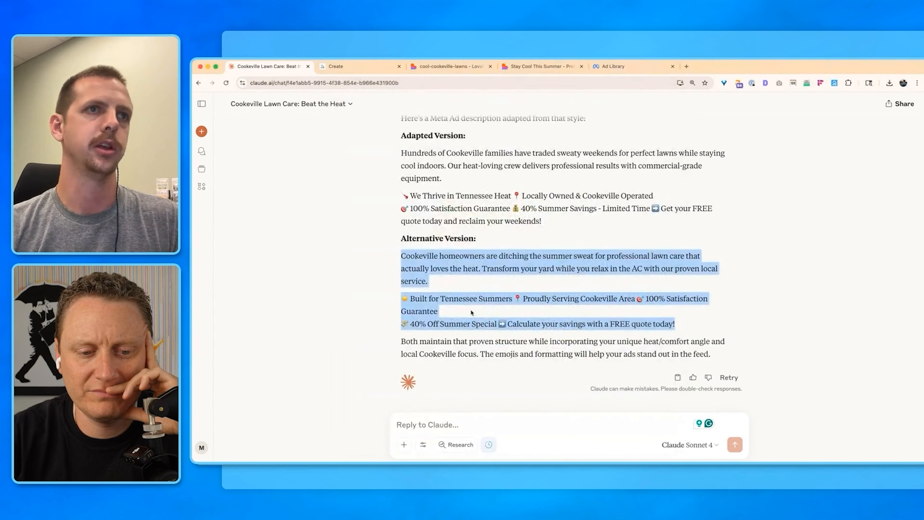
Step: Reread the reference description in the Claude prompt and examine the matching Lawn Doctor ads in the Meta Ad Library
scroll(453, 269, "up", 7)
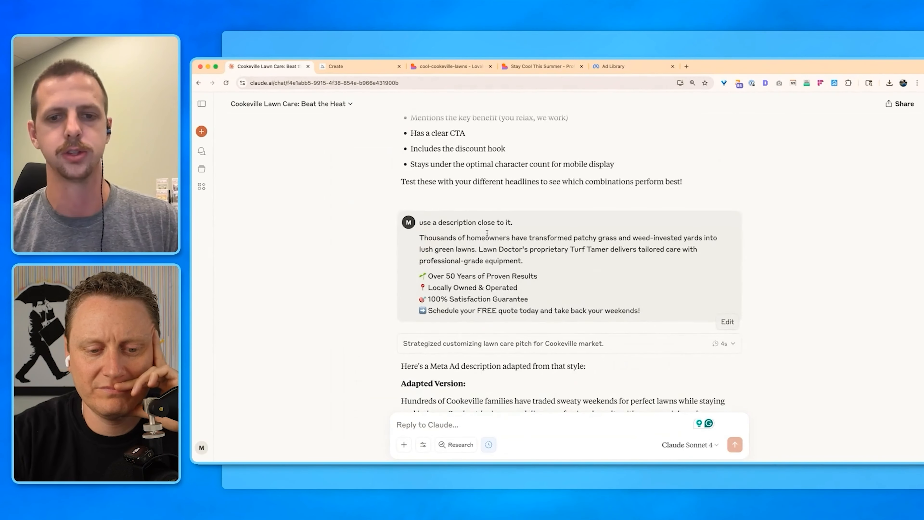
left_click(615, 66)
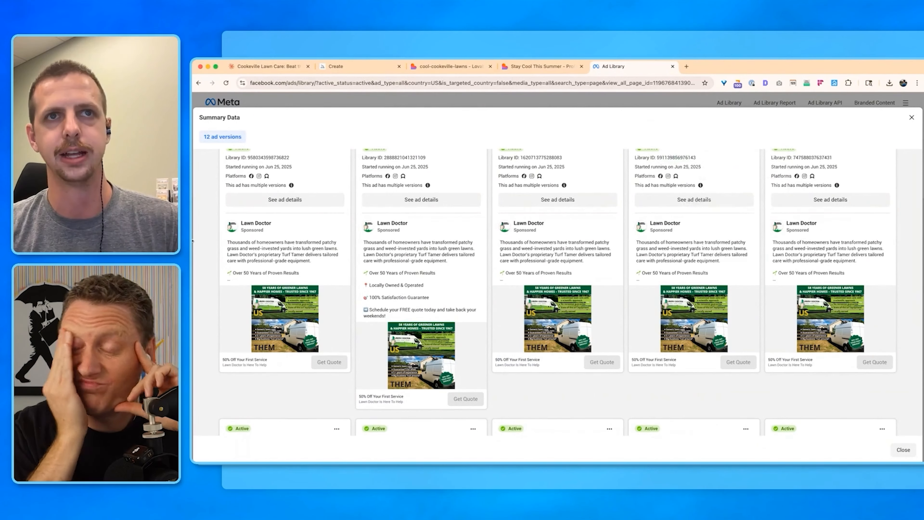
scroll(802, 240, "down", 2)
scroll(803, 241, "up", 4)
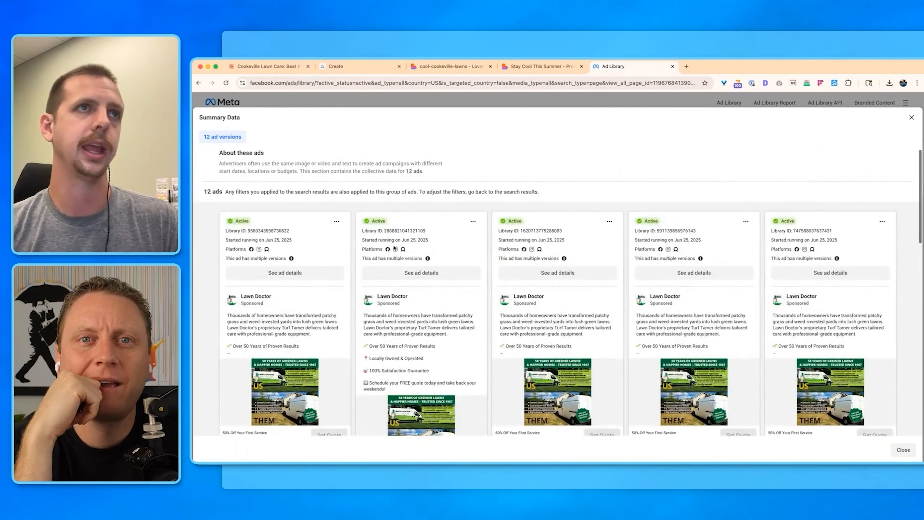
Step: Close the old page preview, open a fresh preview of the landing page in a new tab and return to the Lovable project
left_click(547, 69)
left_click(468, 69)
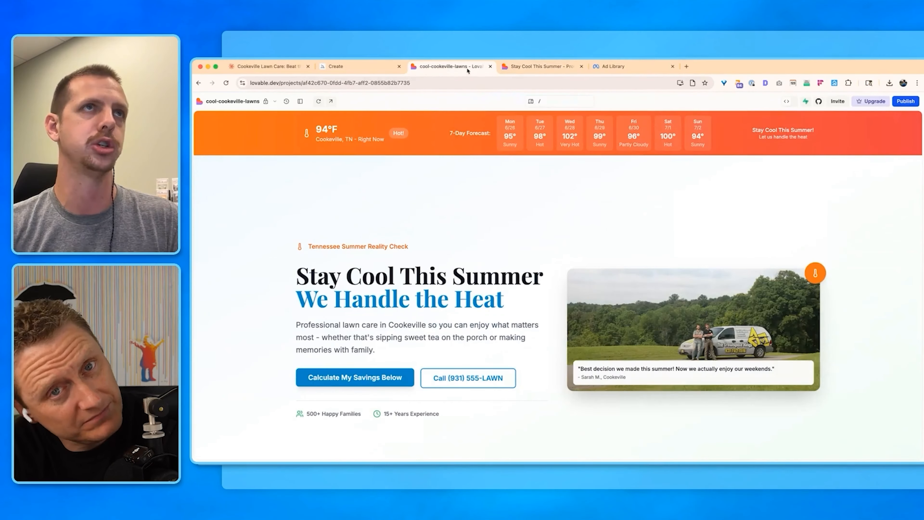
left_click(542, 67)
left_click(582, 66)
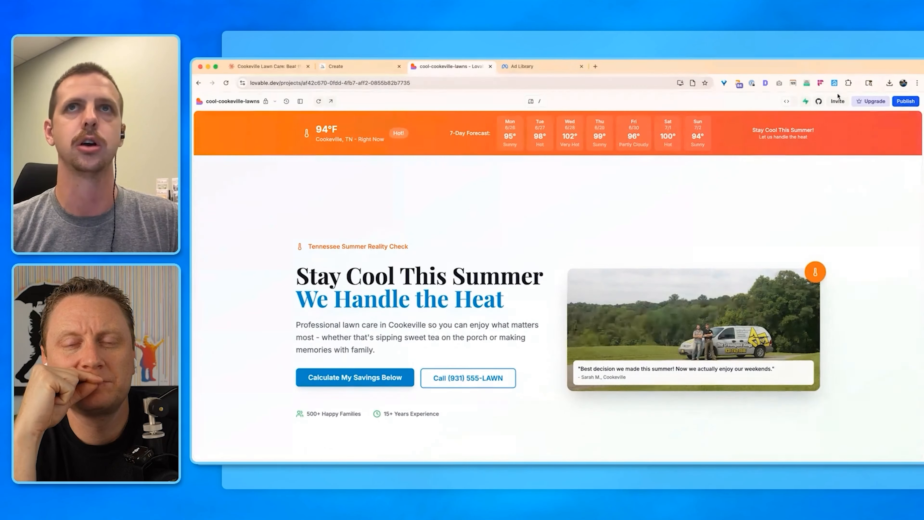
left_click(331, 102)
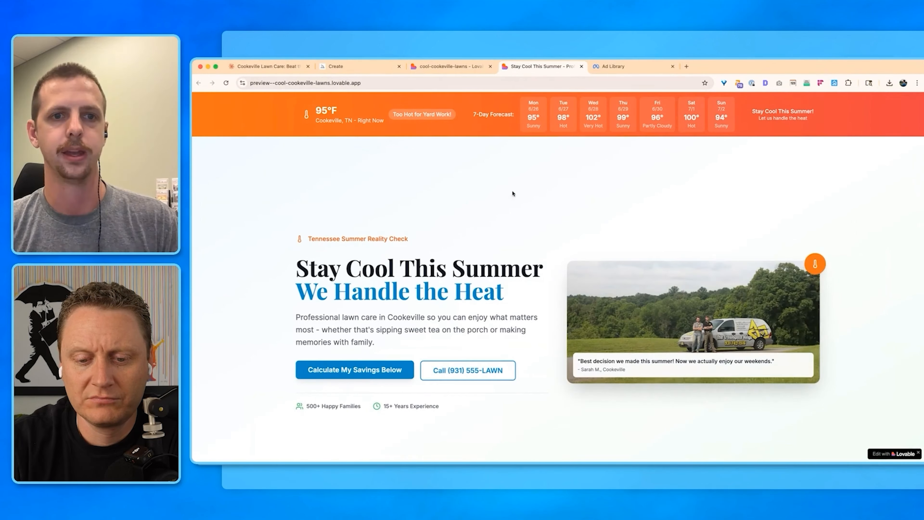
left_click(427, 66)
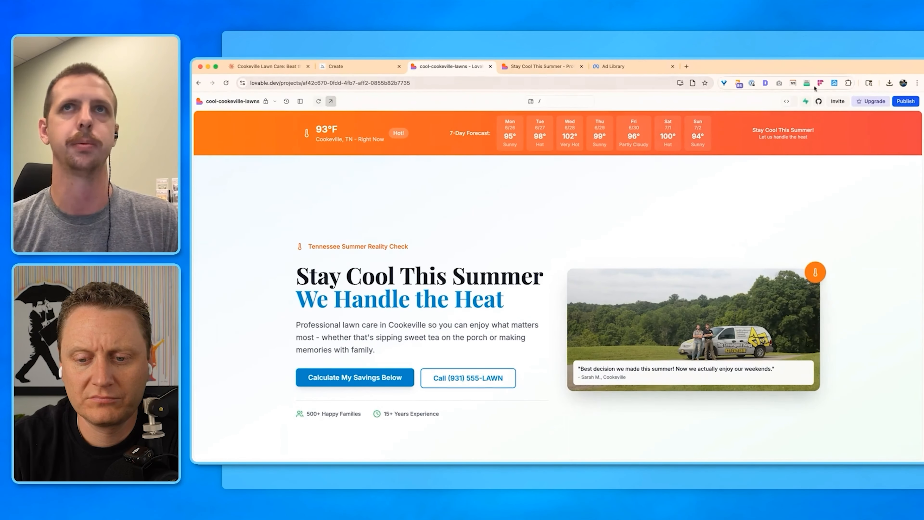
Step: Check the project's publish options and its custom domain settings, then close the settings
left_click(903, 105)
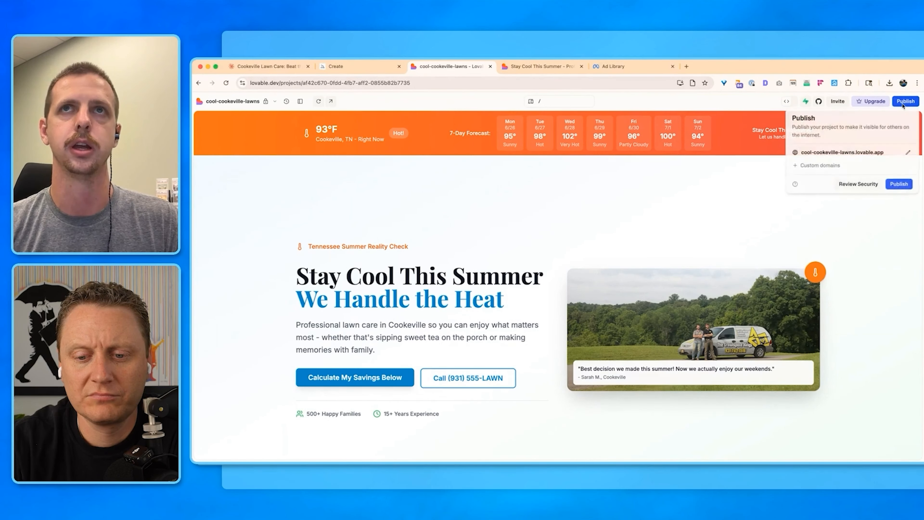
left_click(831, 163)
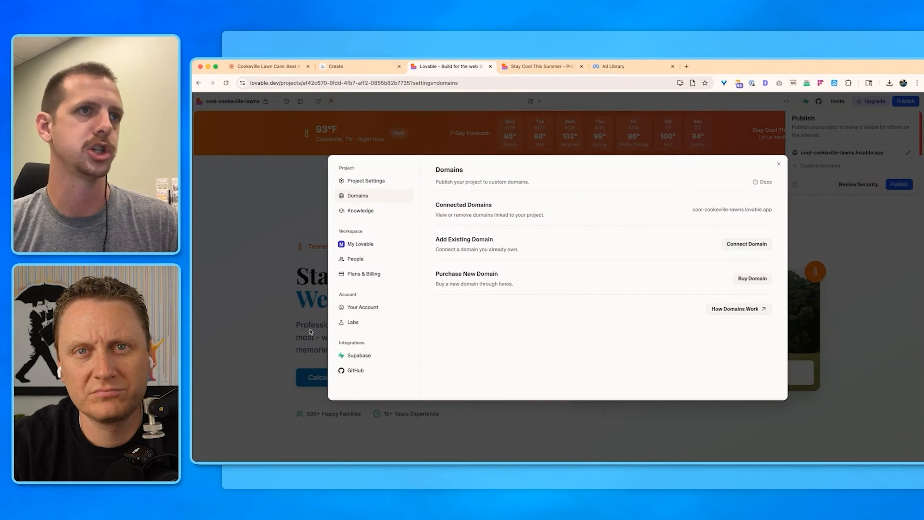
left_click(283, 310)
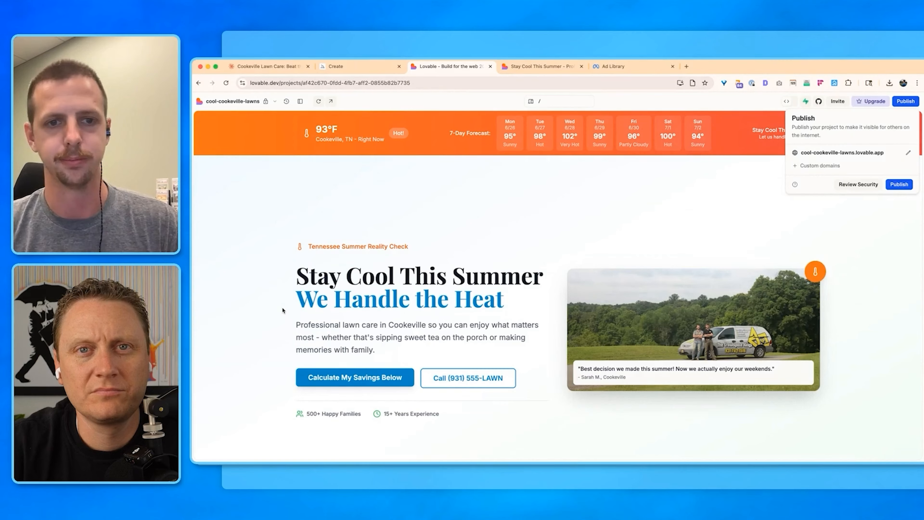
Step: Follow the Calculate My Savings link to the Summer Pricing Calculator and test it with a lawn size of 3.11111 square acres
scroll(320, 248, "down", 5)
left_click(355, 172)
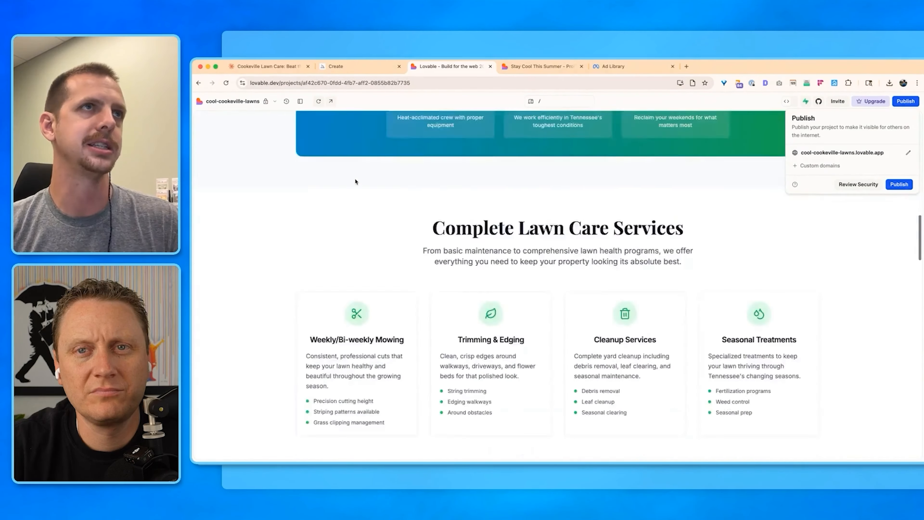
scroll(360, 199, "up", 15)
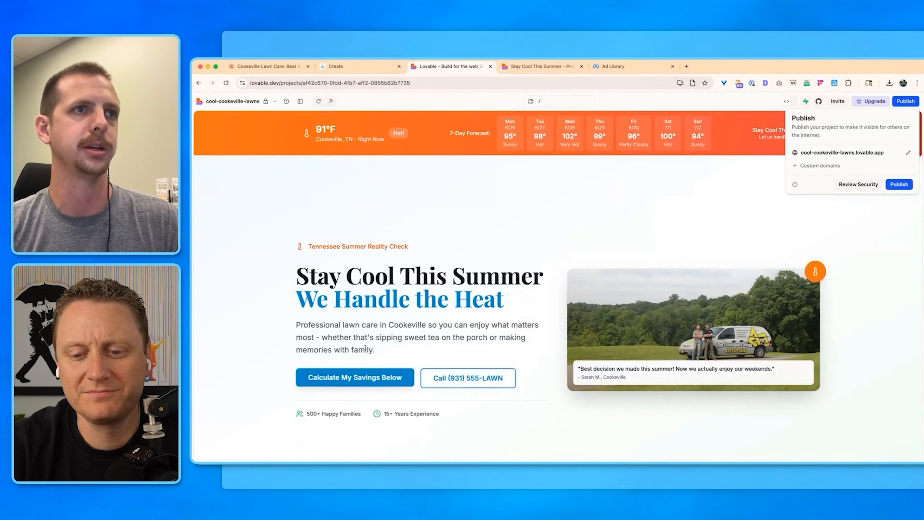
left_click(369, 375)
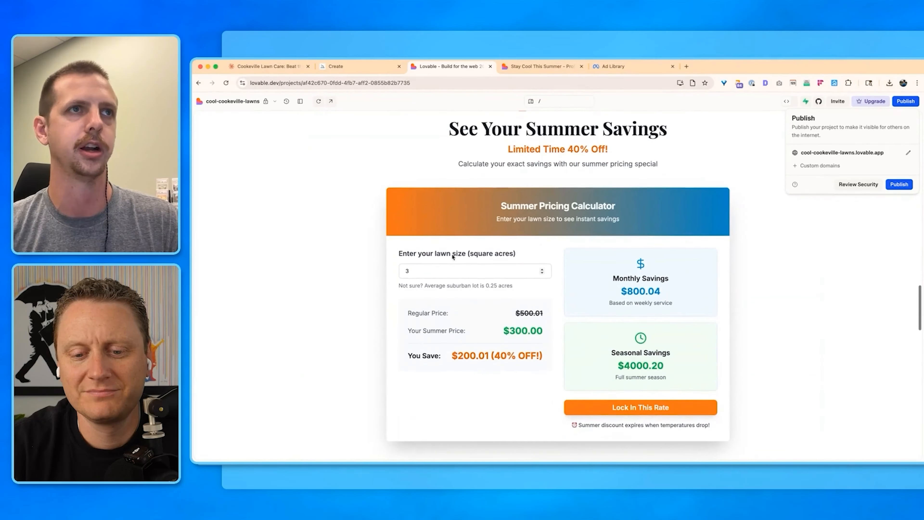
left_click(440, 272)
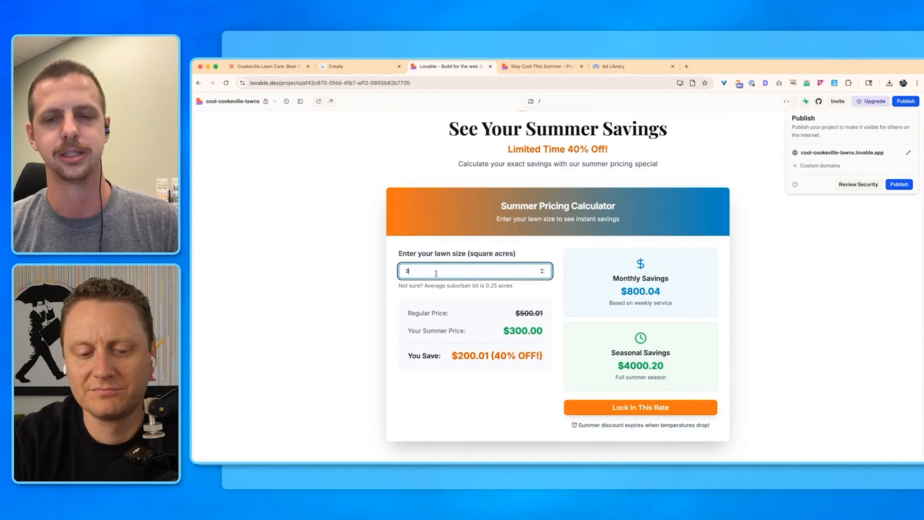
left_click(435, 273)
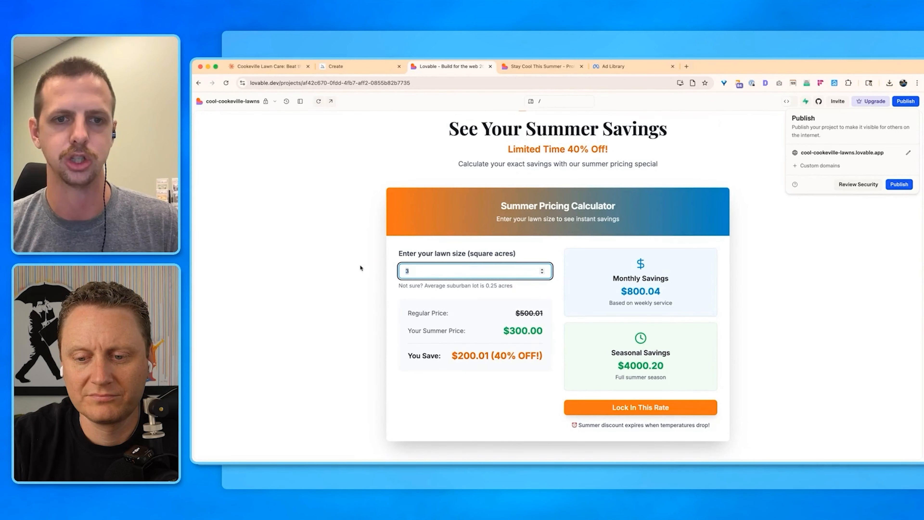
type(".11111")
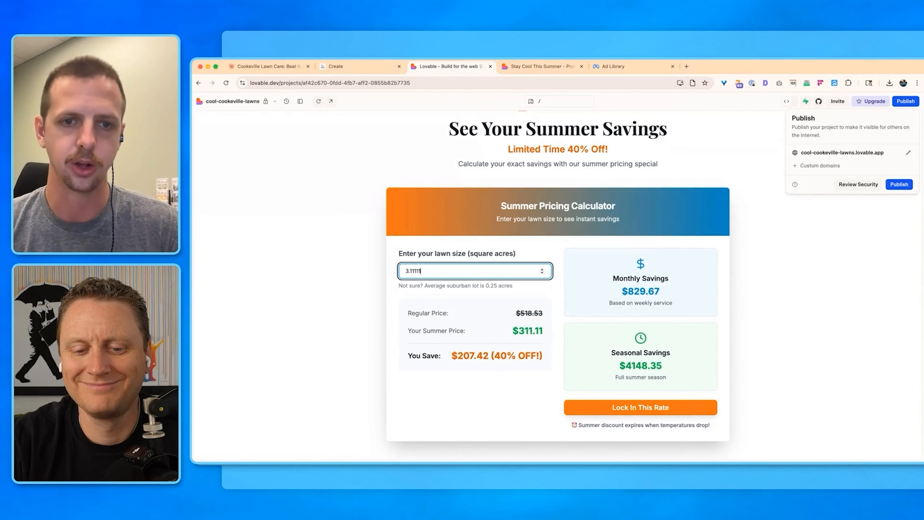
Step: Replace the lawn size in the Summer Pricing Calculator with 20 square acres and check the resulting summer price
key("super+a")
key("BackSpace")
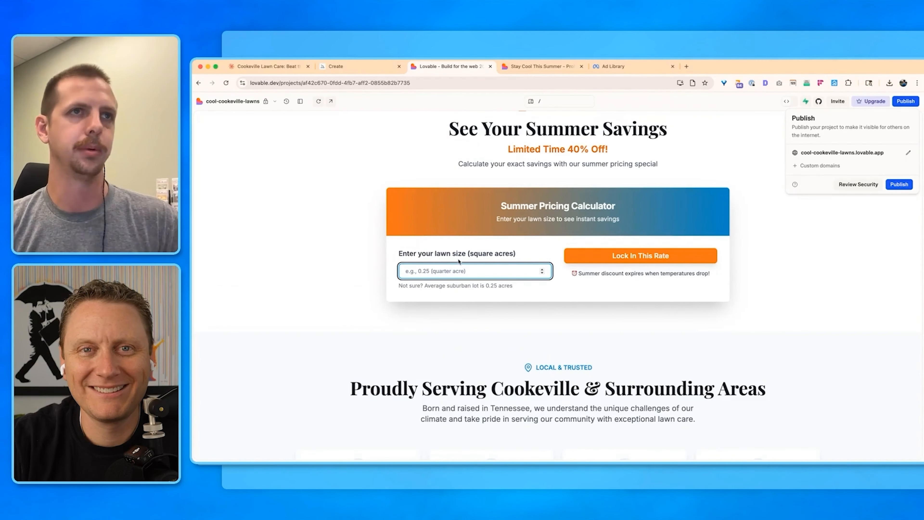
type("20")
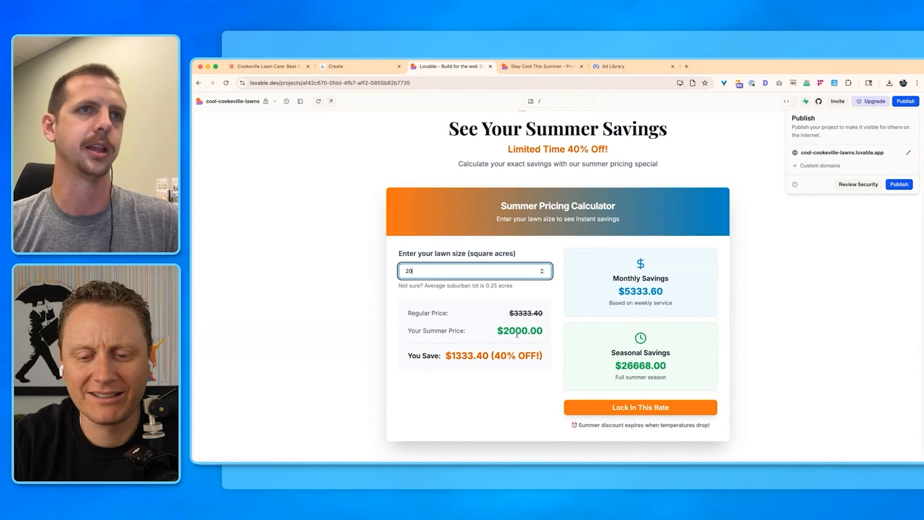
double_click(517, 335)
left_click(546, 257)
Step: Review the page down to the Get Your Custom Quote form, check its Additional Details field and return to the hero section
scroll(584, 302, "down", 10)
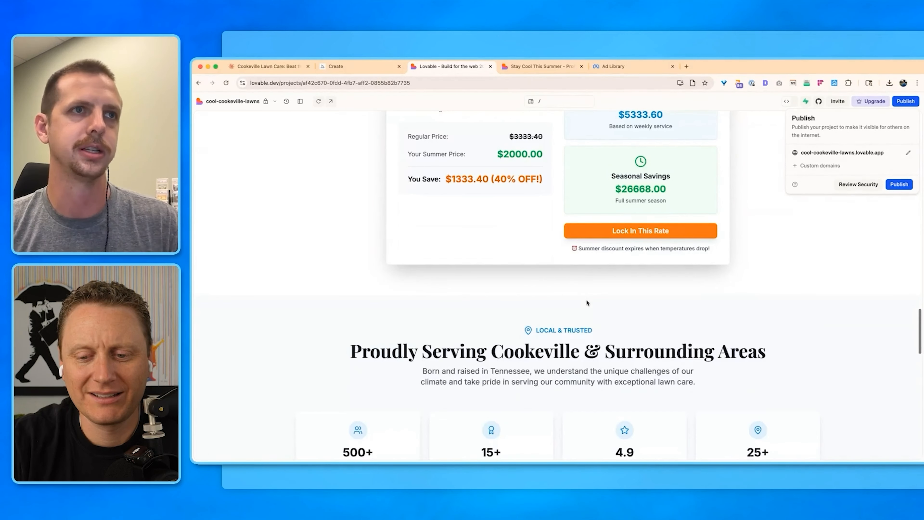
scroll(705, 202, "down", 5)
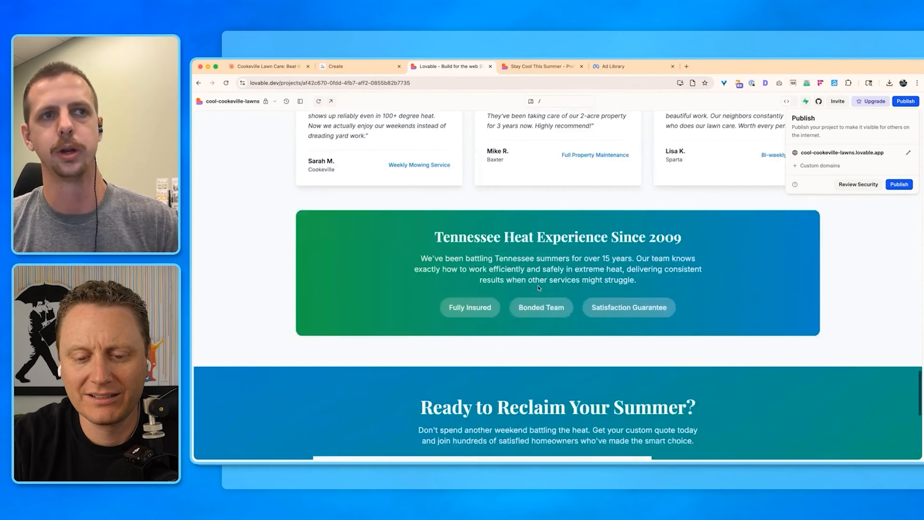
scroll(509, 287, "down", 10)
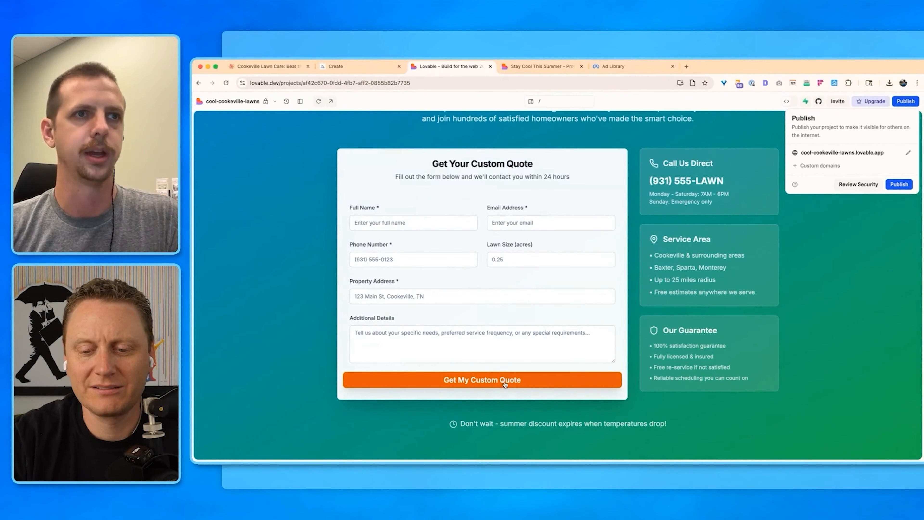
left_click(476, 326)
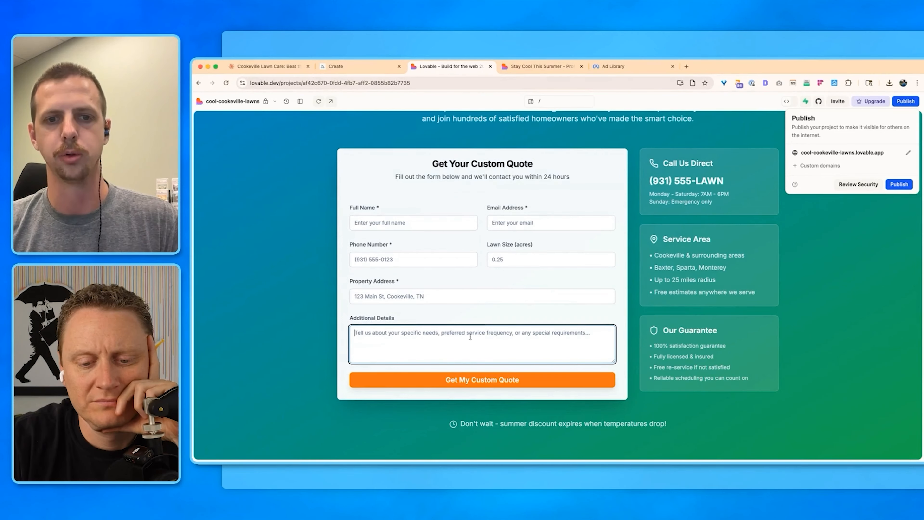
scroll(516, 388, "up", 20)
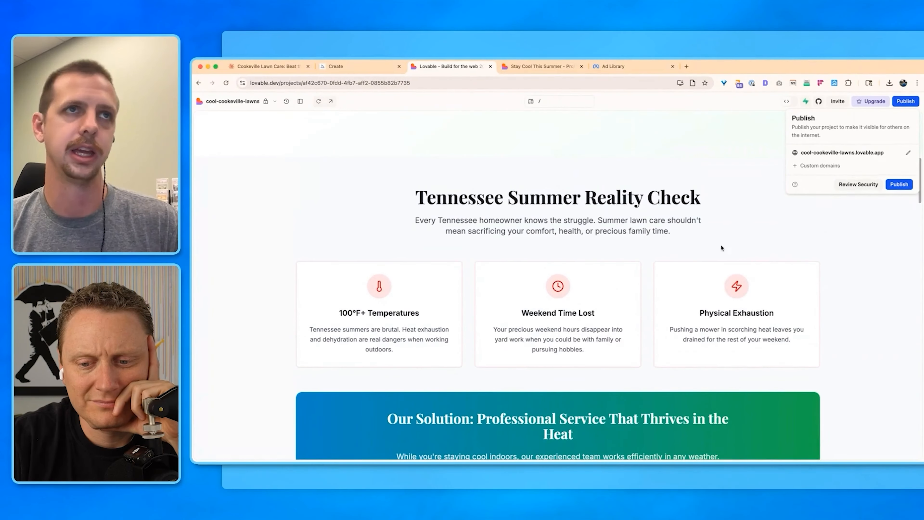
scroll(720, 248, "up", 10)
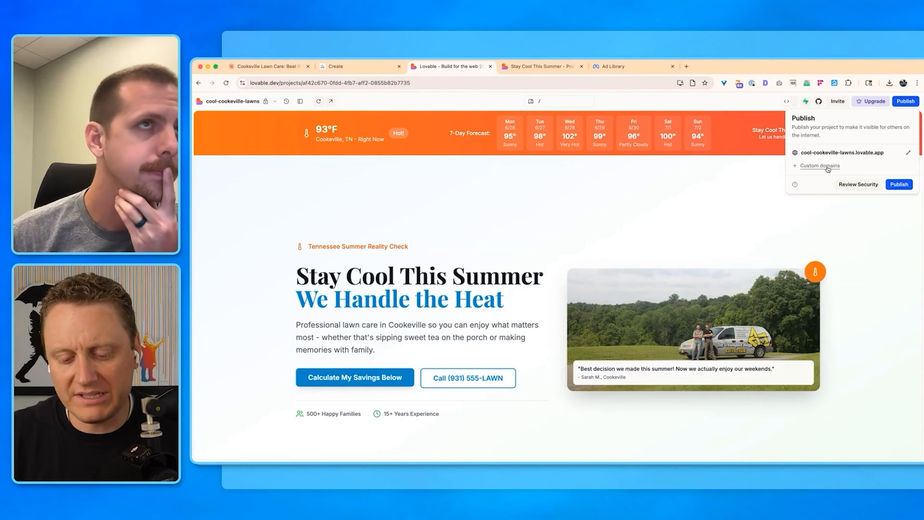
Step: Close the publish options and review the landing page from the temperature banner through the services to the neighbor testimonials
left_click(906, 101)
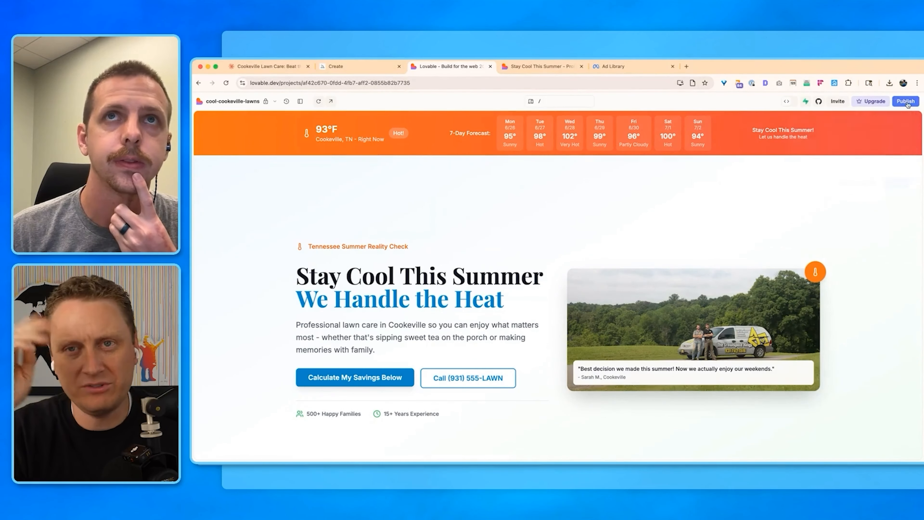
scroll(707, 215, "down", 2)
scroll(707, 215, "down", 10)
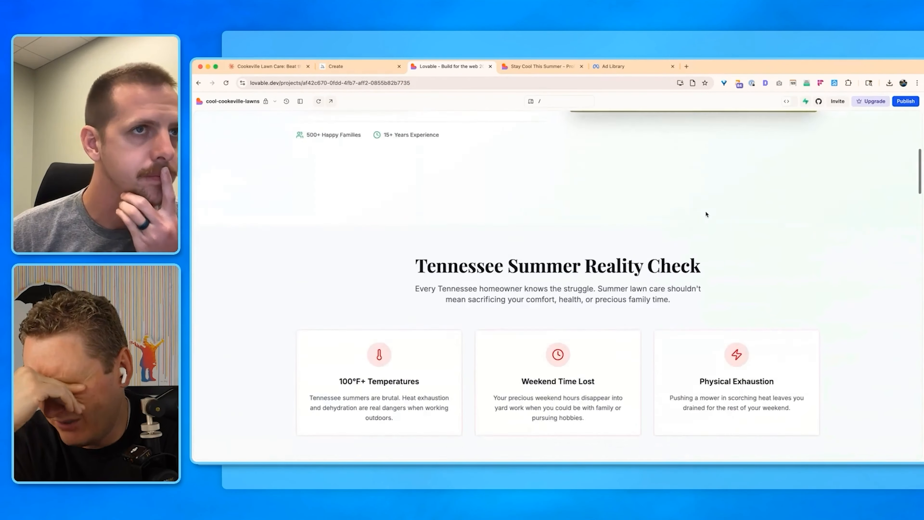
scroll(595, 237, "down", 7)
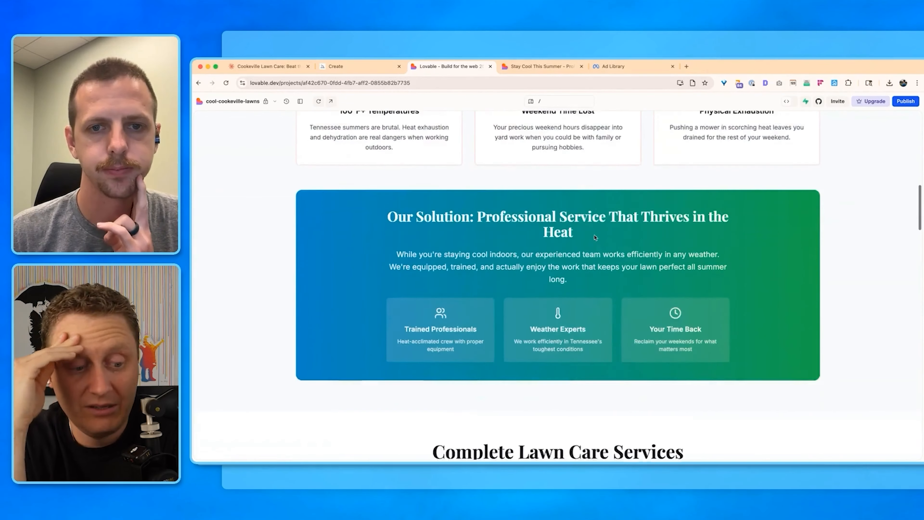
scroll(594, 235, "down", 10)
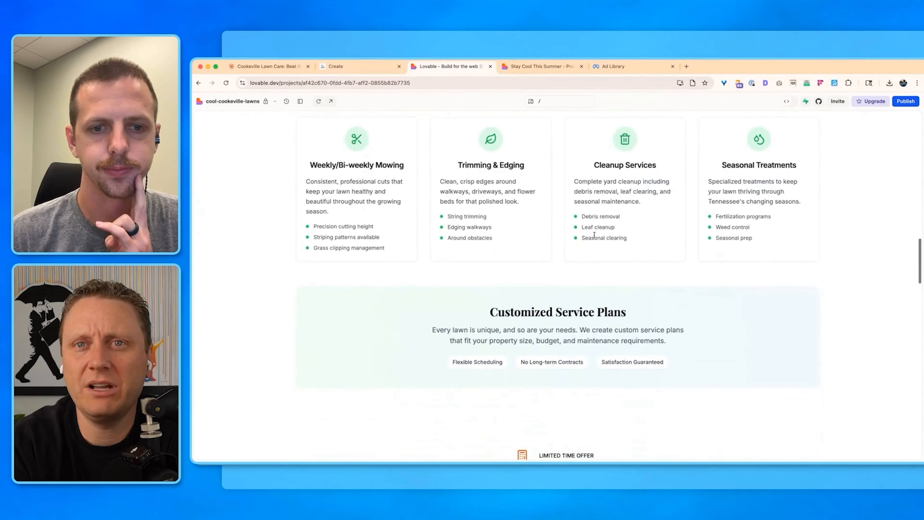
scroll(595, 238, "down", 8)
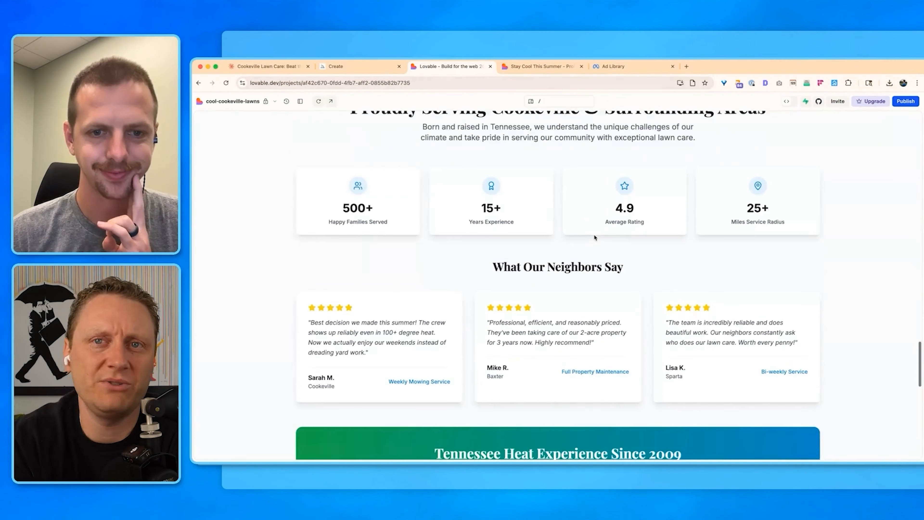